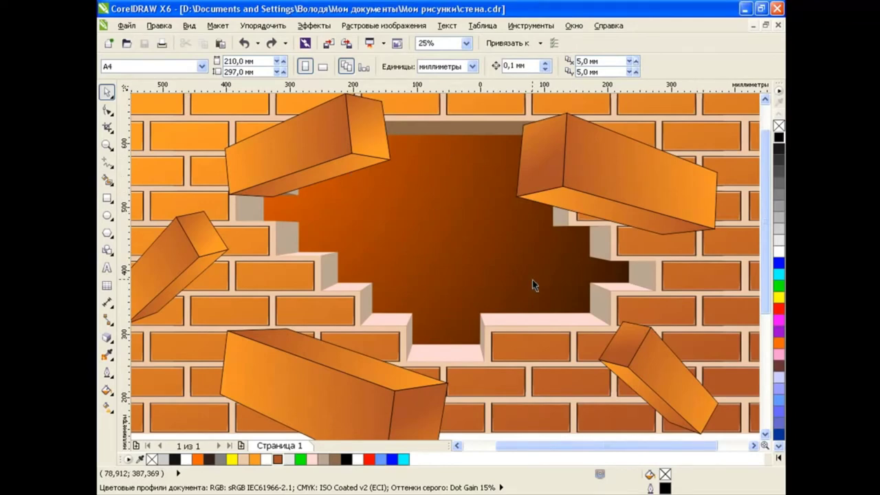
# Switch to the Rectangle tool on a blank page.
pyautogui.click(107, 197)
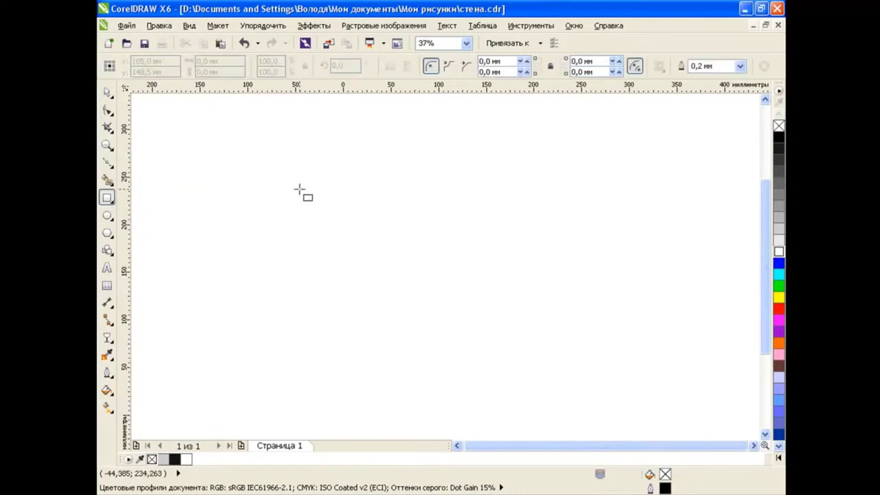
# Draw a wide rectangle with a slightly smaller copy inside it.
pyautogui.moveTo(279, 182); pyautogui.dragTo(617, 310)
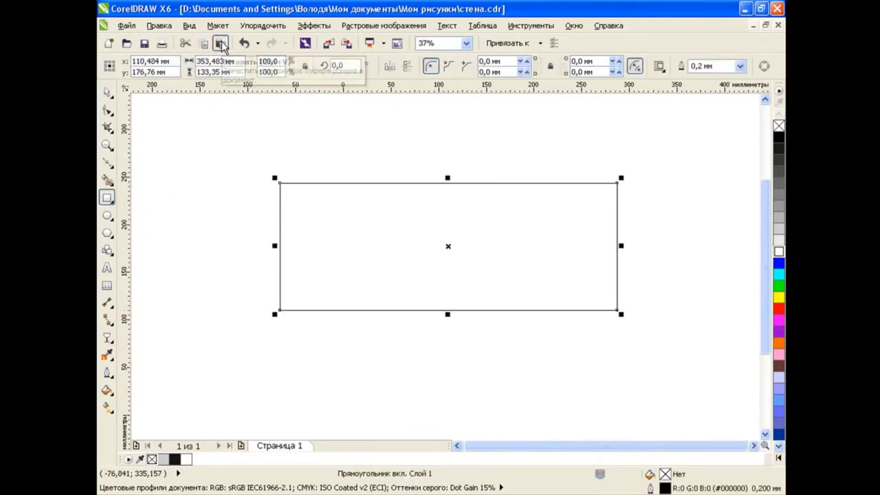
pyautogui.moveTo(617, 183); pyautogui.dragTo(617, 180)
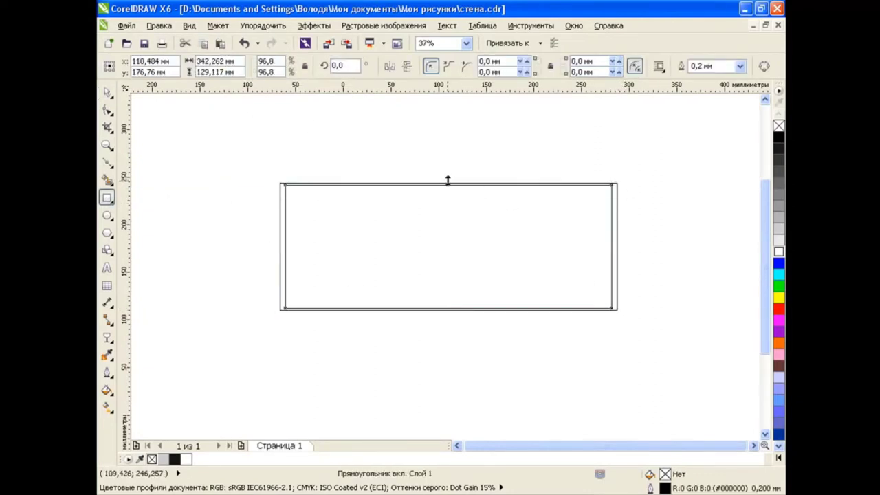
pyautogui.moveTo(447, 181); pyautogui.dragTo(448, 184)
pyautogui.click(107, 91)
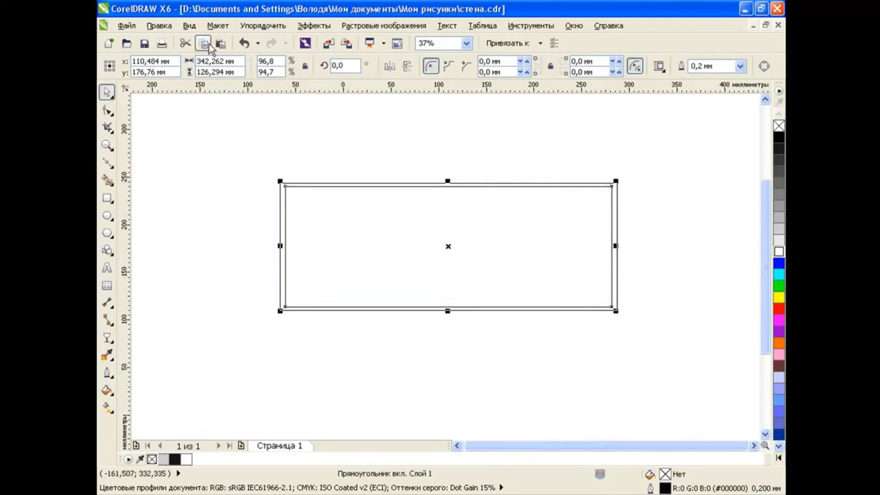
# Convert the inner rectangle to curves and drag its corners so the sides taper downward.
pyautogui.click(763, 66)
pyautogui.click(106, 109)
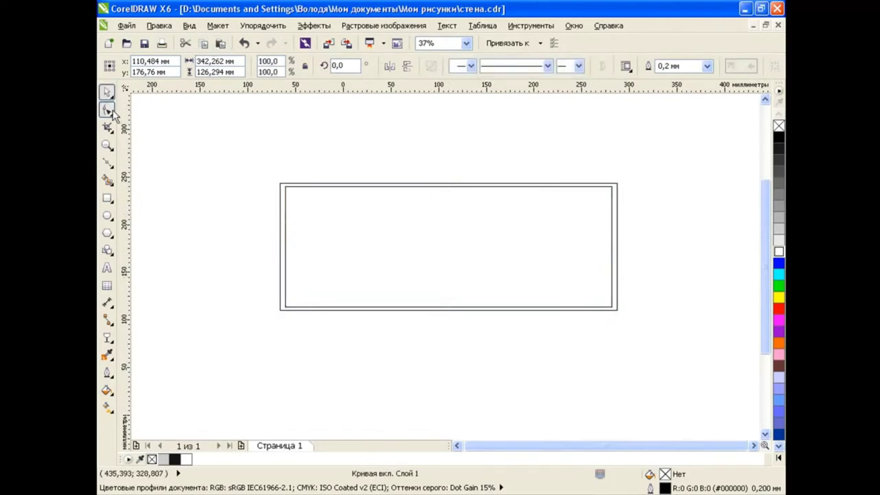
pyautogui.moveTo(285, 187); pyautogui.dragTo(283, 193)
pyautogui.moveTo(612, 188)
pyautogui.mouseDown()
pyautogui.moveTo(632, 191)
pyautogui.moveTo(622, 191)
pyautogui.mouseUp()
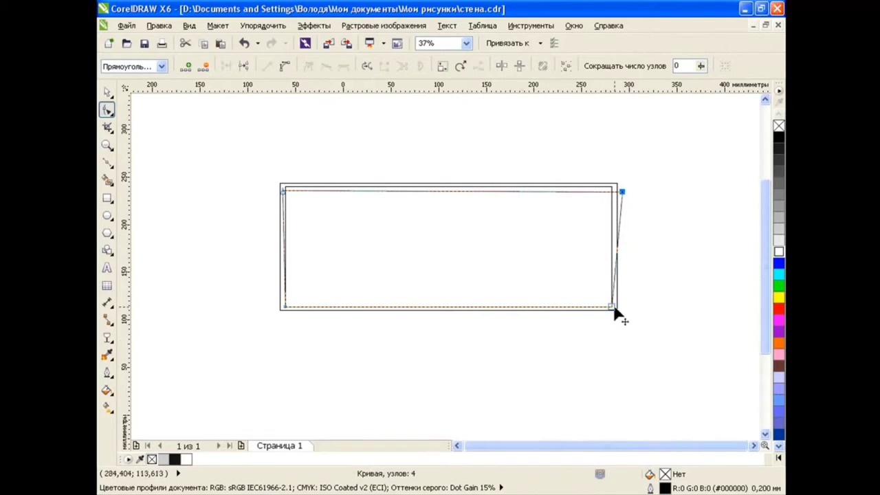
pyautogui.moveTo(614, 308); pyautogui.dragTo(605, 302)
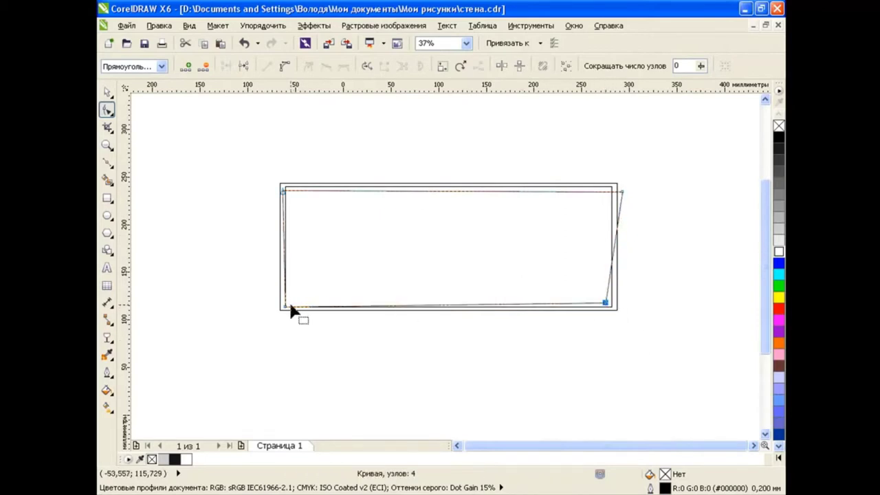
pyautogui.moveTo(290, 307); pyautogui.dragTo(290, 302)
# Smart Fill the enclosed area with white, inspect the new piece, and delete it.
pyautogui.click(107, 179)
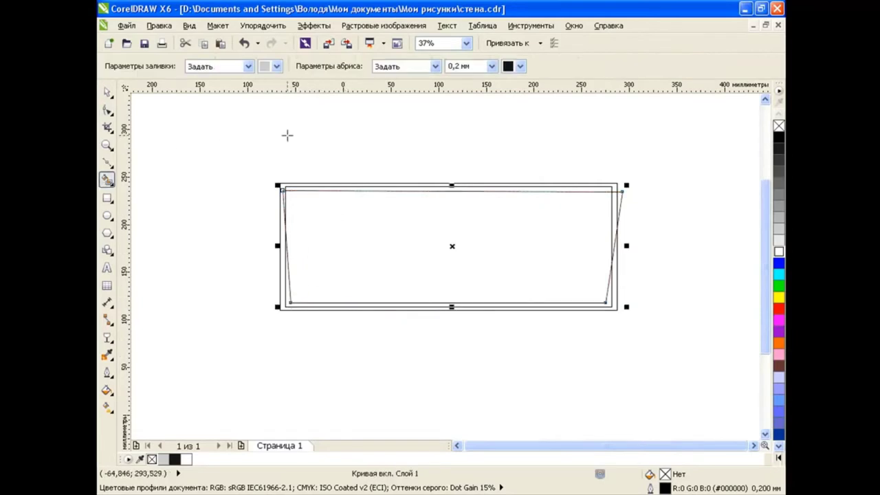
pyautogui.click(277, 66)
pyautogui.click(308, 83)
pyautogui.click(319, 189)
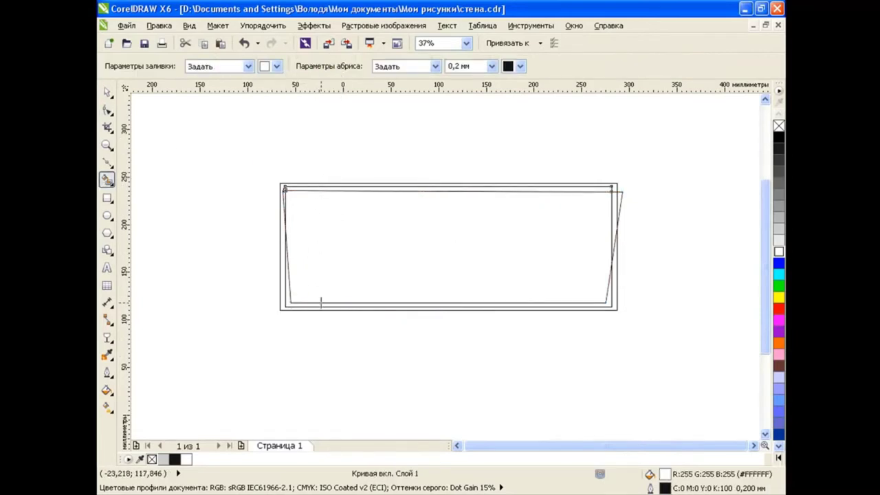
pyautogui.press('space')
pyautogui.moveTo(285, 190); pyautogui.dragTo(219, 141)
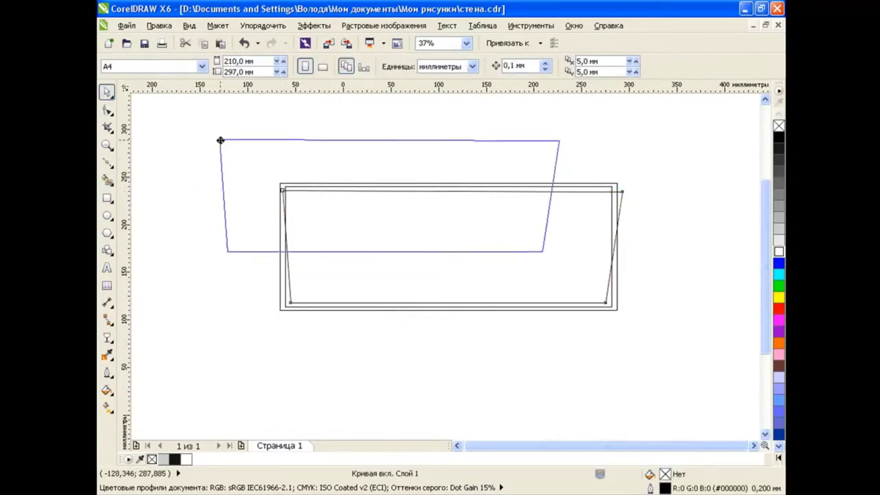
pyautogui.press('Delete')
# Apply Uniform transparency to the thin strip along the brick's top edge.
pyautogui.click(500, 191)
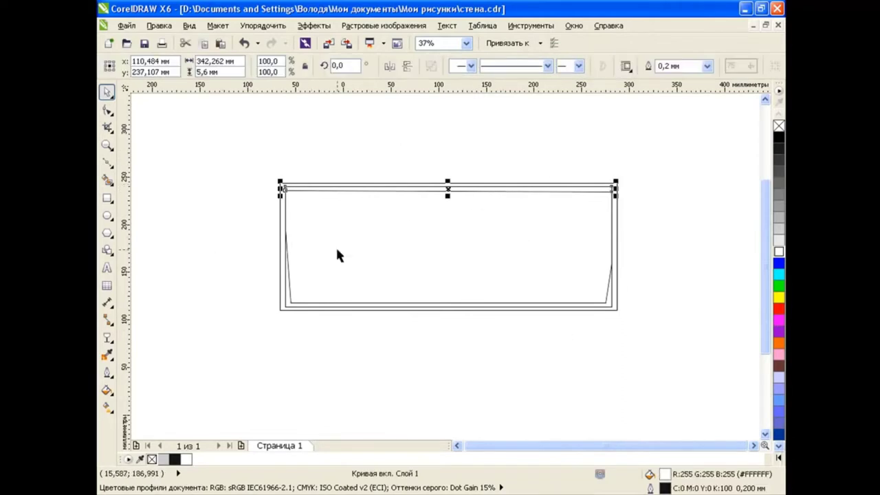
pyautogui.click(108, 338)
pyautogui.click(158, 422)
pyautogui.click(189, 66)
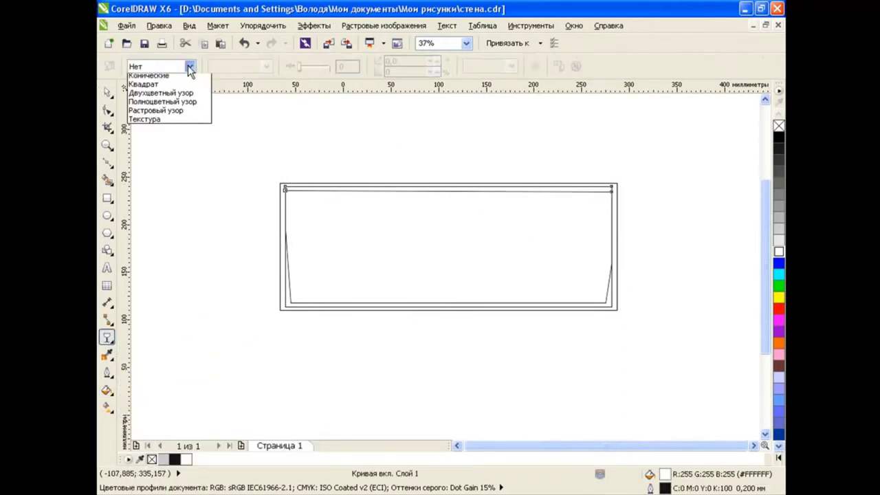
pyautogui.click(158, 74)
# Apply Uniform transparency to the piece along the brick's lower sides.
pyautogui.click(106, 91)
pyautogui.click(300, 309)
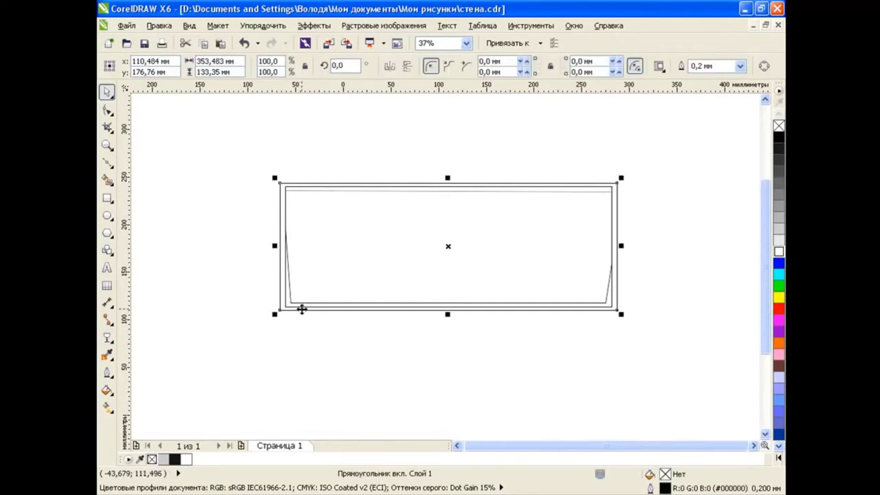
pyautogui.click(108, 391)
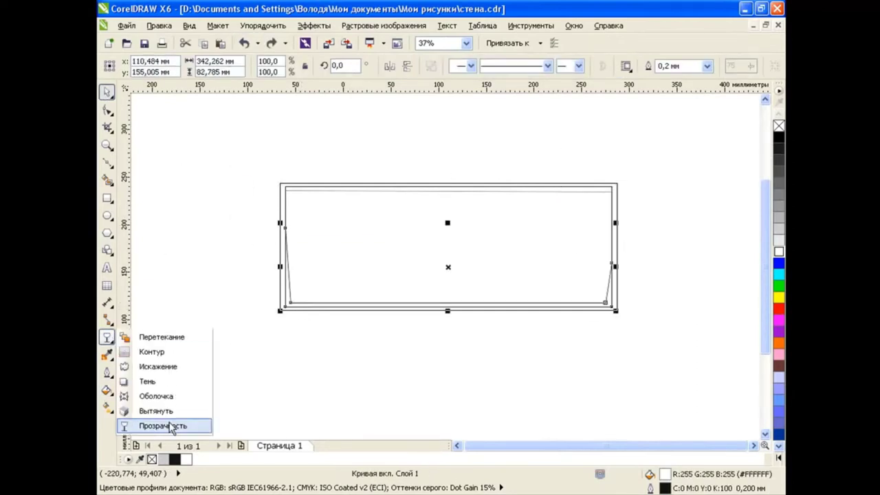
pyautogui.click(158, 422)
pyautogui.click(189, 66)
pyautogui.click(158, 82)
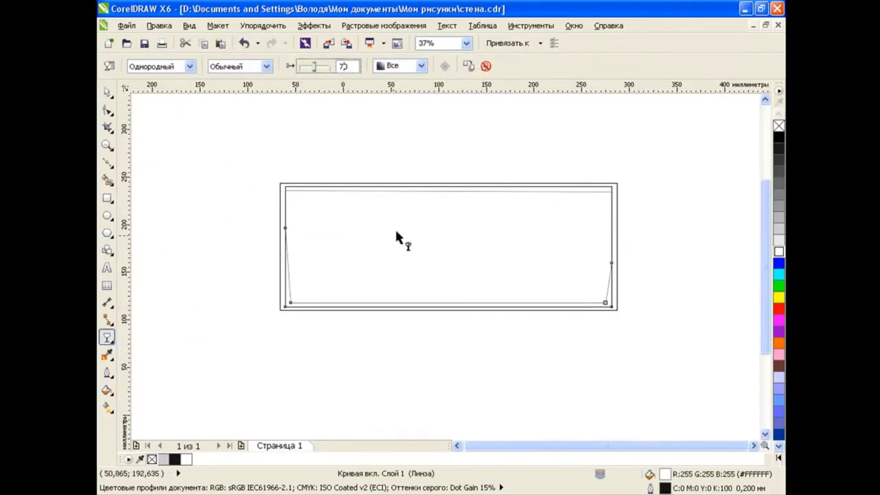
pyautogui.press('space')
pyautogui.click(402, 357)
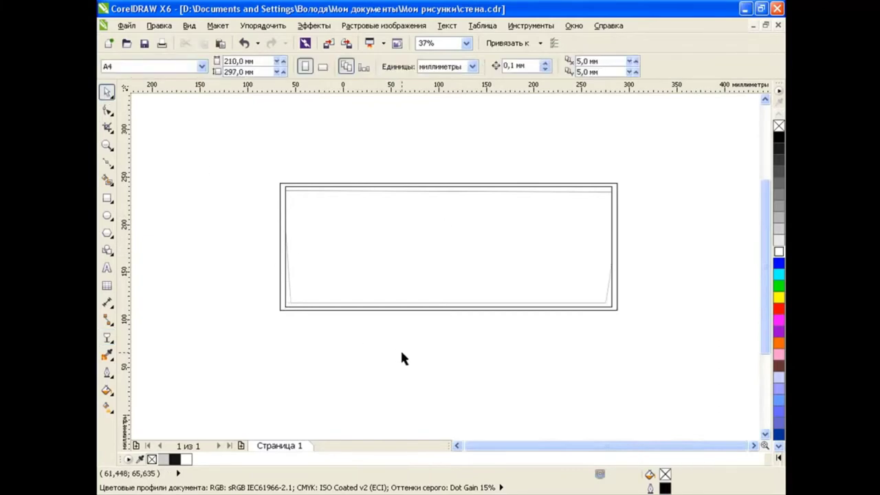
pyautogui.click(448, 243)
# Fill the brick face orange and the outer frame dark brown (R50 G30 B25).
pyautogui.click(778, 341)
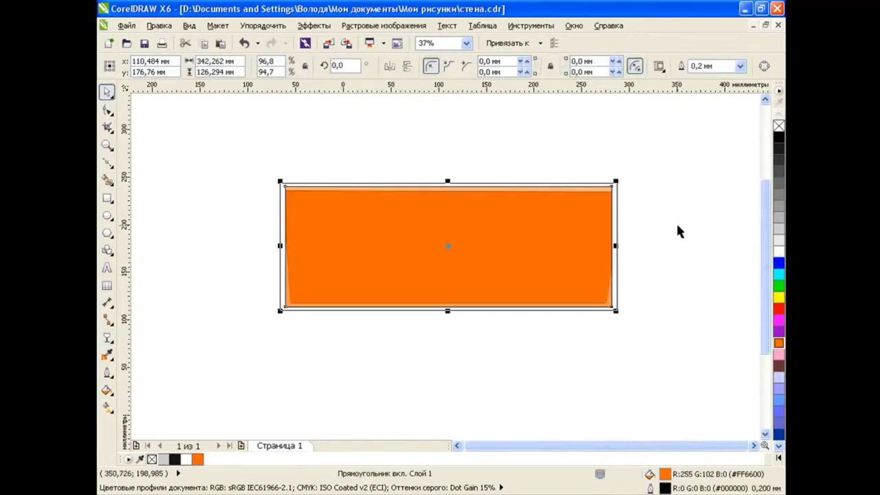
pyautogui.click(676, 222)
pyautogui.click(617, 211)
pyautogui.click(111, 359)
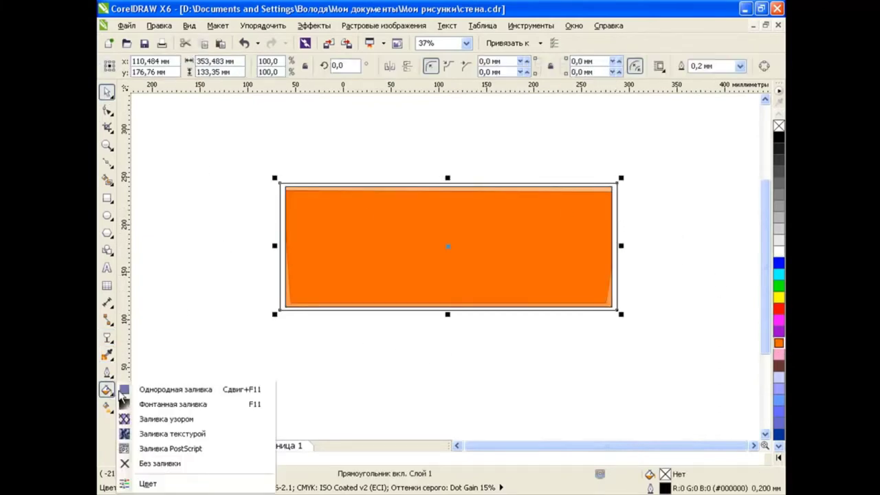
pyautogui.click(172, 337)
pyautogui.click(320, 151)
pyautogui.write('5')
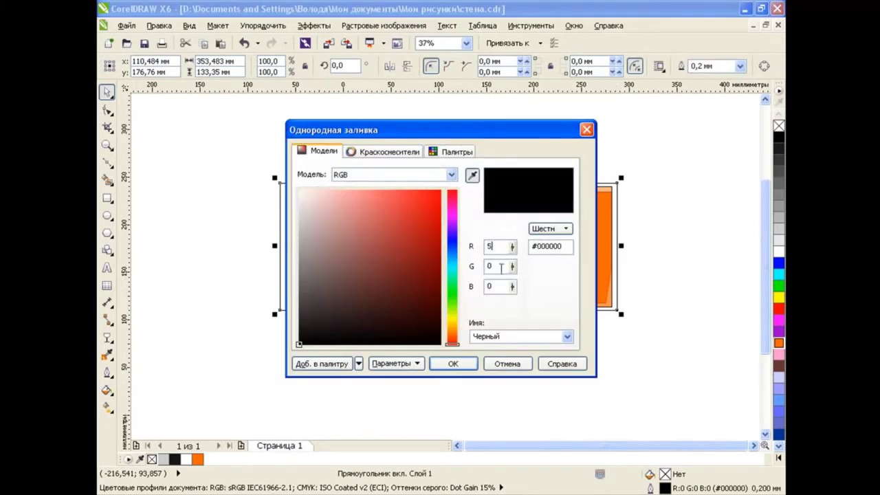
pyautogui.write('0')
pyautogui.press('Tab')
pyautogui.write('30')
pyautogui.press('Tab')
pyautogui.write('2')
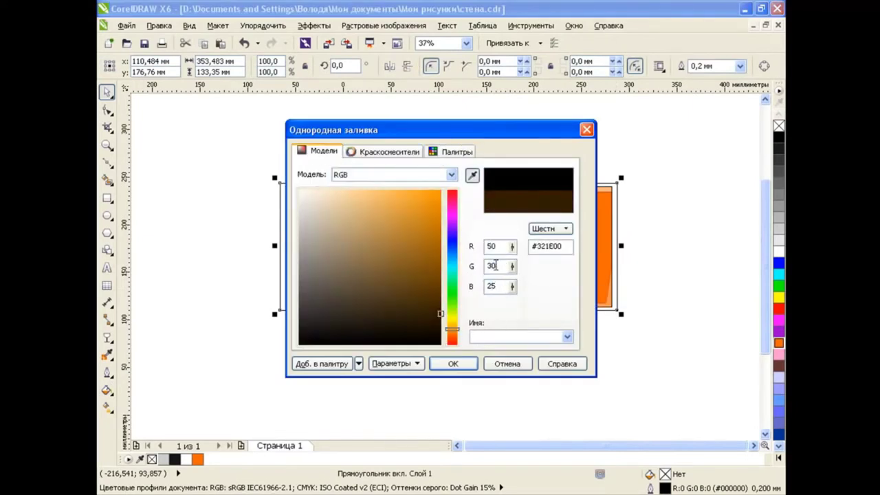
pyautogui.press('Tab')
pyautogui.click(453, 362)
# Select all the brick parts, then deselect and undo the last action.
pyautogui.click(661, 251)
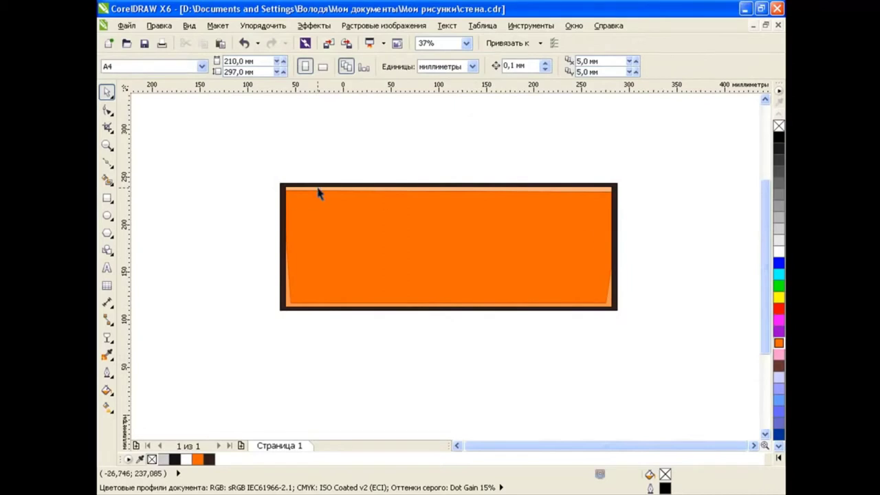
pyautogui.moveTo(255, 157); pyautogui.dragTo(700, 355)
pyautogui.click(487, 149)
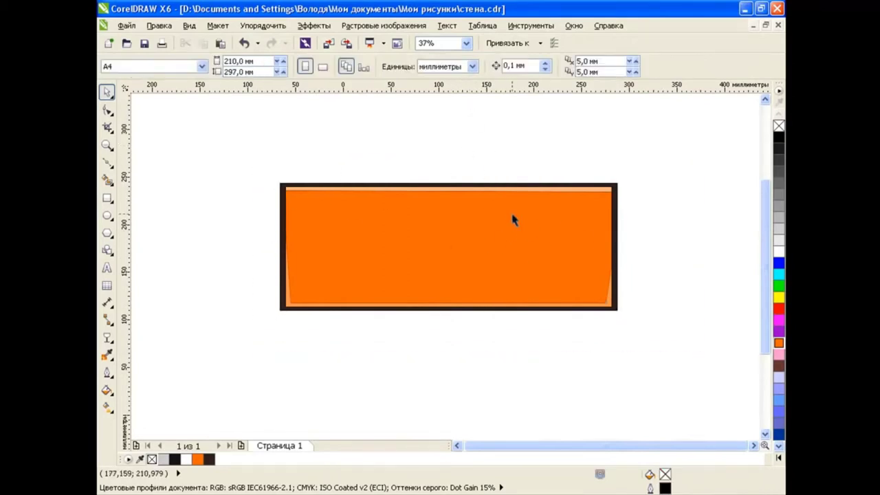
pyautogui.hotkey('ctrl', 'z')
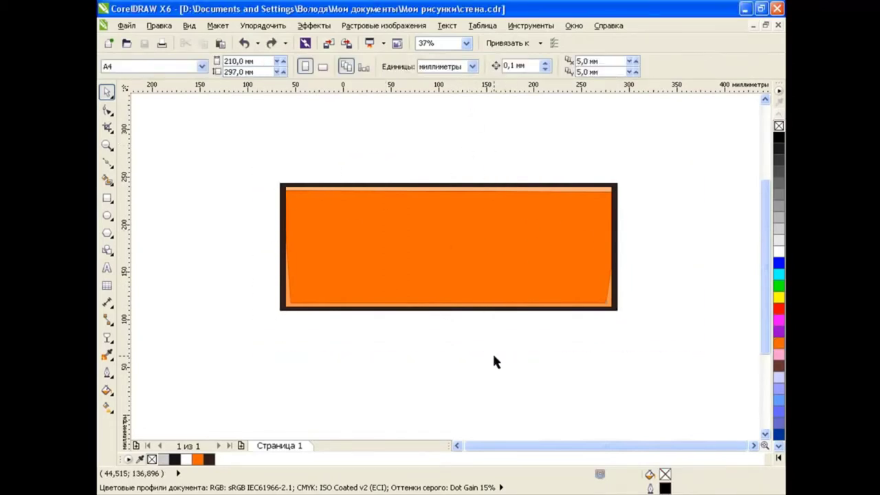
# Scale the brick to 35%, move it to the page's lower left, and duplicate it.
pyautogui.click(540, 245)
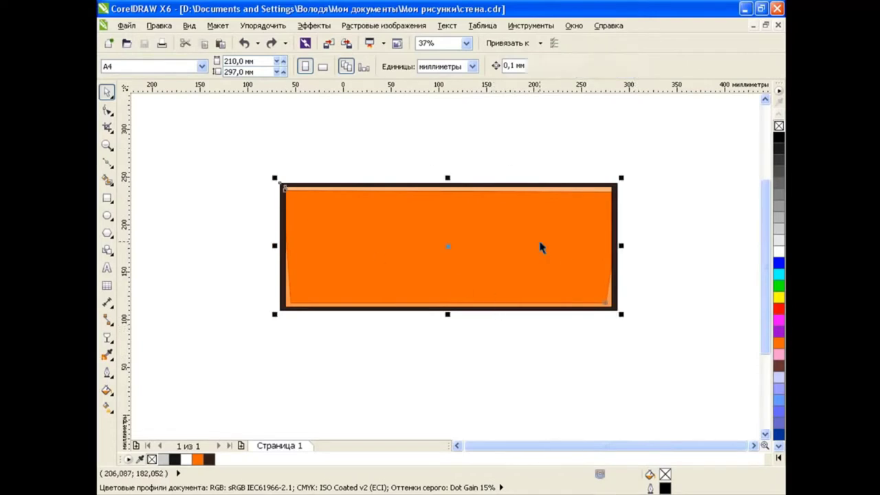
pyautogui.moveTo(618, 308)
pyautogui.mouseDown()
pyautogui.moveTo(581, 283)
pyautogui.moveTo(400, 228)
pyautogui.mouseUp()
pyautogui.moveTo(341, 202)
pyautogui.mouseDown()
pyautogui.moveTo(241, 372)
pyautogui.moveTo(366, 373)
pyautogui.mouseUp()
pyautogui.click(220, 45)
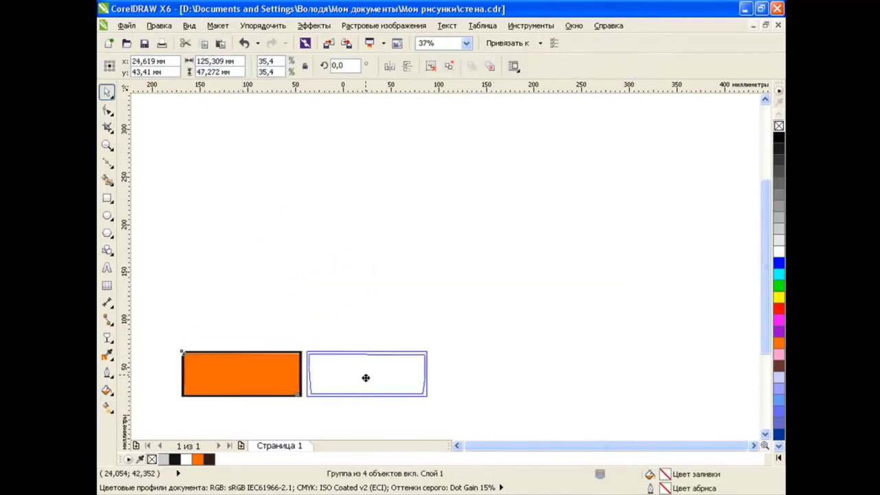
# Raise the brick pair and copy it to the right, making a row of four.
pyautogui.keyDown('shift'); pyautogui.click(201, 351); pyautogui.keyUp('shift')
pyautogui.click(471, 433)
pyautogui.moveTo(154, 294); pyautogui.dragTo(440, 384)
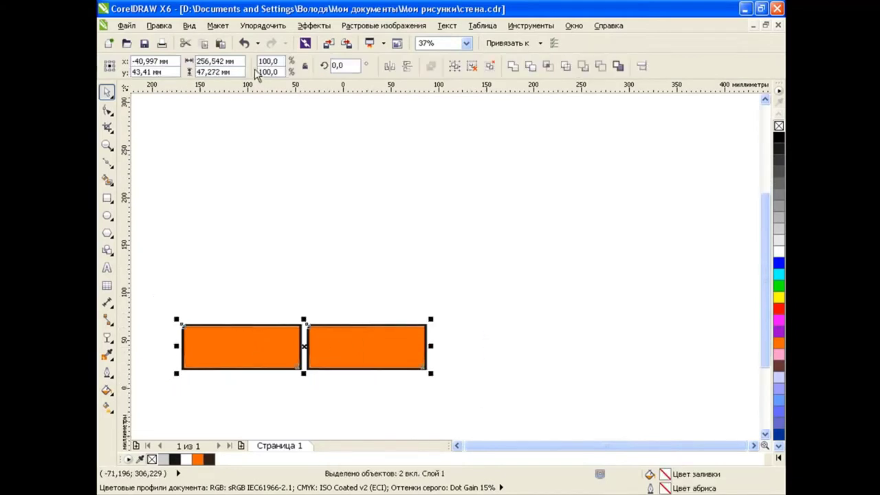
pyautogui.moveTo(229, 344); pyautogui.dragTo(481, 341)
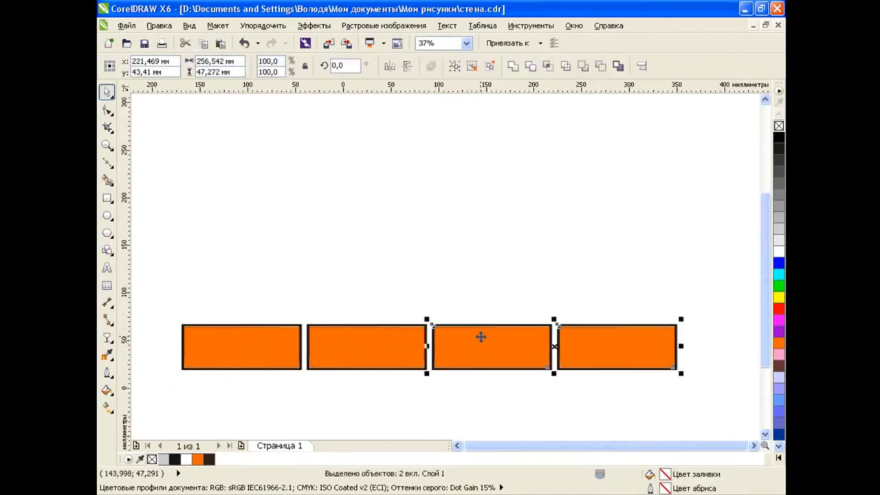
pyautogui.click(184, 299)
# Distribute the four bricks at equal spacing with Align and Distribute.
pyautogui.moveTo(165, 269); pyautogui.dragTo(694, 403)
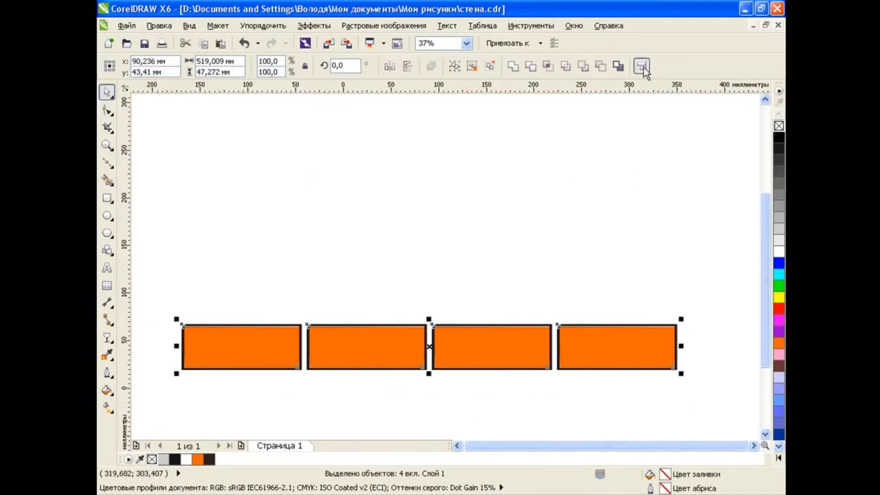
pyautogui.click(640, 65)
pyautogui.click(392, 207)
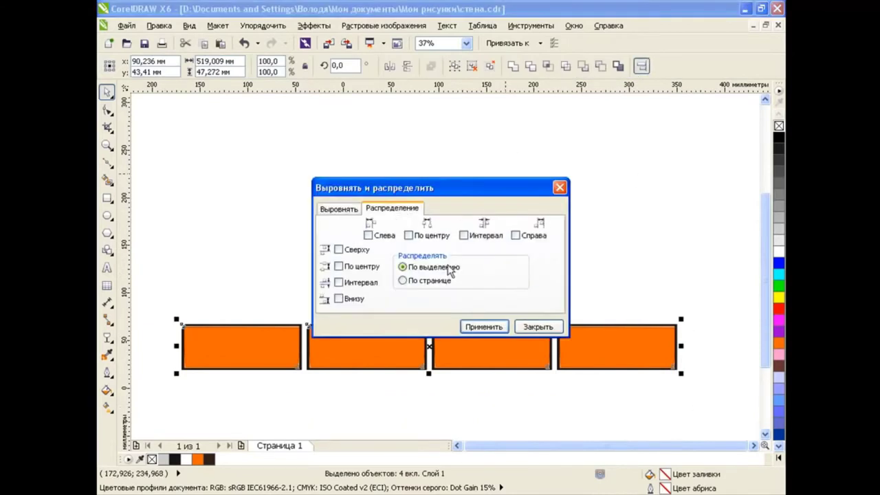
pyautogui.click(463, 235)
pyautogui.click(483, 326)
pyautogui.click(537, 327)
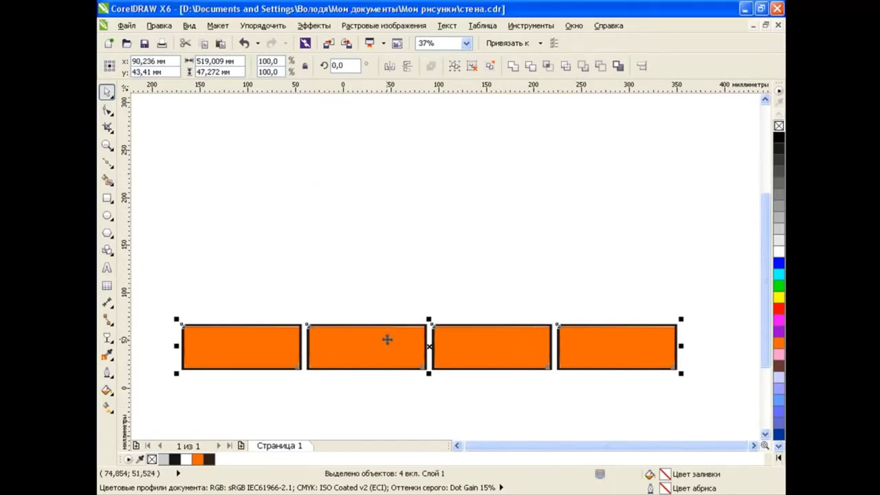
pyautogui.press('Escape')
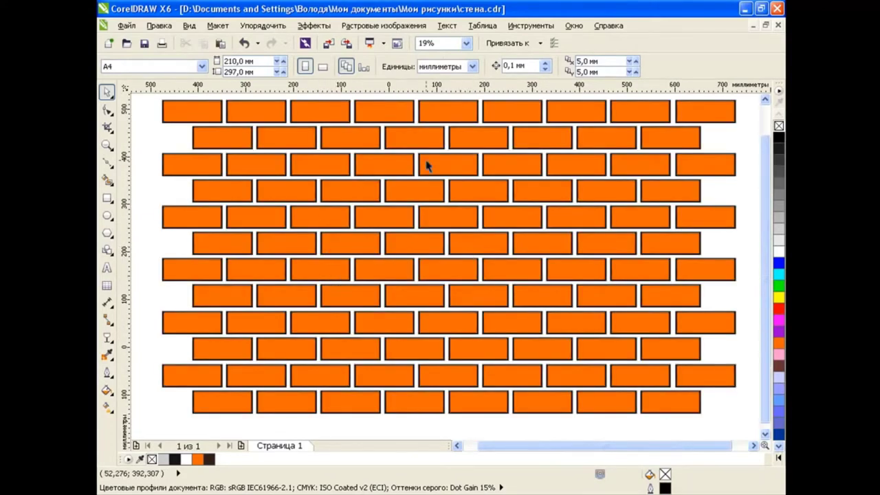
# Draw a large white ellipse over the centre of the wall.
pyautogui.click(107, 215)
pyautogui.moveTo(305, 160); pyautogui.dragTo(586, 351)
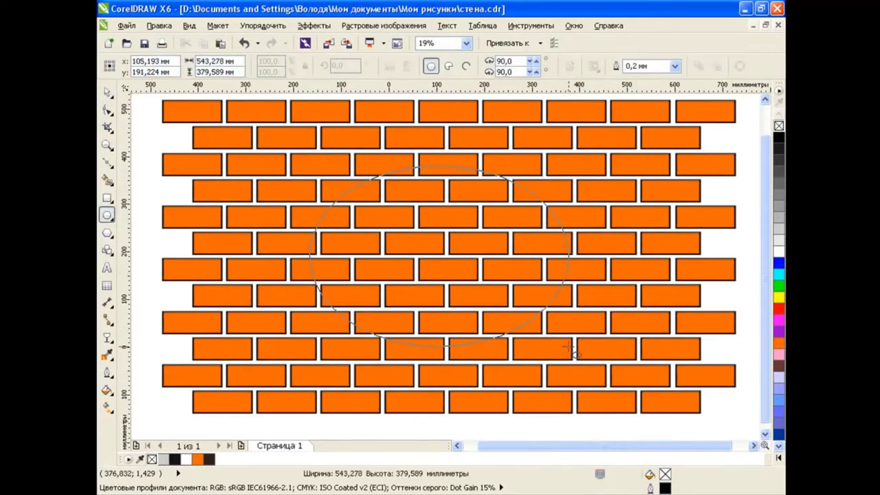
pyautogui.click(779, 251)
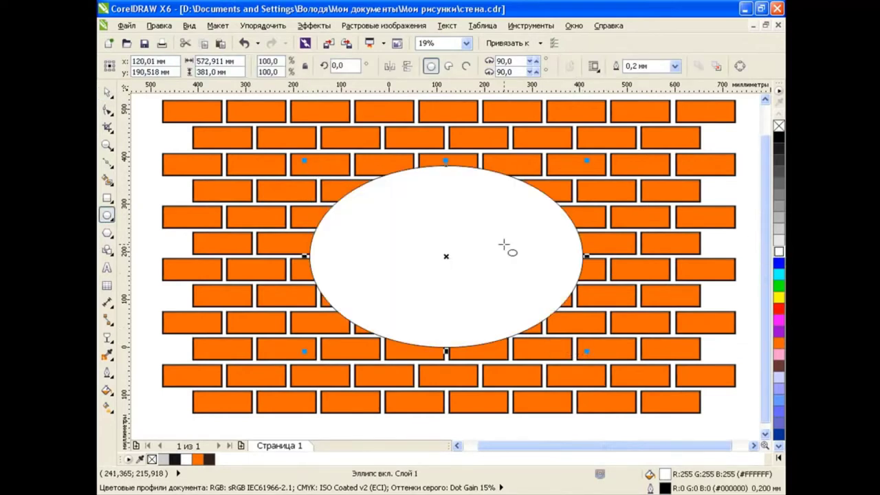
pyautogui.press('space')
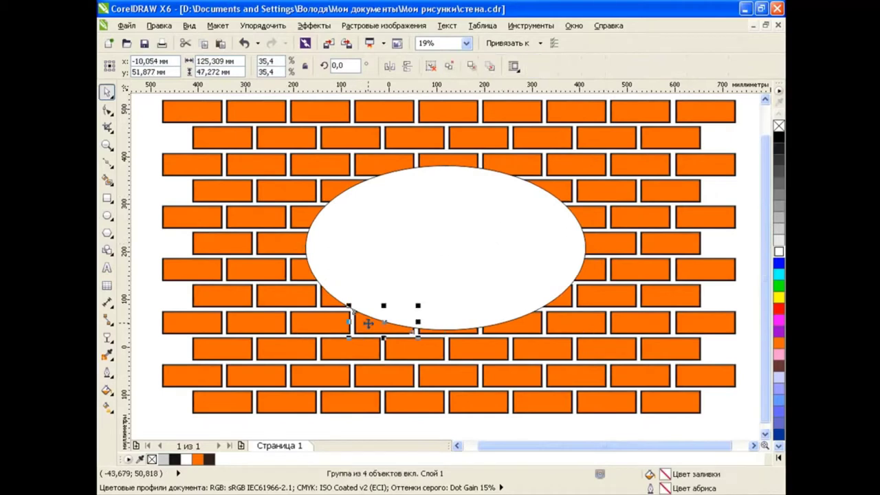
# Move and delete the stray bricks around the ellipse to open a ragged hole.
pyautogui.moveTo(363, 320)
pyautogui.mouseDown()
pyautogui.moveTo(490, 342)
pyautogui.moveTo(569, 295)
pyautogui.mouseUp()
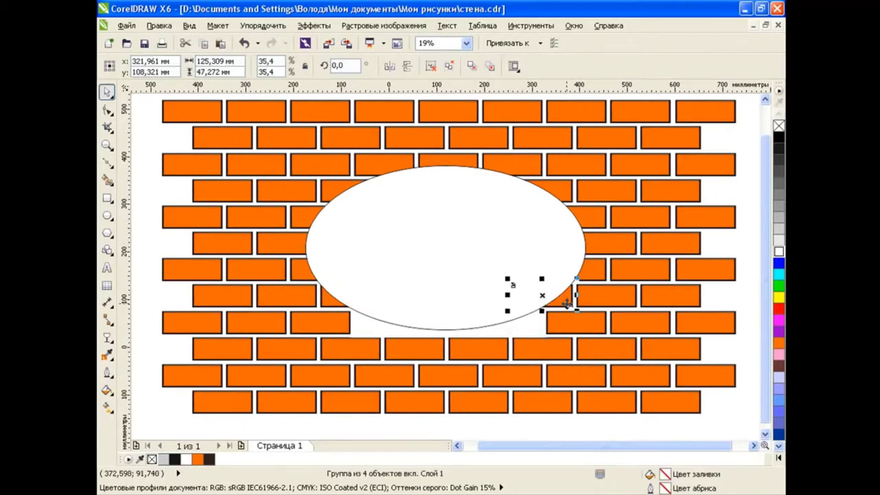
pyautogui.click(593, 275)
pyautogui.press('Delete')
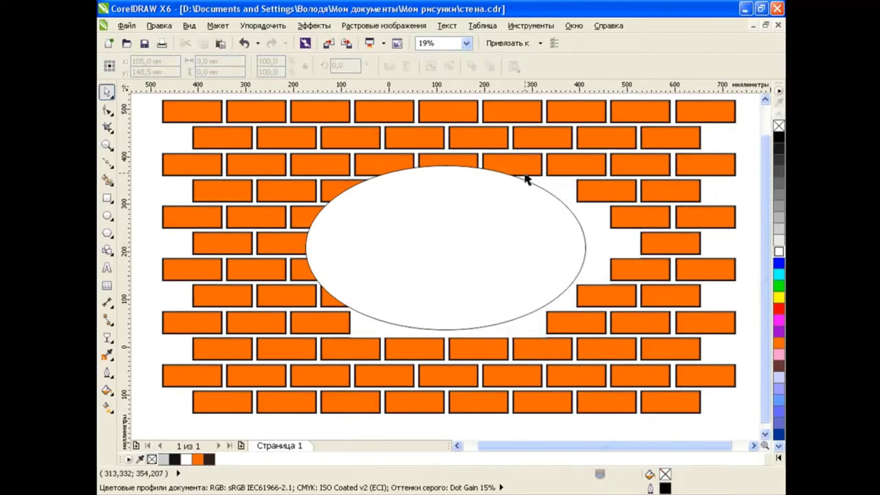
pyautogui.click(467, 158)
pyautogui.press('Delete')
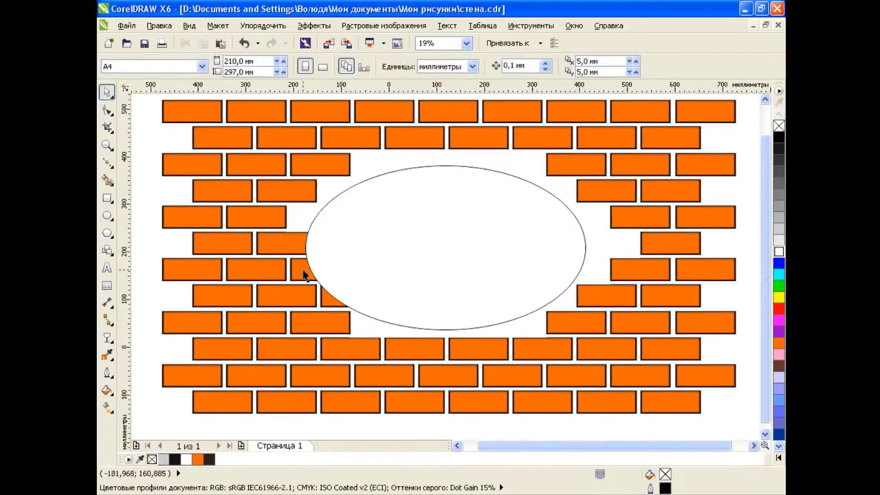
pyautogui.moveTo(416, 244); pyautogui.dragTo(608, 244)
pyautogui.click(313, 247)
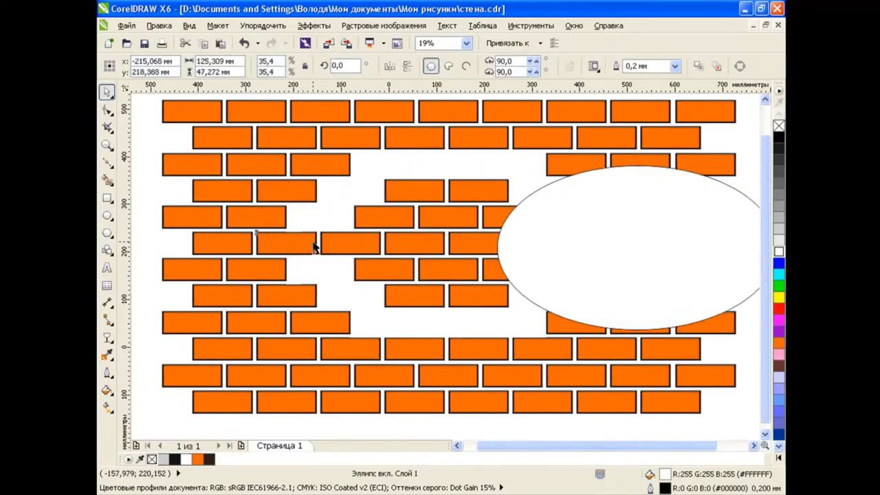
pyautogui.press('Delete')
pyautogui.hotkey('ctrl', 'z')
pyautogui.hotkey('ctrl', 'z')
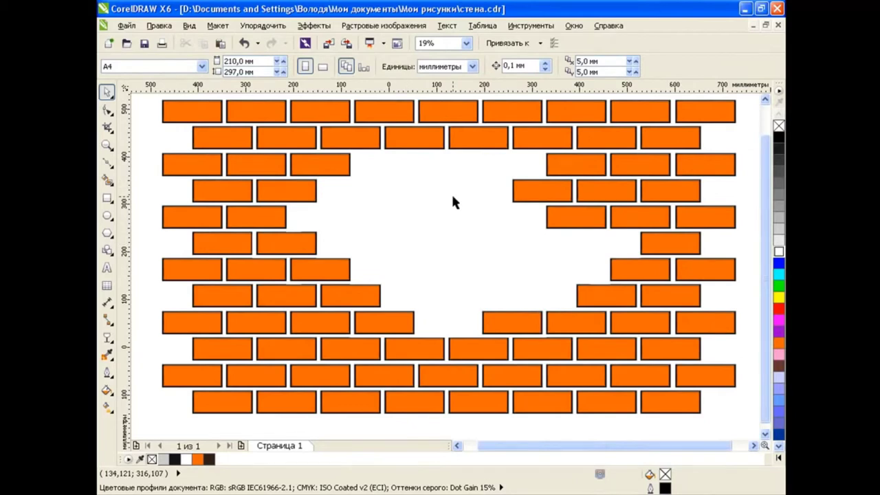
pyautogui.press('F5')
# Start a polyline along the hole's top edge to its top-left brick corner.
pyautogui.click(113, 168)
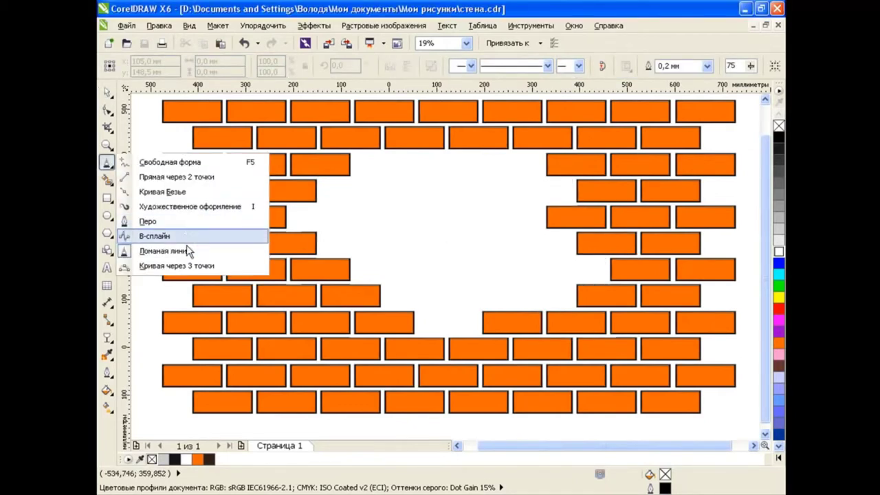
pyautogui.click(180, 250)
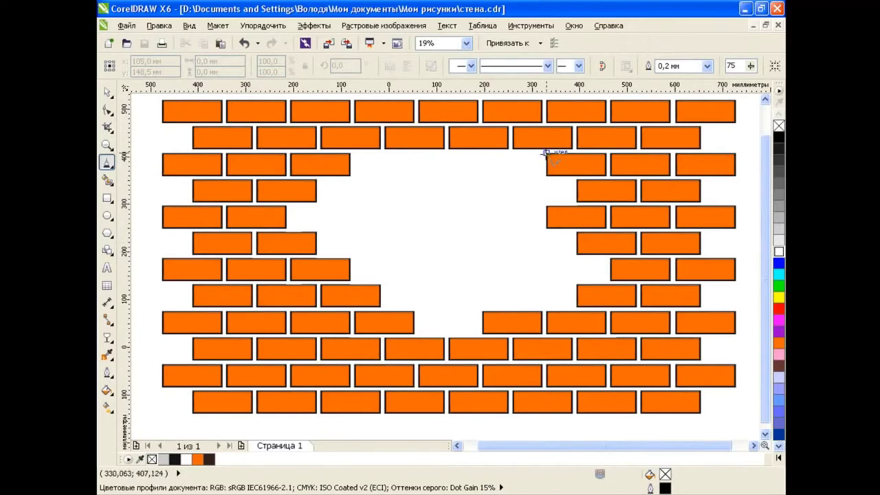
pyautogui.scroll(2, 547, 152)
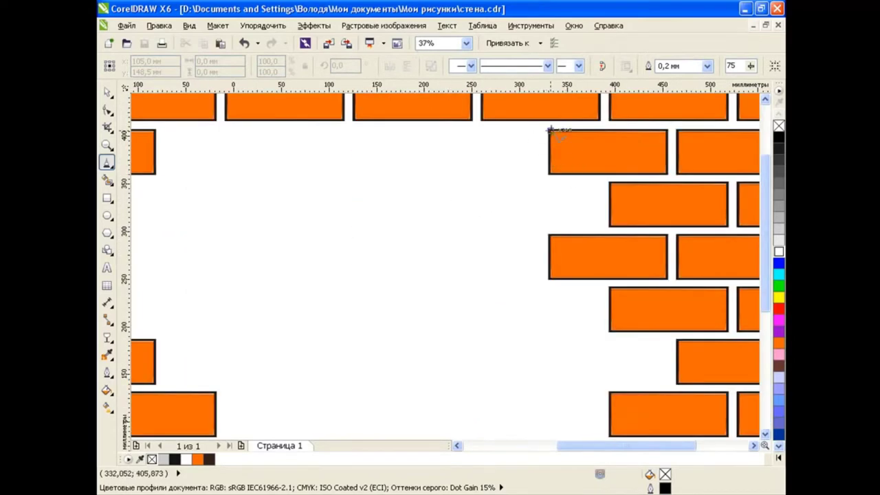
pyautogui.moveTo(547, 129); pyautogui.dragTo(206, 129)
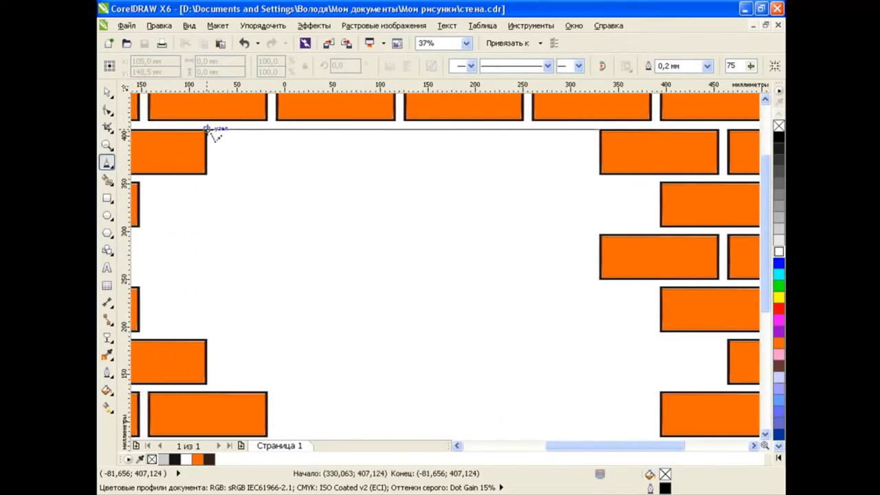
pyautogui.click(207, 129)
# Add polyline vertices at the brick corners down the hole's left and lower edges.
pyautogui.click(206, 173)
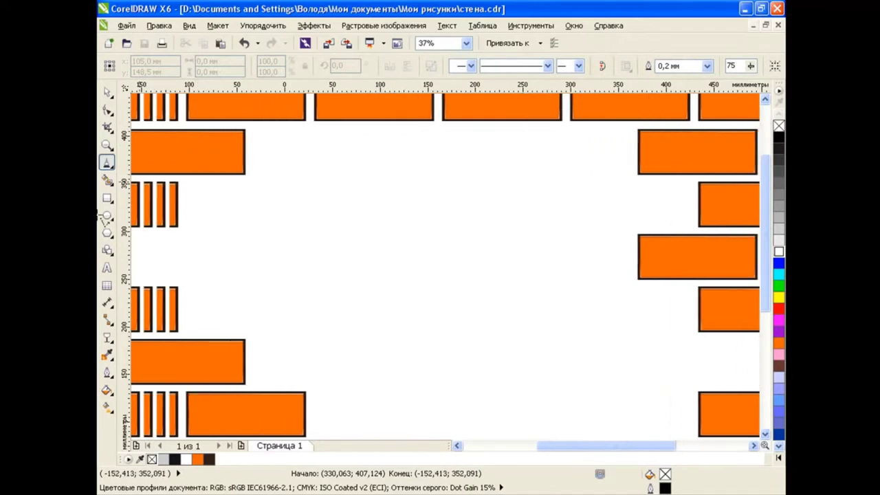
pyautogui.click(306, 227)
pyautogui.click(244, 235)
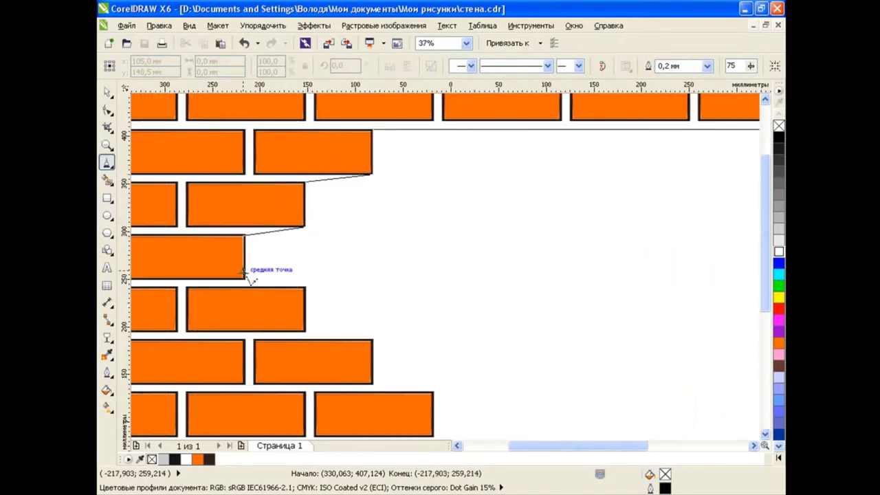
pyautogui.click(244, 278)
pyautogui.click(304, 287)
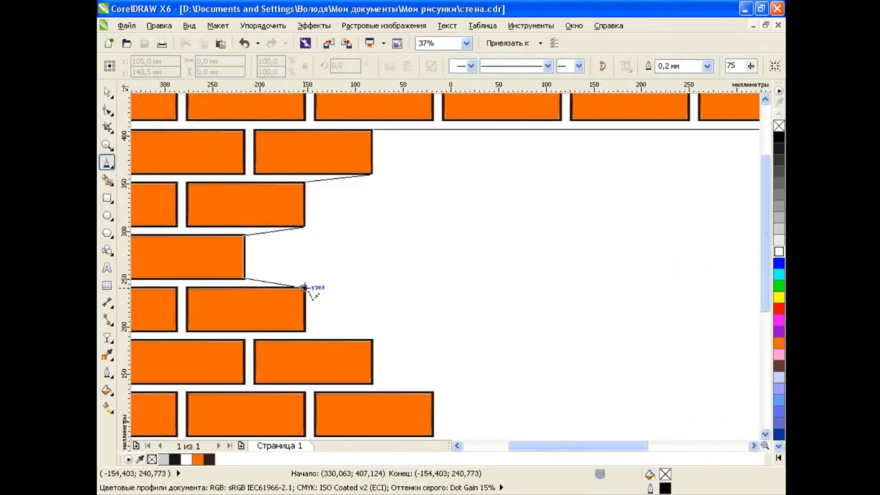
pyautogui.click(305, 332)
pyautogui.click(372, 339)
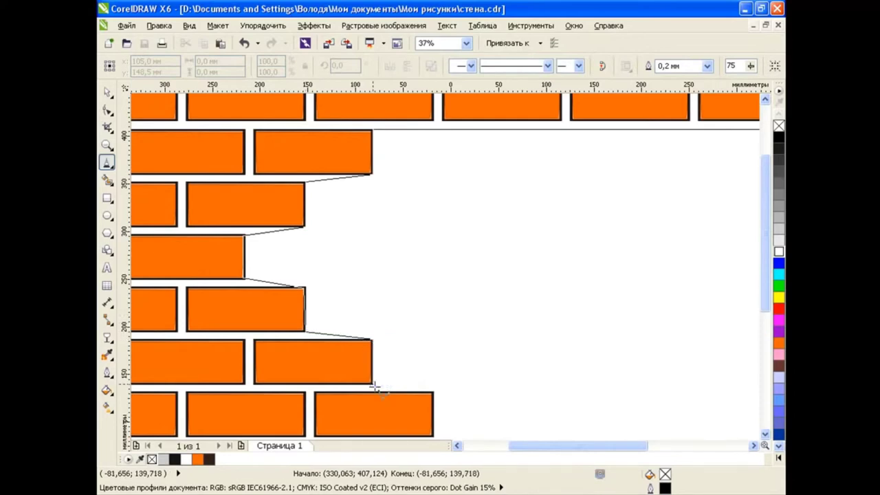
pyautogui.click(373, 383)
# Close the hole outline into one shape and fill it grey.
pyautogui.click(435, 392)
pyautogui.press('F4')
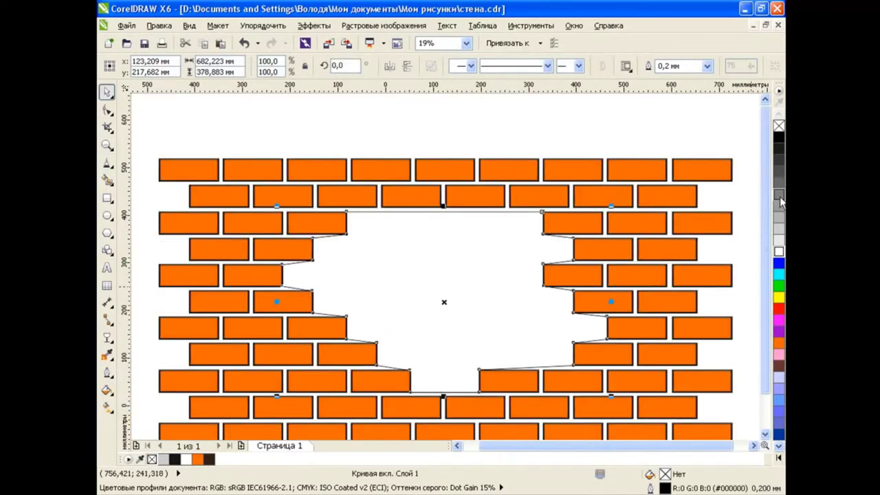
pyautogui.click(778, 193)
pyautogui.scroll(2, 322, 237)
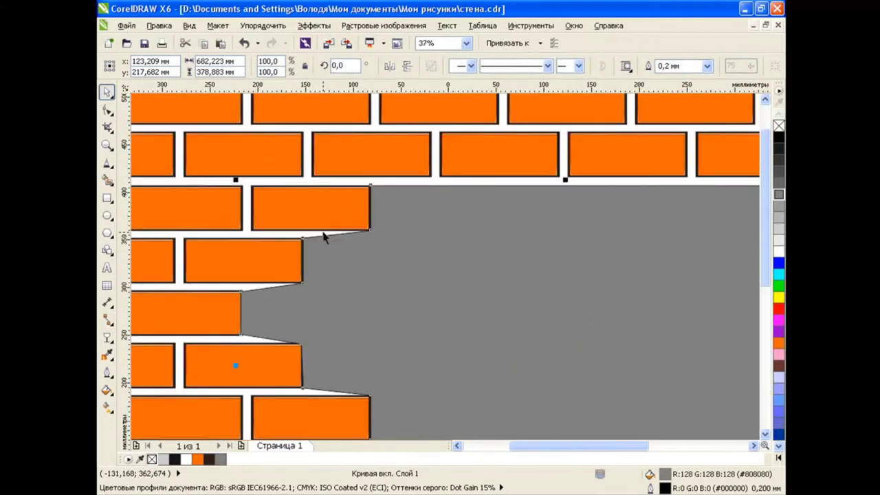
# Drag the hole's upper nodes onto brick gaps so its edges square up.
pyautogui.press('F10')
pyautogui.scroll(3, 405, 207)
pyautogui.scroll(-1, 297, 164)
pyautogui.moveTo(295, 151); pyautogui.dragTo(313, 151)
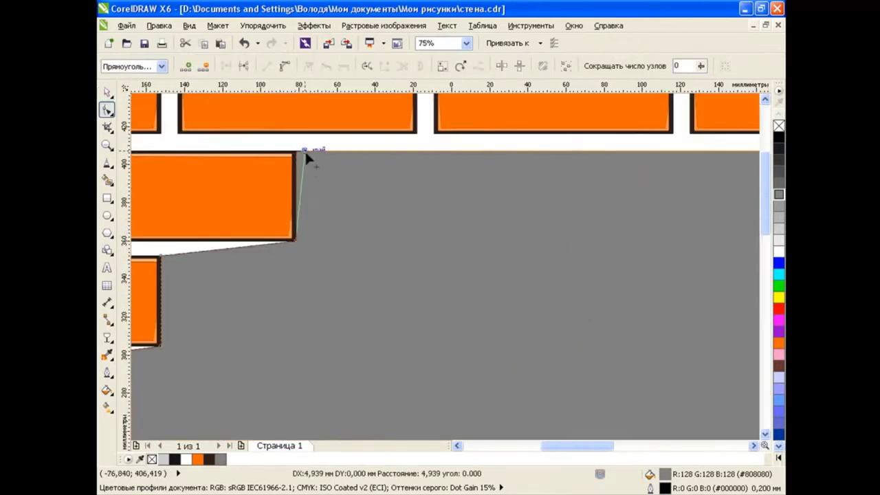
pyautogui.moveTo(295, 241); pyautogui.dragTo(311, 256)
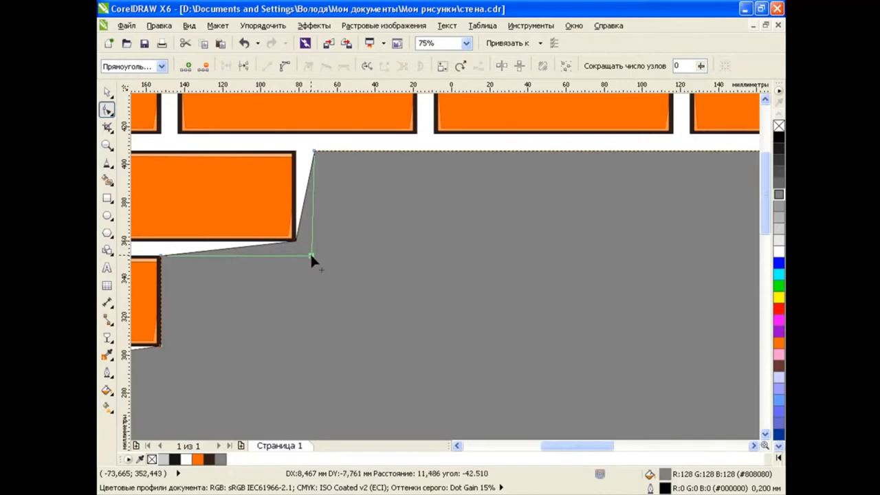
pyautogui.moveTo(310, 255); pyautogui.dragTo(314, 255)
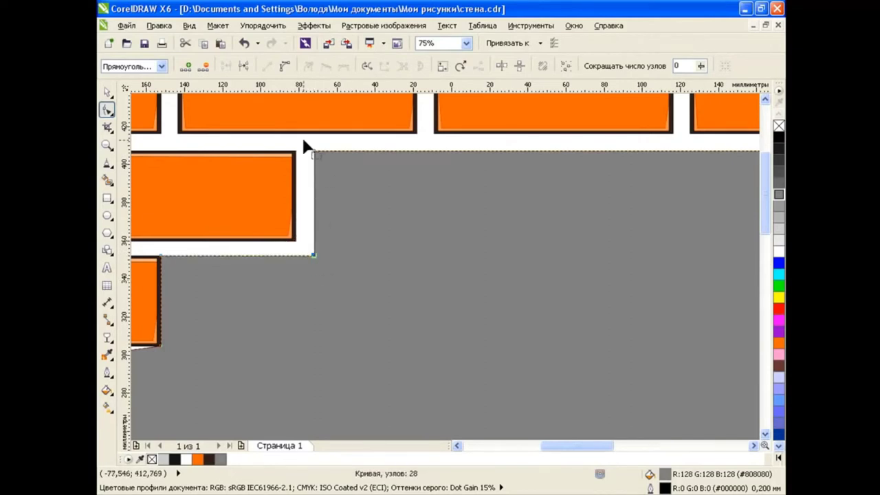
# Adjust the lower nodes so the hole's edges line up with brick edges.
pyautogui.scroll(-2, 719, 294)
pyautogui.hscroll(-3, 550, 289)
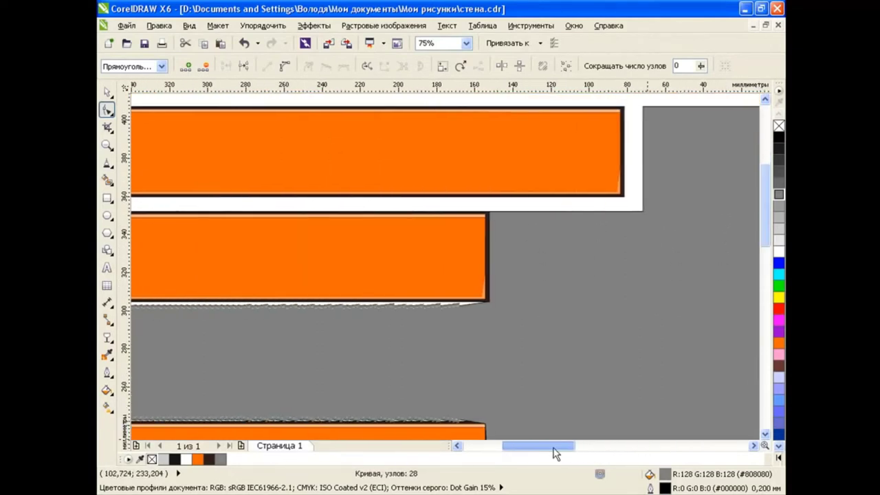
pyautogui.hscroll(-2, 410, 281)
pyautogui.moveTo(402, 300)
pyautogui.mouseDown()
pyautogui.moveTo(420, 300)
pyautogui.moveTo(421, 319)
pyautogui.mouseUp()
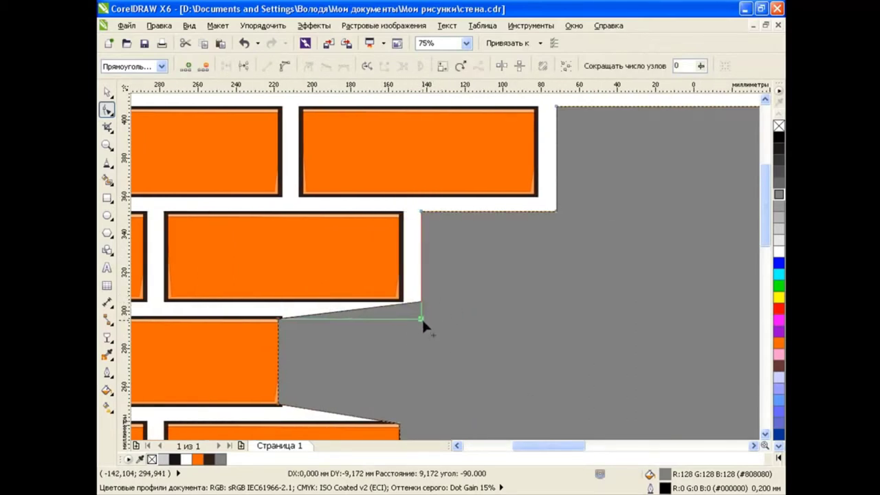
pyautogui.moveTo(275, 317); pyautogui.dragTo(280, 316)
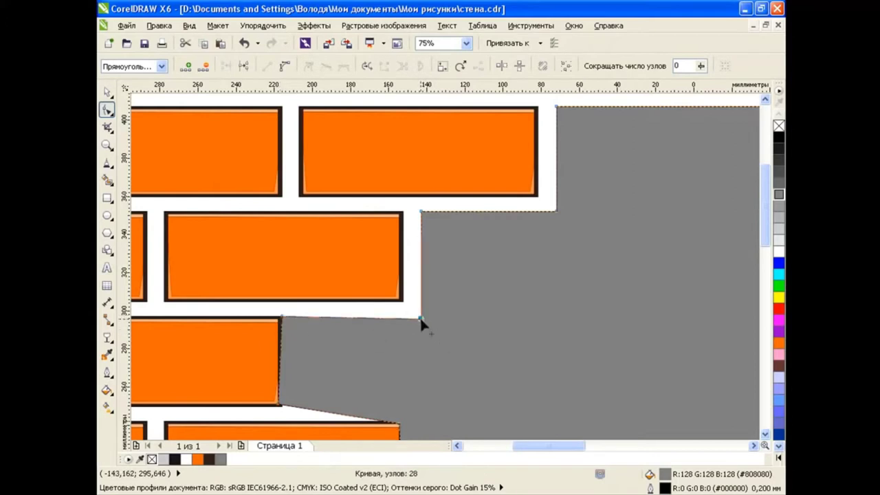
pyautogui.moveTo(420, 317); pyautogui.dragTo(420, 315)
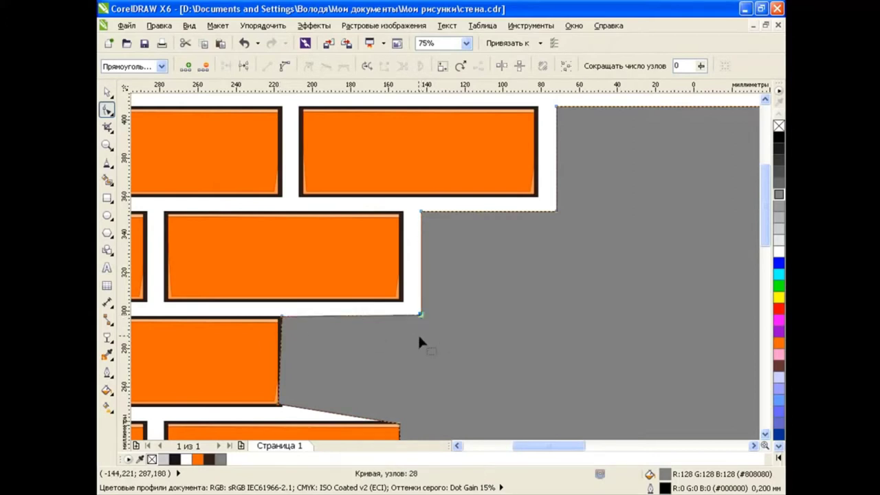
# Zoom out to view the whole wall and deselect the hole shape.
pyautogui.press('F4')
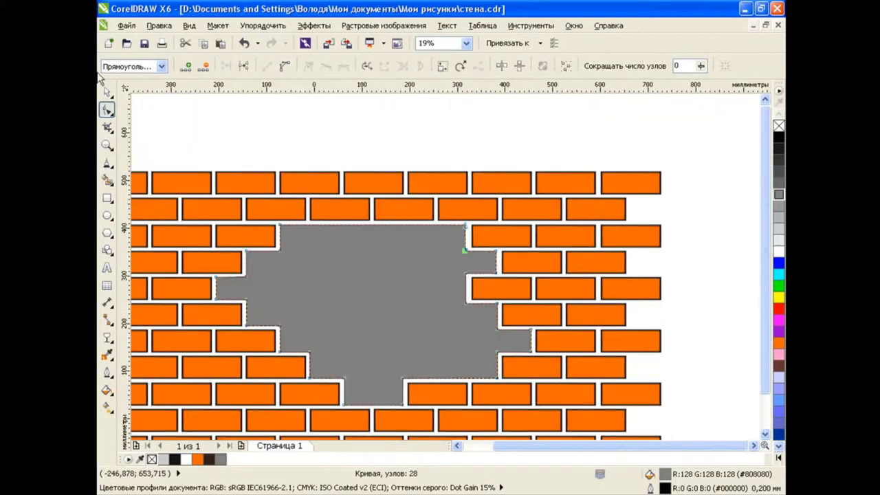
pyautogui.press('space')
pyautogui.scroll(-1, 770, 258)
pyautogui.moveTo(585, 445); pyautogui.dragTo(581, 446)
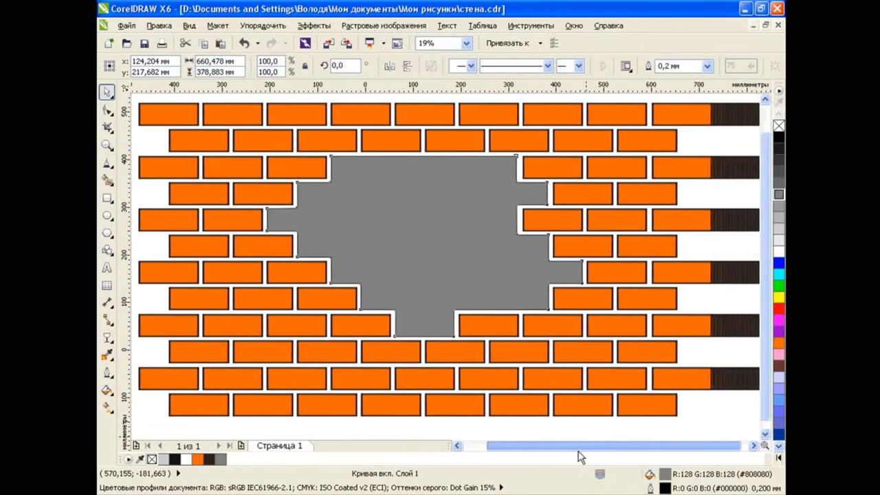
pyautogui.click(720, 249)
# Draw a rectangle covering the whole wall and fill it yellow.
pyautogui.click(107, 197)
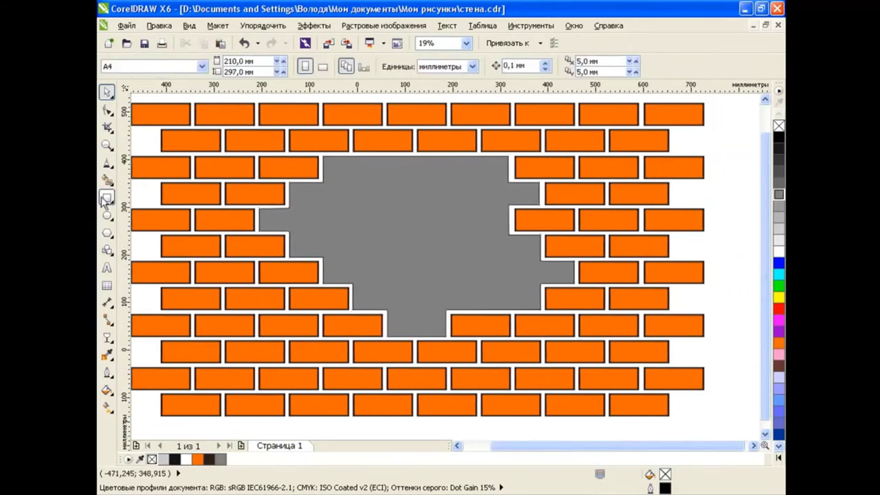
pyautogui.moveTo(143, 114)
pyautogui.mouseDown()
pyautogui.moveTo(524, 405)
pyautogui.moveTo(685, 407)
pyautogui.mouseUp()
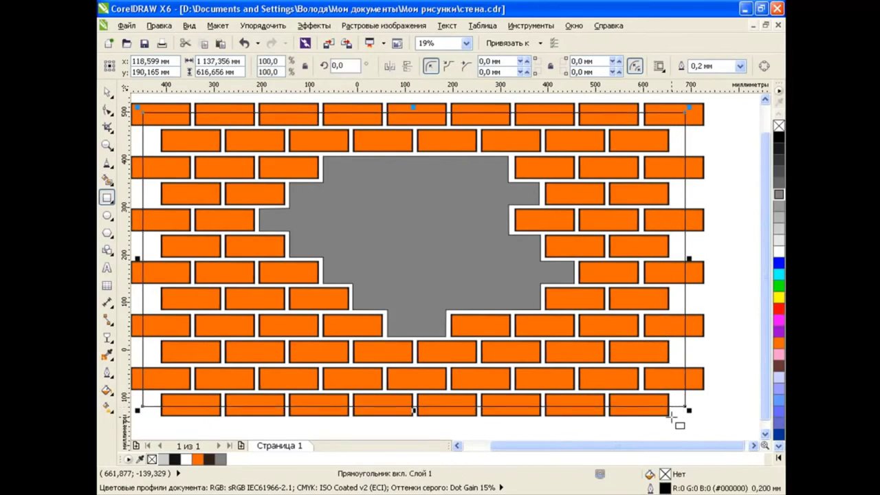
pyautogui.click(106, 180)
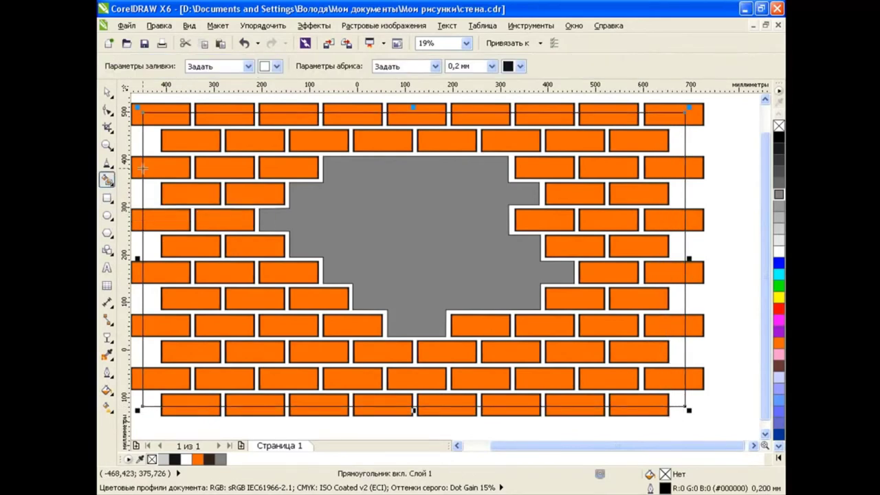
pyautogui.click(276, 66)
pyautogui.click(285, 90)
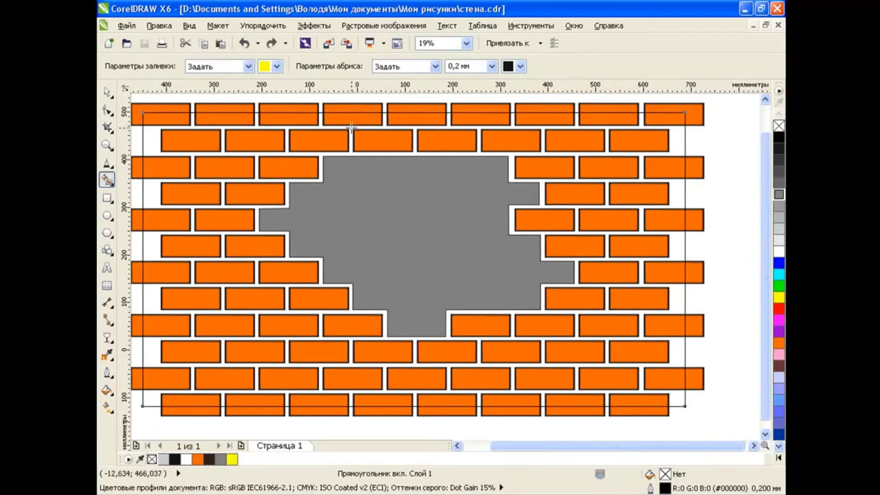
pyautogui.click(350, 127)
# Select the yellow background shape and undo an accidental move of it.
pyautogui.press('space')
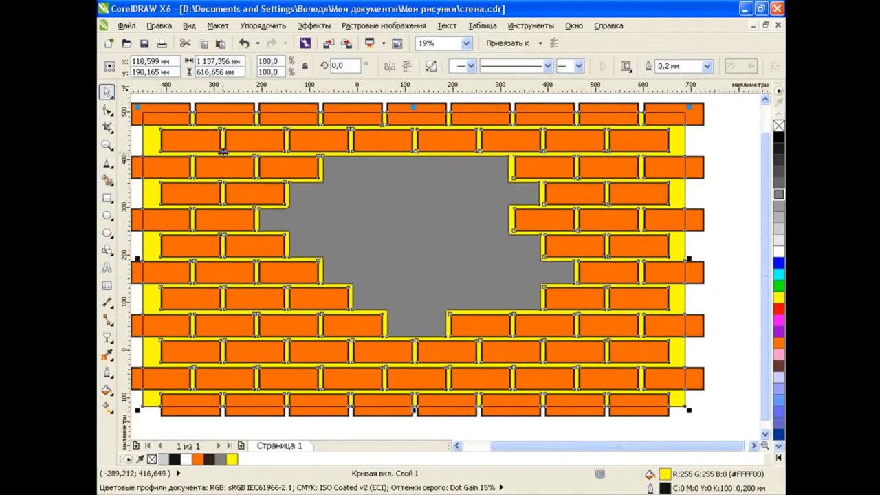
pyautogui.press('Tab')
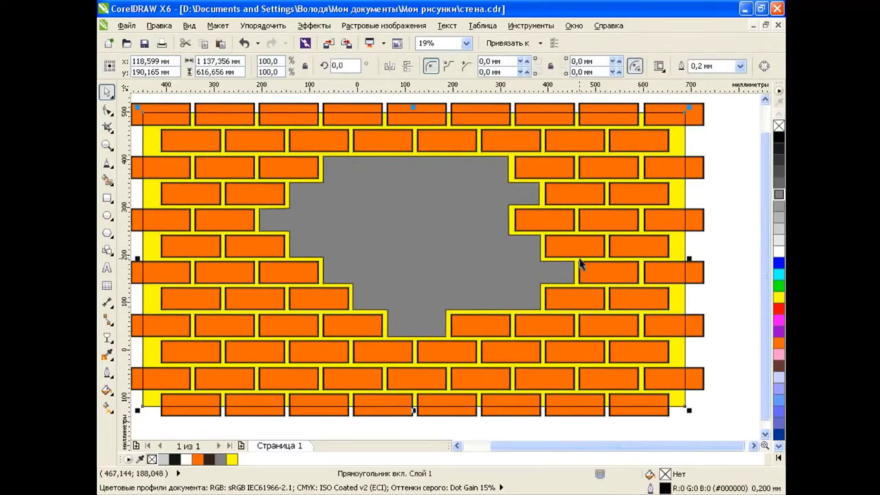
pyautogui.click(453, 209)
pyautogui.moveTo(453, 210); pyautogui.dragTo(407, 170)
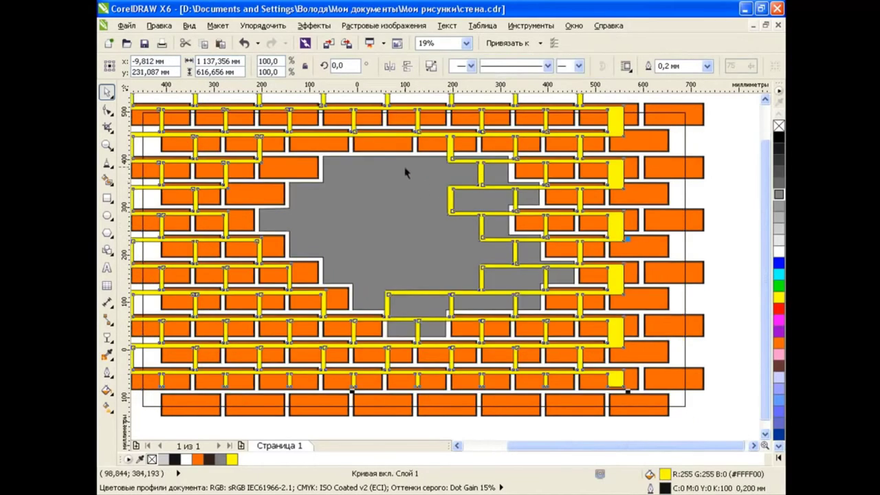
pyautogui.click(243, 42)
# Set the mortar shape's Uniform Fill to R 235, G 200, B 170, then select everything.
pyautogui.click(692, 151)
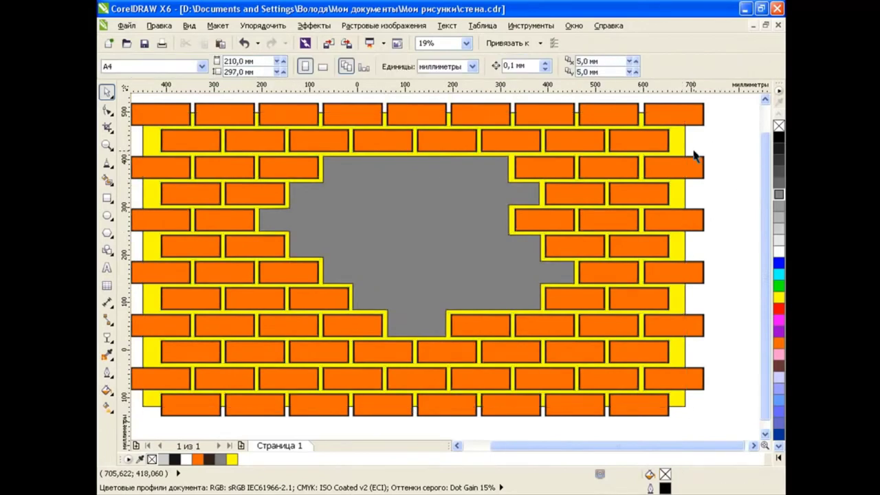
pyautogui.click(681, 138)
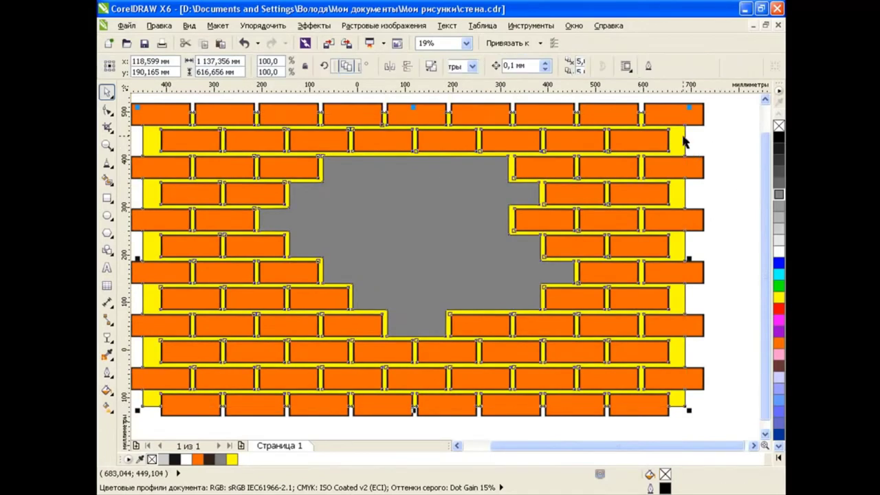
pyautogui.click(107, 390)
pyautogui.click(172, 388)
pyautogui.click(481, 248)
pyautogui.write('235')
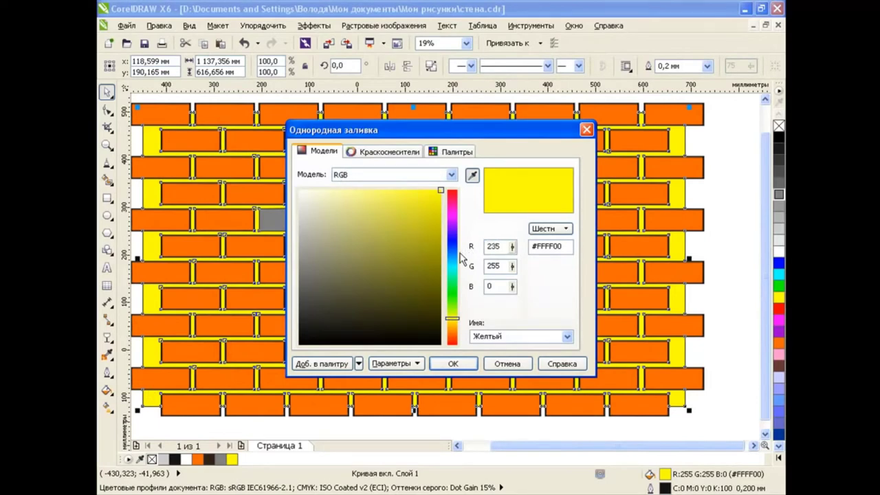
pyautogui.click(496, 266)
pyautogui.write('200')
pyautogui.click(496, 288)
pyautogui.write('17')
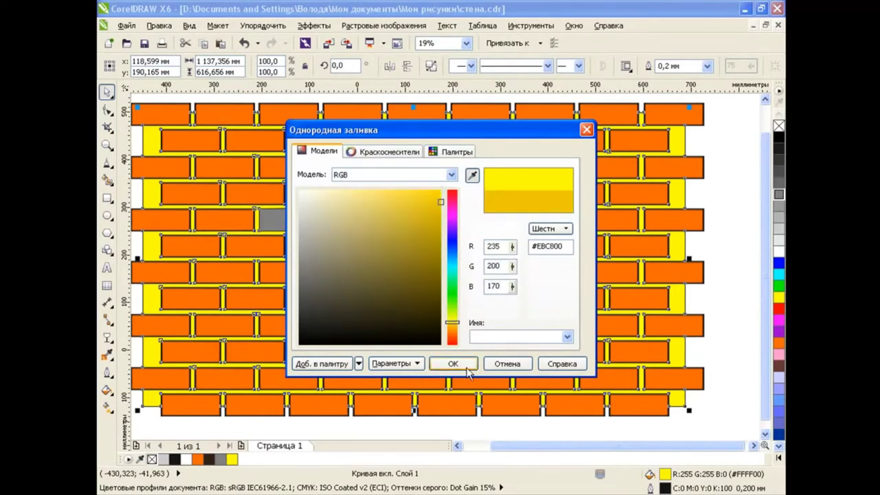
pyautogui.click(453, 363)
pyautogui.hotkey('ctrl', 'a')
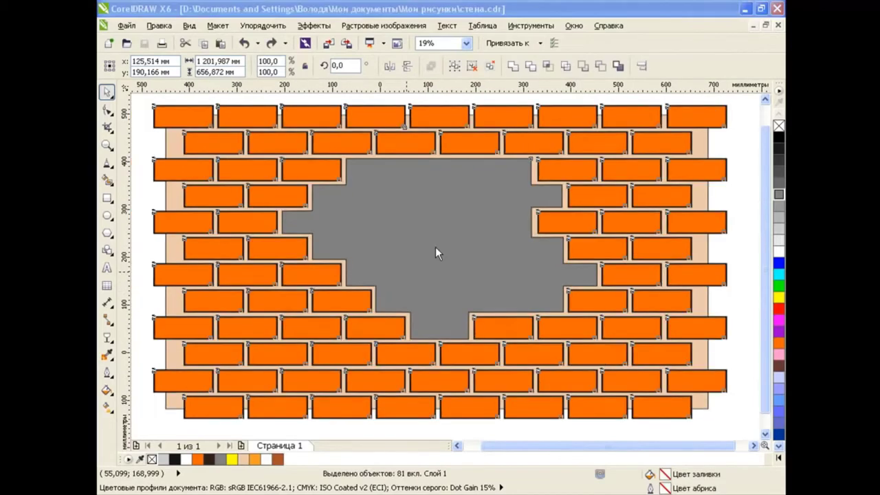
# Ungroup the whole wall into bricks and select six bricks on the left and near the hole.
pyautogui.click(490, 67)
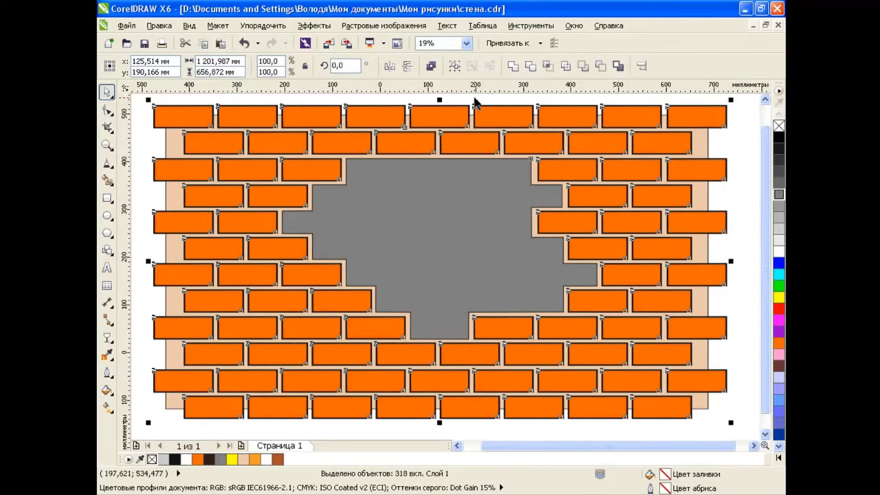
pyautogui.click(206, 143)
pyautogui.keyDown('shift'); pyautogui.click(186, 170); pyautogui.keyUp('shift')
pyautogui.keyDown('shift'); pyautogui.click(218, 196); pyautogui.keyUp('shift')
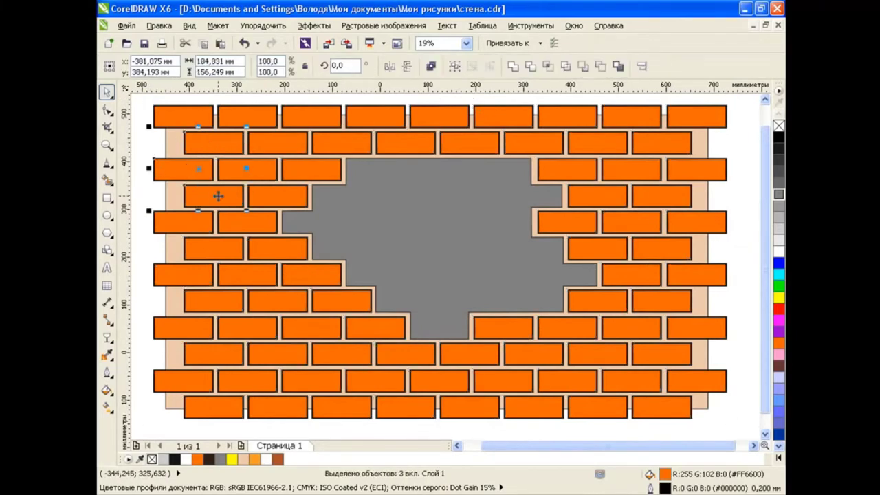
pyautogui.keyDown('shift'); pyautogui.click(278, 196); pyautogui.keyUp('shift')
pyautogui.keyDown('shift'); pyautogui.click(305, 171); pyautogui.keyUp('shift')
pyautogui.keyDown('shift'); pyautogui.click(295, 147); pyautogui.keyUp('shift')
# Try an orange-to-white linear gradient on those bricks, then undo it to keep solid orange.
pyautogui.click(106, 406)
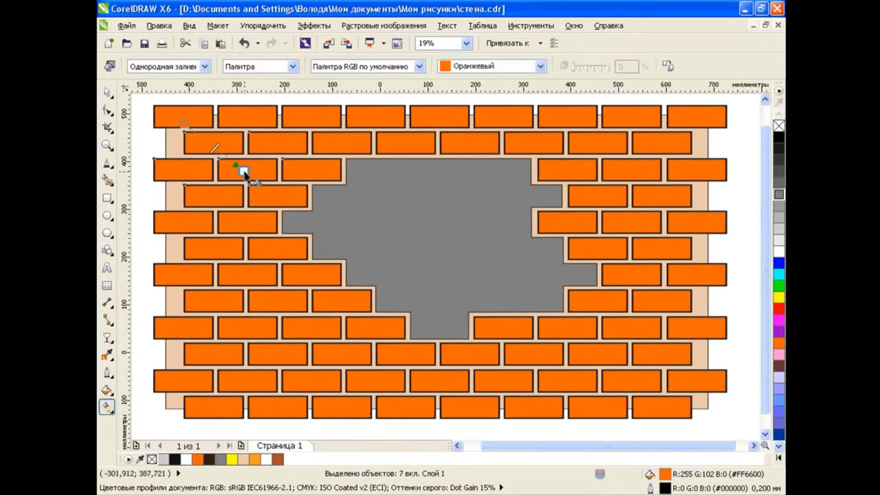
pyautogui.moveTo(244, 172); pyautogui.dragTo(290, 197)
pyautogui.press('Escape')
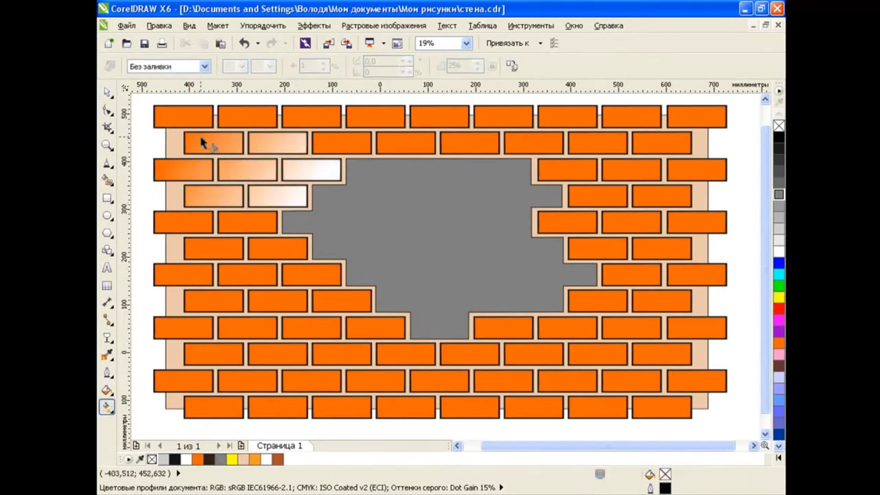
pyautogui.click(282, 146)
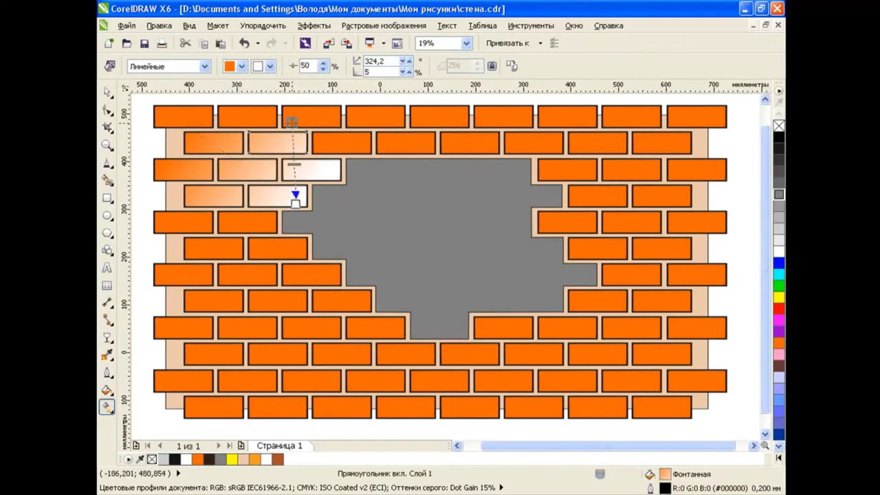
pyautogui.click(294, 204)
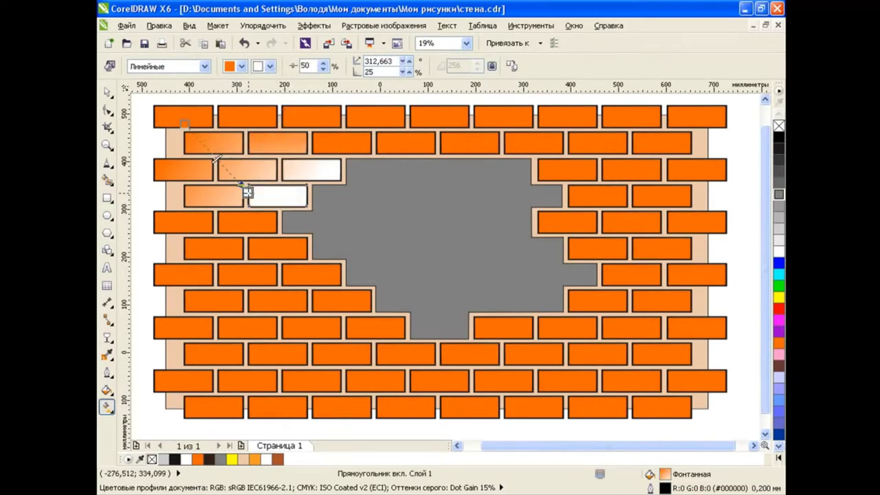
pyautogui.hotkey('ctrl', 'z')
pyautogui.click(158, 144)
# Select all the top-row bricks across the wall plus one second-row brick.
pyautogui.click(187, 117)
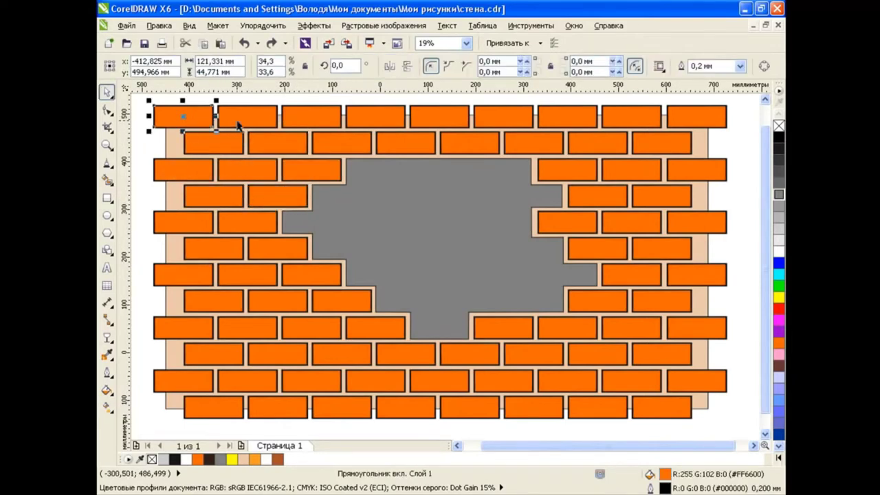
pyautogui.keyDown('shift'); pyautogui.click(251, 120); pyautogui.keyUp('shift')
pyautogui.keyDown('shift'); pyautogui.click(317, 122); pyautogui.keyUp('shift')
pyautogui.keyDown('shift'); pyautogui.click(399, 117); pyautogui.keyUp('shift')
pyautogui.keyDown('shift'); pyautogui.click(440, 117); pyautogui.keyUp('shift')
pyautogui.keyDown('shift'); pyautogui.click(507, 120); pyautogui.keyUp('shift')
pyautogui.keyDown('shift'); pyautogui.click(567, 118); pyautogui.keyUp('shift')
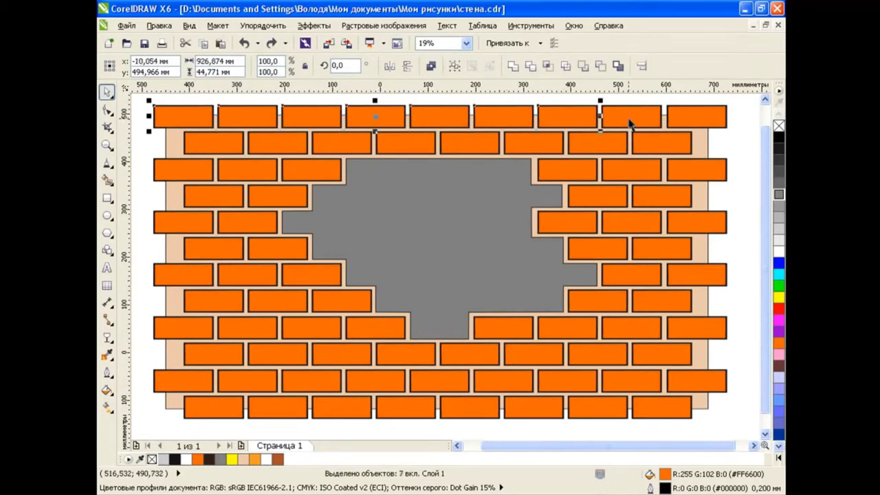
pyautogui.keyDown('shift'); pyautogui.click(628, 120); pyautogui.keyUp('shift')
pyautogui.keyDown('shift'); pyautogui.click(690, 118); pyautogui.keyUp('shift')
pyautogui.keyDown('shift'); pyautogui.click(602, 144); pyautogui.keyUp('shift')
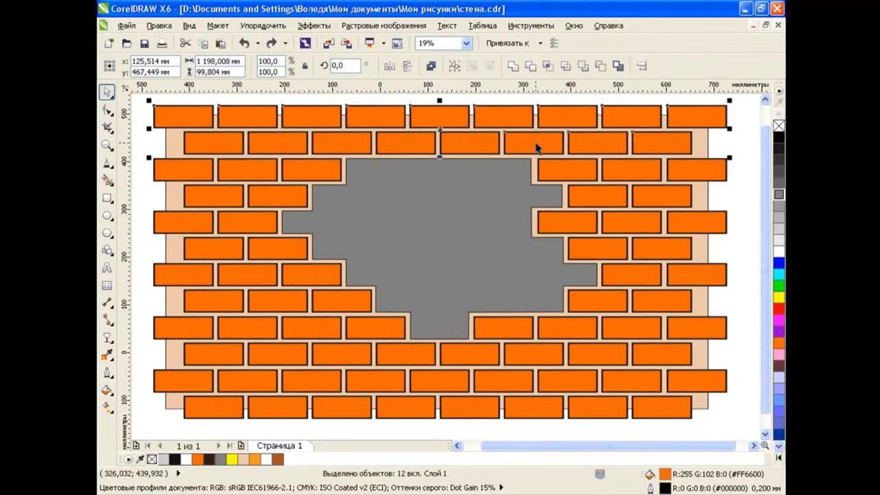
# Combine the selected bricks into one dark brown curve and select the dark brick beside the hole.
pyautogui.click(512, 65)
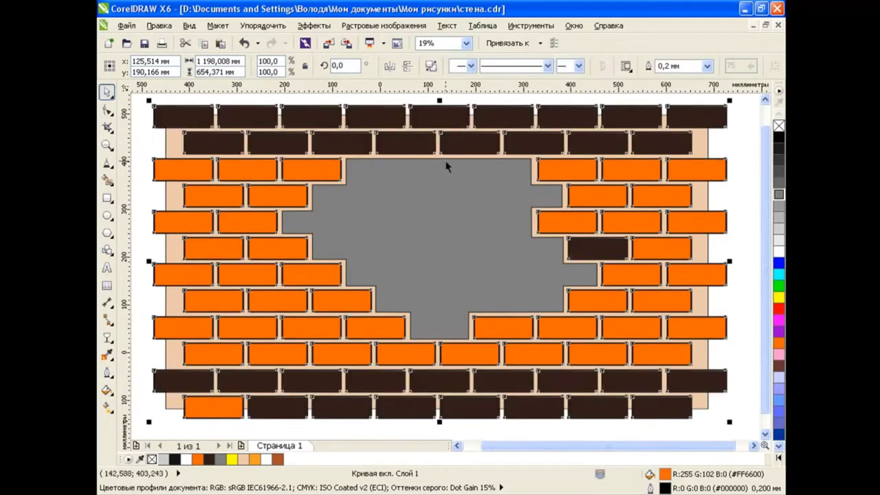
pyautogui.scroll(-2, 445, 166)
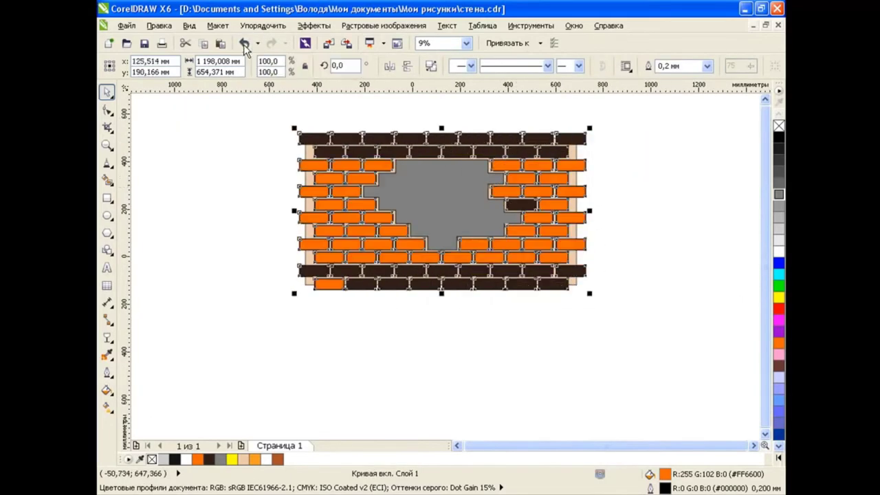
pyautogui.scroll(2, 246, 213)
pyautogui.moveTo(604, 446); pyautogui.dragTo(645, 450)
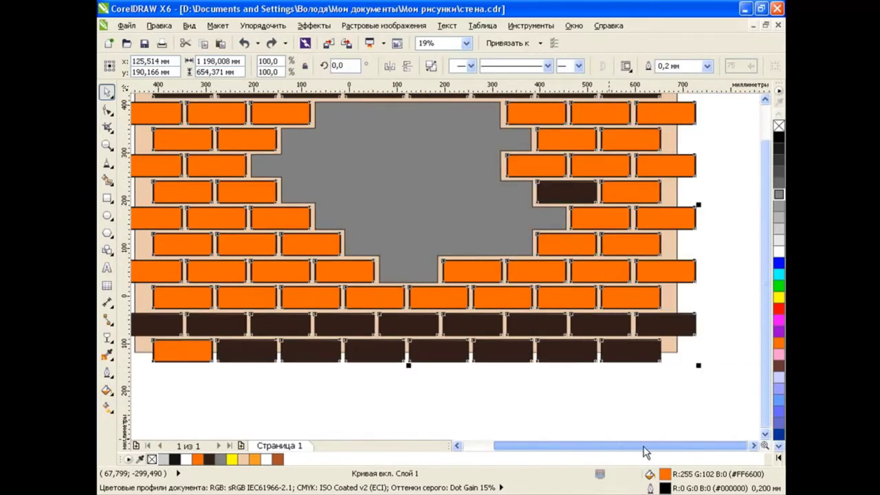
pyautogui.click(567, 192)
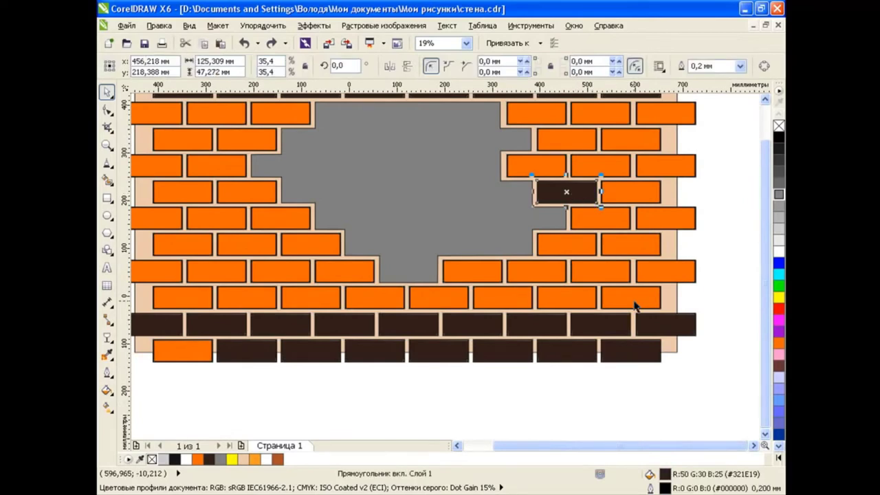
pyautogui.click(531, 25)
pyautogui.click(550, 140)
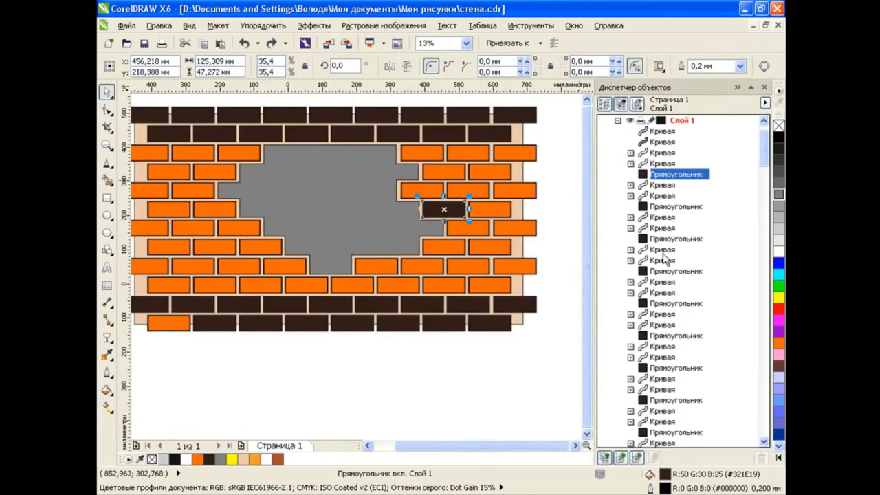
pyautogui.keyDown('ctrl'); pyautogui.click(673, 206); pyautogui.keyUp('ctrl')
pyautogui.keyDown('ctrl'); pyautogui.click(672, 239); pyautogui.keyUp('ctrl')
pyautogui.keyDown('ctrl'); pyautogui.click(670, 271); pyautogui.keyUp('ctrl')
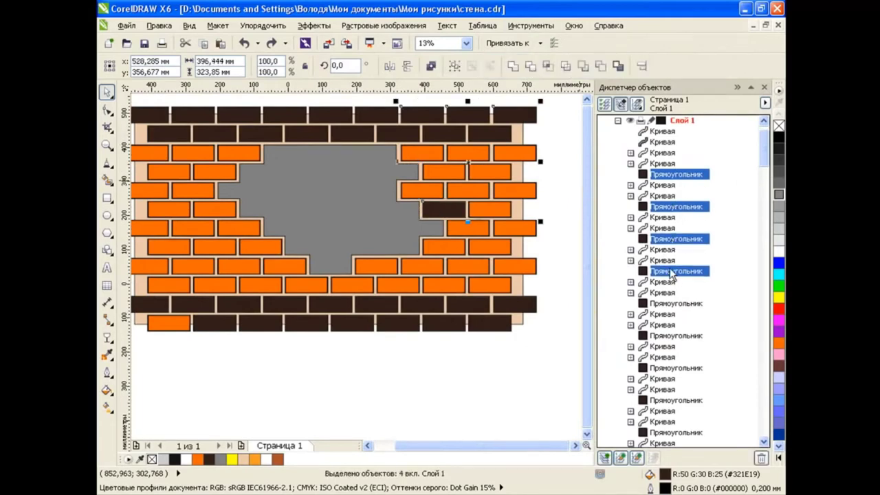
pyautogui.keyDown('ctrl'); pyautogui.click(661, 303); pyautogui.keyUp('ctrl')
pyautogui.keyDown('ctrl'); pyautogui.click(665, 336); pyautogui.keyUp('ctrl')
pyautogui.keyDown('ctrl'); pyautogui.click(665, 369); pyautogui.keyUp('ctrl')
pyautogui.keyDown('ctrl'); pyautogui.click(668, 402); pyautogui.keyUp('ctrl')
pyautogui.keyDown('ctrl'); pyautogui.click(668, 433); pyautogui.keyUp('ctrl')
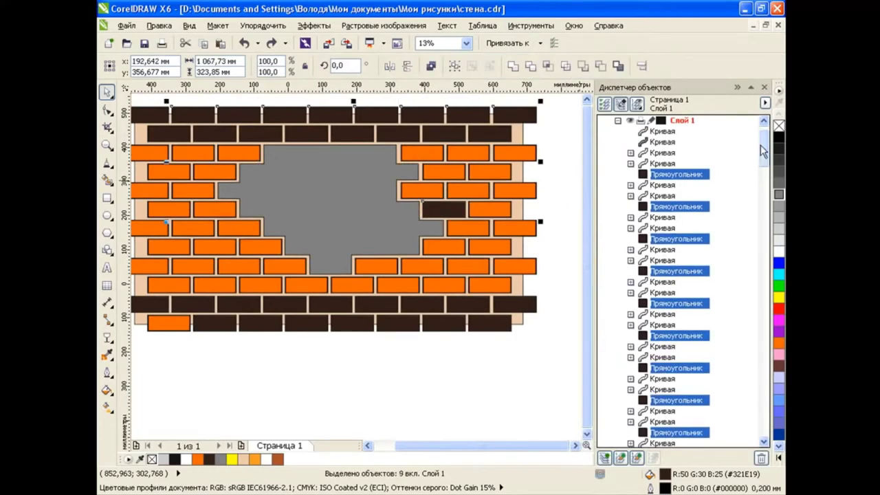
pyautogui.moveTo(762, 150); pyautogui.dragTo(761, 163)
pyautogui.keyDown('ctrl'); pyautogui.click(693, 177); pyautogui.keyUp('ctrl')
pyautogui.keyDown('ctrl'); pyautogui.click(694, 204); pyautogui.keyUp('ctrl')
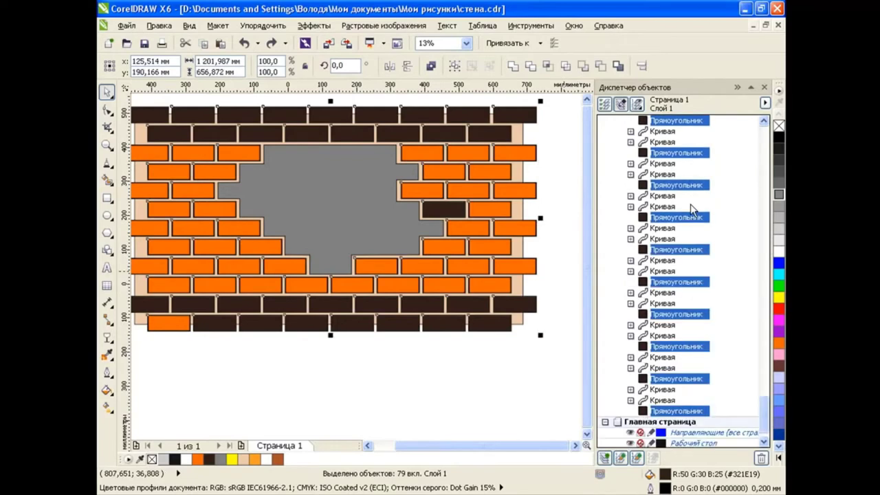
pyautogui.click(512, 65)
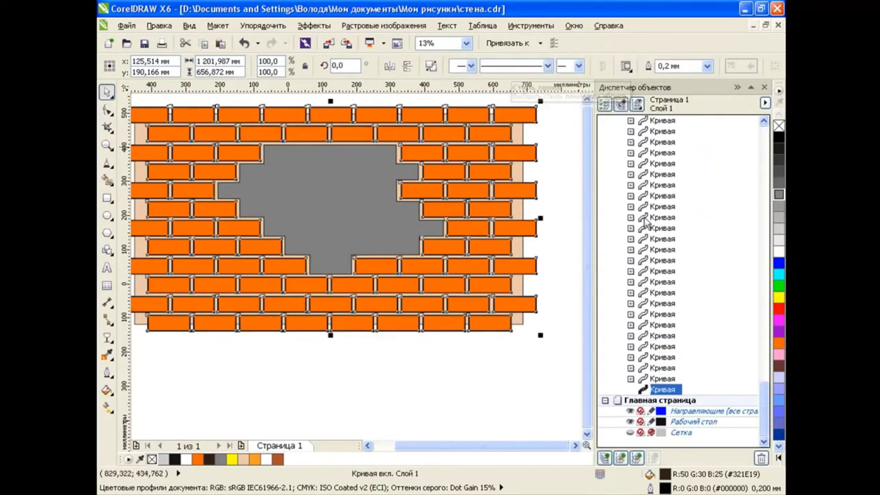
pyautogui.moveTo(762, 401); pyautogui.dragTo(762, 264)
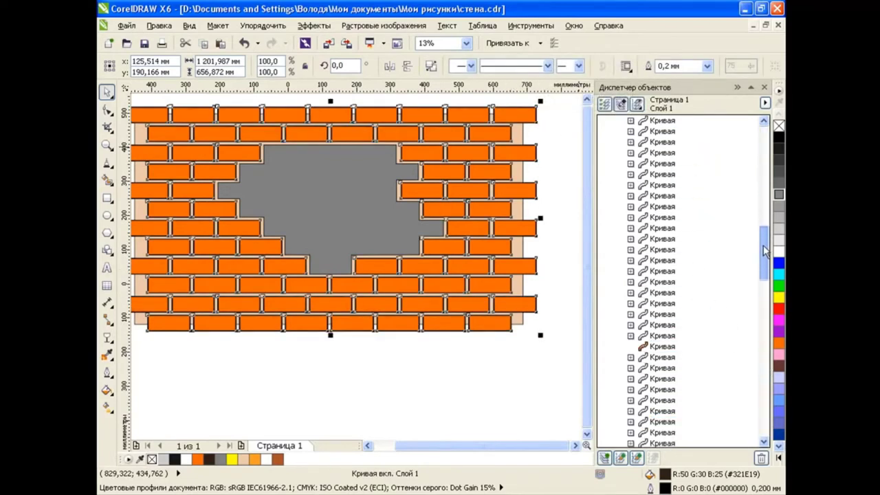
pyautogui.click(663, 283)
pyautogui.moveTo(485, 211); pyautogui.dragTo(491, 268)
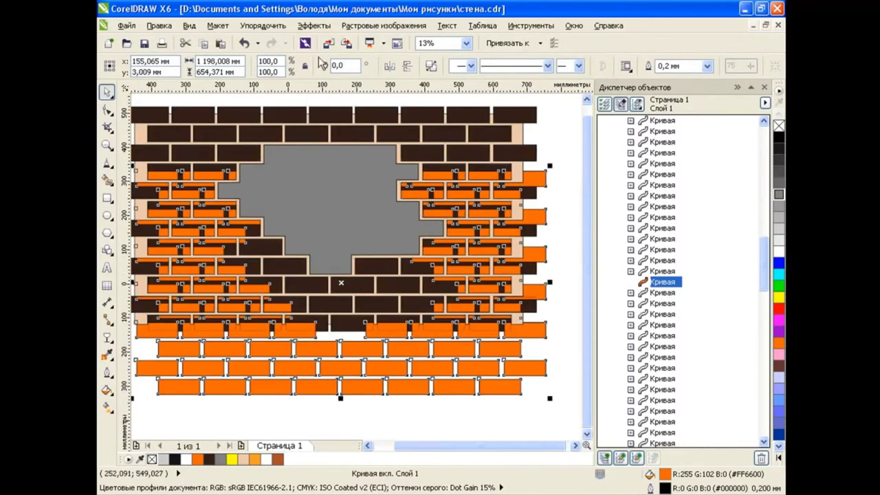
pyautogui.click(244, 43)
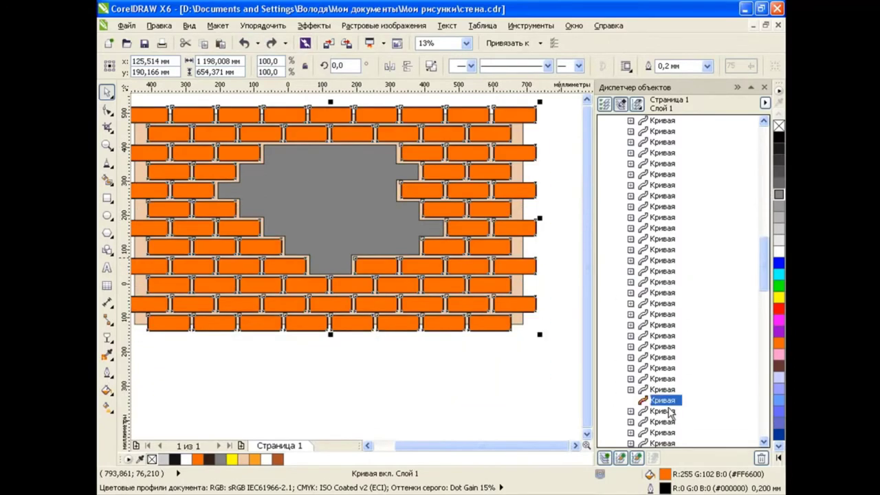
pyautogui.moveTo(765, 263); pyautogui.dragTo(761, 321)
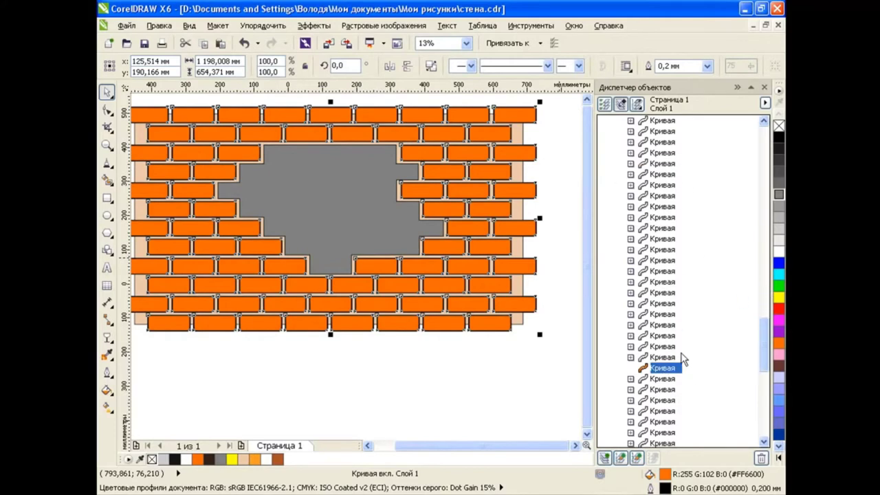
pyautogui.moveTo(762, 322); pyautogui.dragTo(768, 371)
pyautogui.moveTo(658, 354)
pyautogui.mouseDown()
pyautogui.moveTo(656, 234)
pyautogui.moveTo(661, 382)
pyautogui.mouseUp()
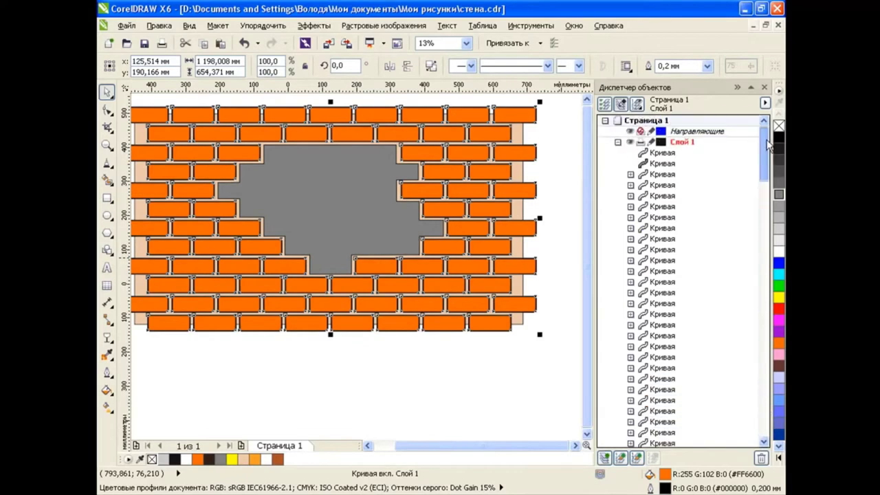
pyautogui.click(661, 153)
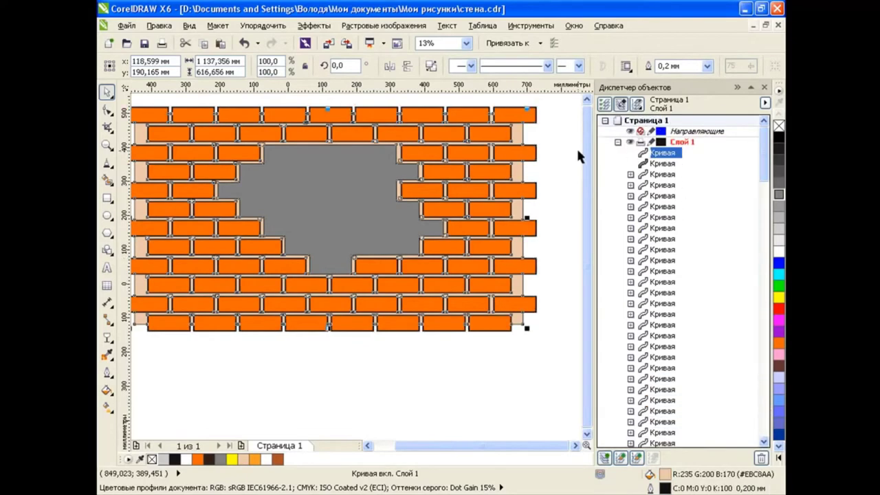
pyautogui.moveTo(531, 139); pyautogui.dragTo(546, 169)
pyautogui.click(244, 43)
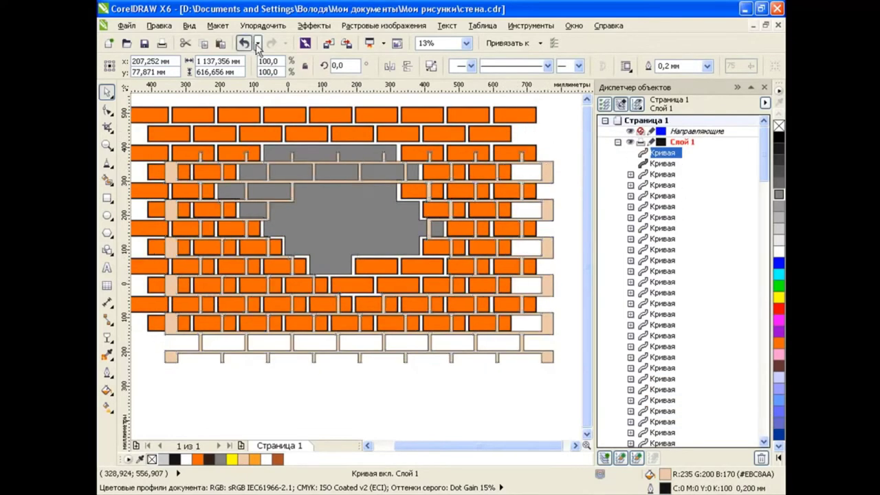
pyautogui.moveTo(399, 207); pyautogui.dragTo(461, 220)
pyautogui.hotkey('ctrl', 'z')
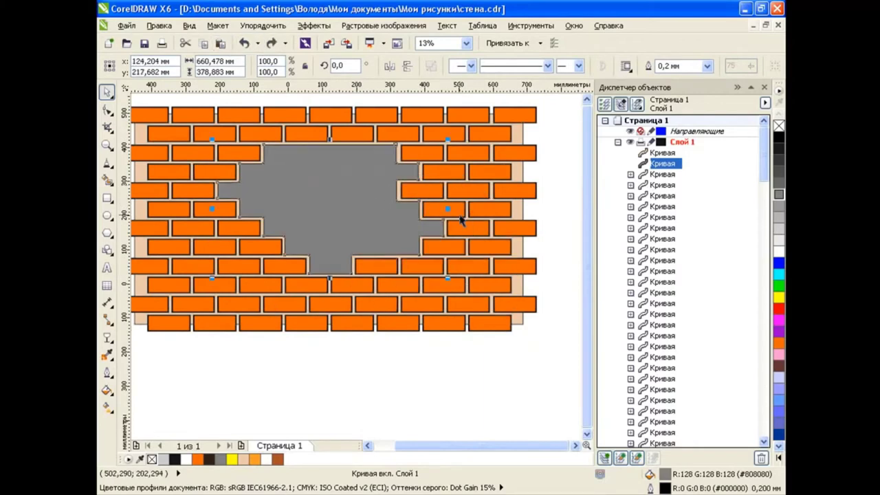
# Close the Object Manager and drag a diagonal linear gradient across the bricks.
pyautogui.click(764, 87)
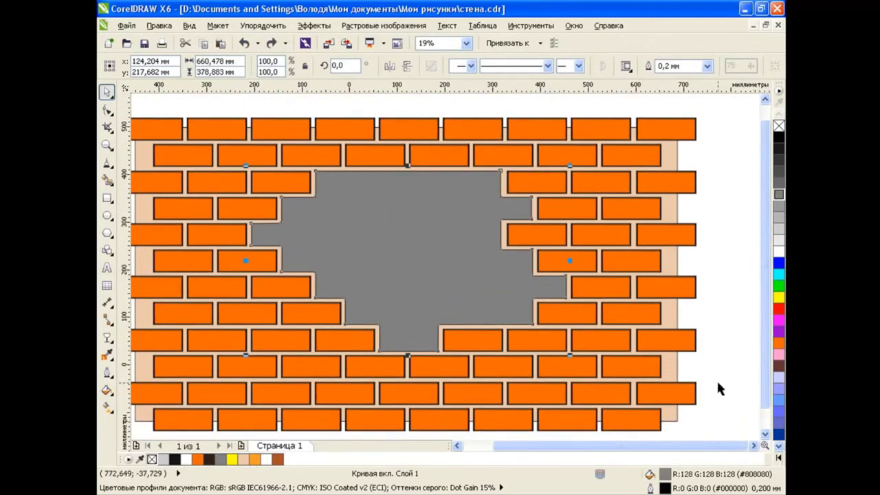
pyautogui.moveTo(501, 452); pyautogui.dragTo(494, 444)
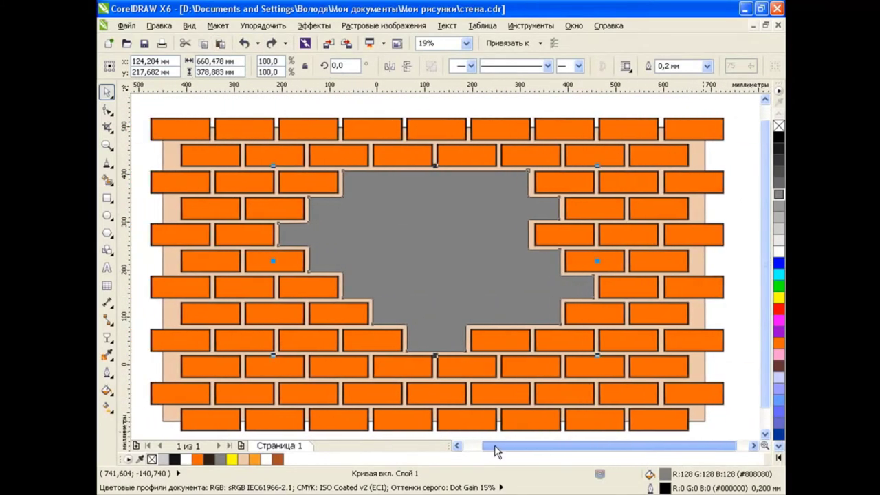
pyautogui.click(108, 407)
pyautogui.click(142, 407)
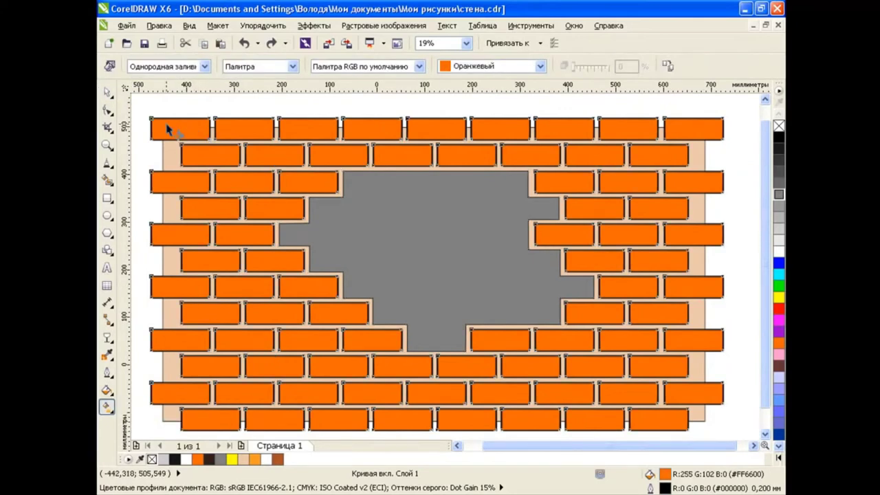
pyautogui.moveTo(173, 125); pyautogui.dragTo(673, 417)
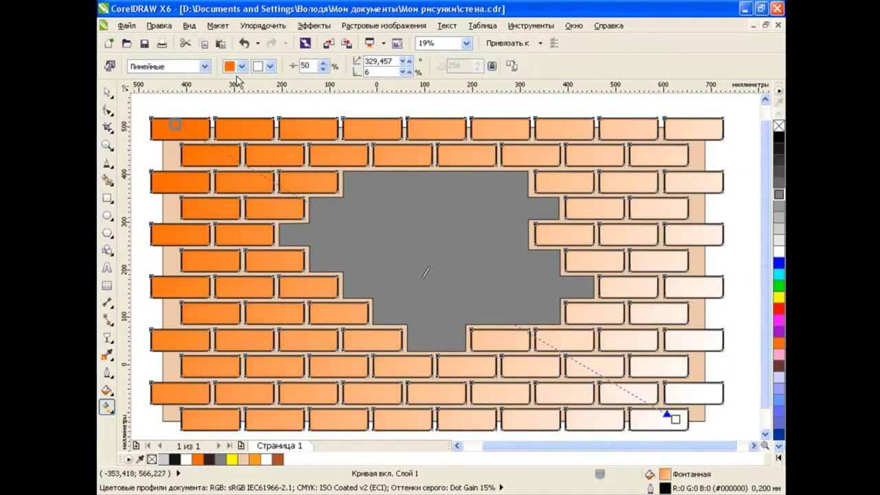
# Set the gradient start colour to light orange RGB 250, 155, 40.
pyautogui.click(241, 66)
pyautogui.click(272, 172)
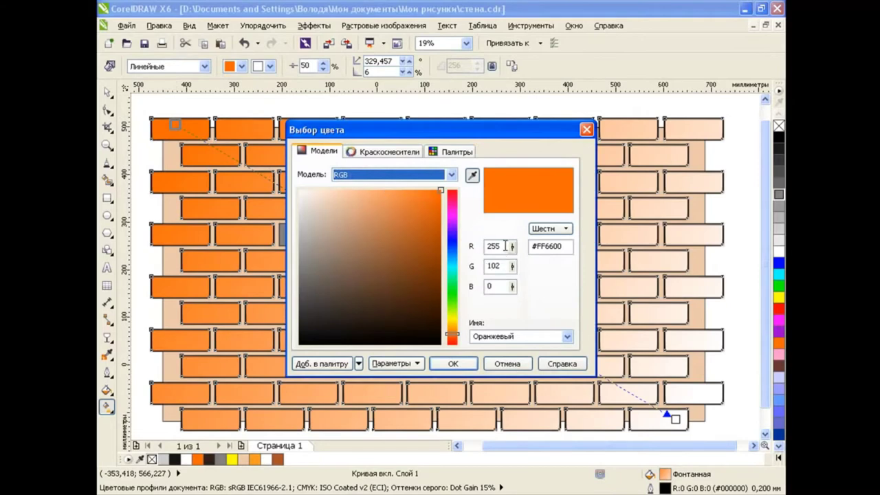
pyautogui.moveTo(505, 245); pyautogui.dragTo(479, 249)
pyautogui.write('250')
pyautogui.press('Tab')
pyautogui.write('1')
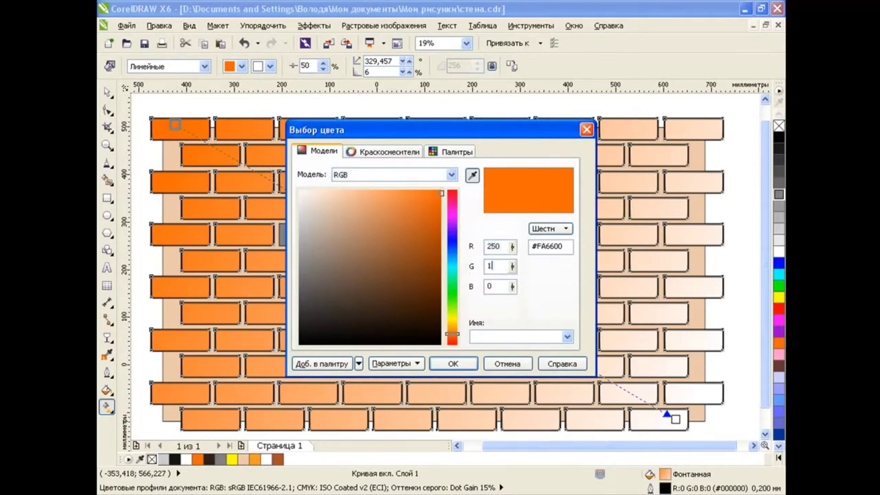
pyautogui.press('Tab')
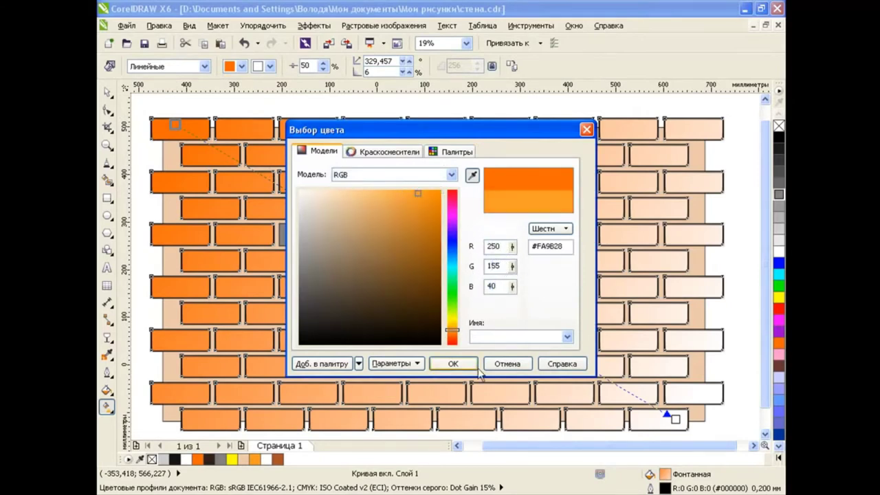
pyautogui.click(479, 372)
# Set the gradient end colour to brown RGB 170, 80, 40.
pyautogui.click(269, 66)
pyautogui.click(296, 170)
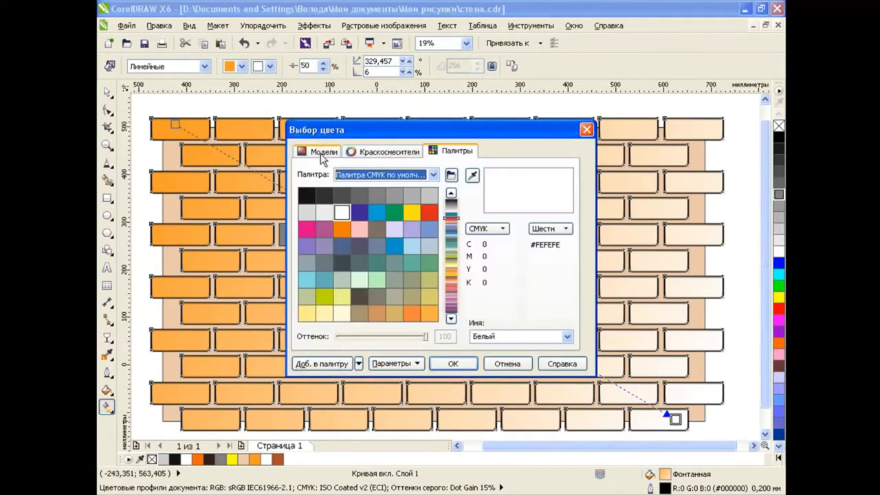
pyautogui.click(322, 153)
pyautogui.click(387, 174)
pyautogui.click(382, 202)
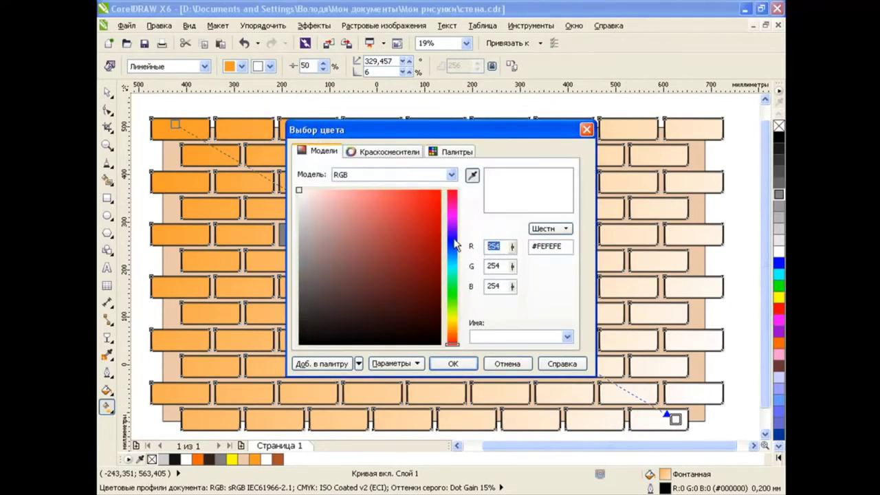
pyautogui.press('Tab')
pyautogui.write('8')
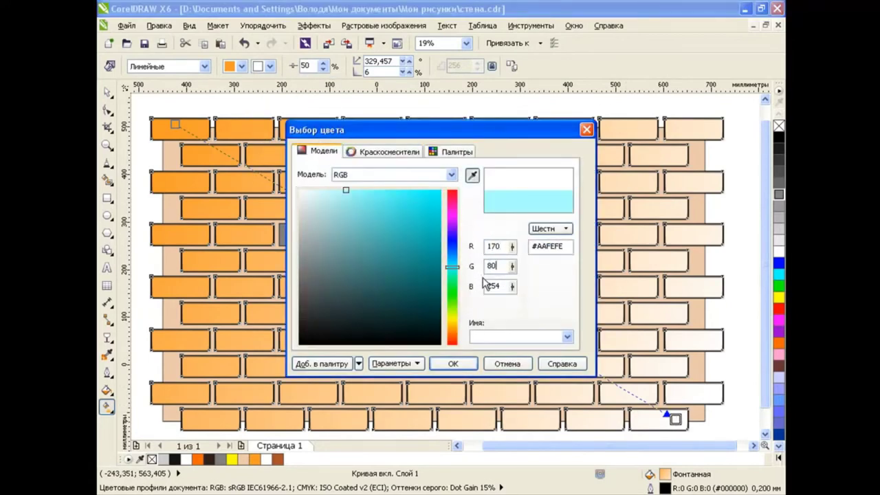
pyautogui.press('Tab')
pyautogui.press('Tab')
pyautogui.click(453, 363)
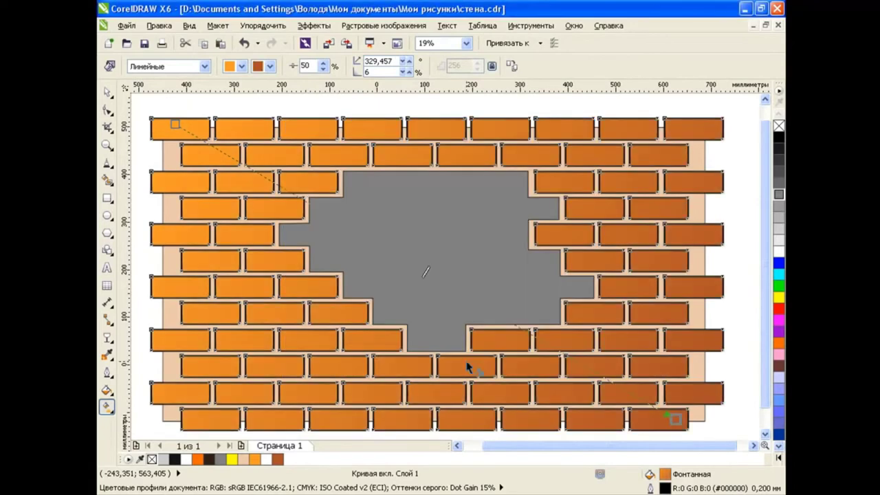
# Deselect, then reselect the bricks to show their gradient handles.
pyautogui.press('space')
pyautogui.click(151, 101)
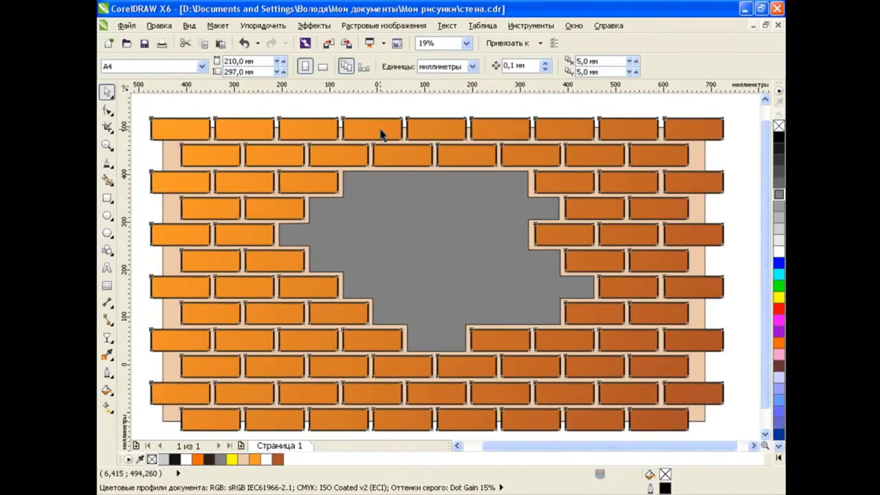
pyautogui.press('g')
pyautogui.click(318, 144)
# Drag the gradient end handle so the shading runs more downward, then select the grey hole shape.
pyautogui.moveTo(673, 417)
pyautogui.mouseDown()
pyautogui.moveTo(700, 391)
pyautogui.moveTo(490, 423)
pyautogui.mouseUp()
pyautogui.press('space')
pyautogui.scroll(-1, 154, 98)
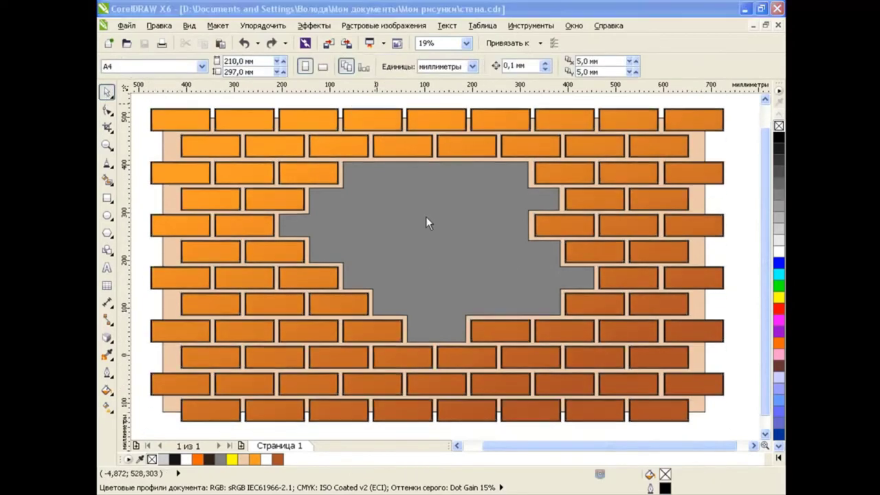
pyautogui.click(430, 227)
pyautogui.moveTo(430, 228); pyautogui.dragTo(451, 197)
pyautogui.click(244, 43)
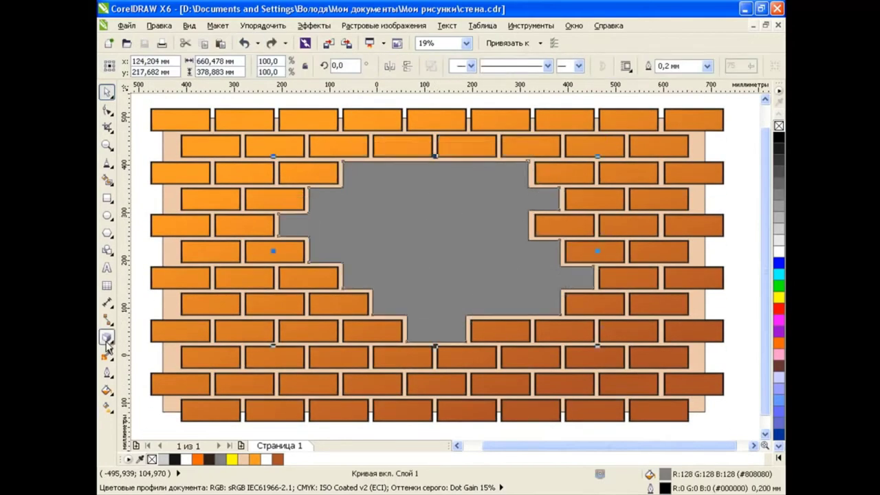
# Extrude the grey hole shape toward a vanishing point and remove its grey fill.
pyautogui.click(107, 337)
pyautogui.click(175, 411)
pyautogui.moveTo(447, 299); pyautogui.dragTo(435, 251)
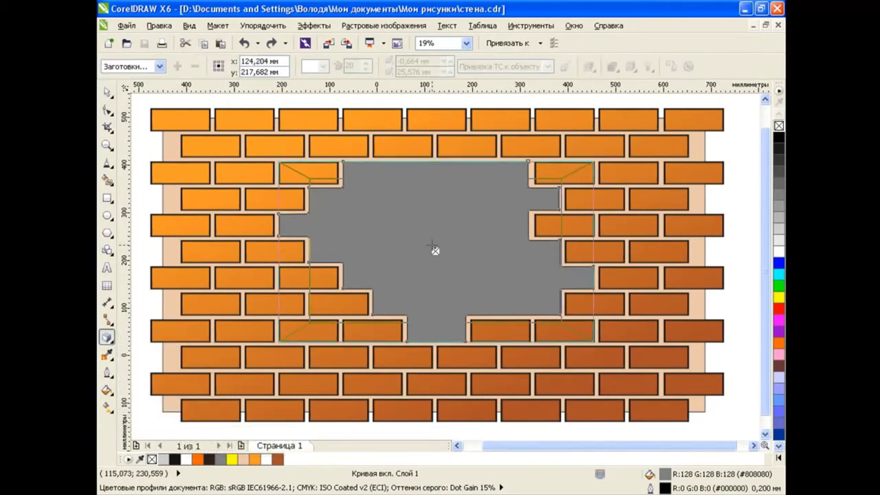
pyautogui.click(107, 91)
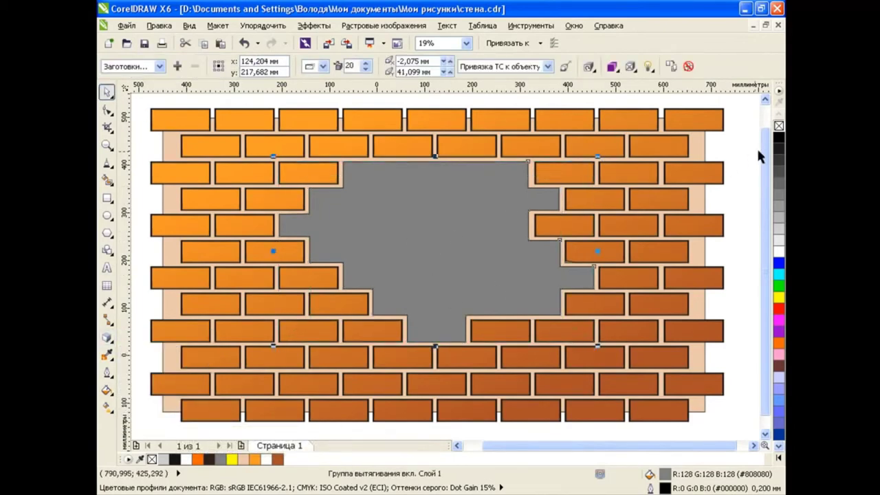
pyautogui.click(779, 126)
# Nudge the extrusion's vanishing point and set its depth to 13.
pyautogui.click(107, 337)
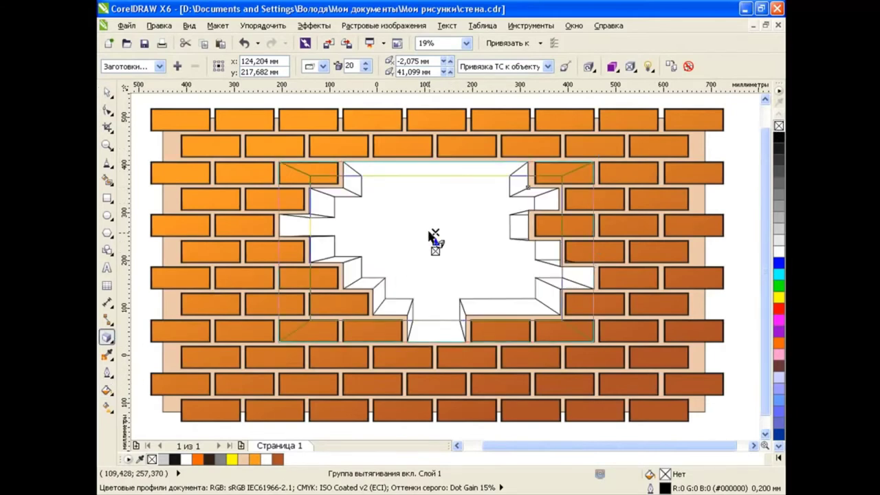
pyautogui.click(436, 240)
pyautogui.moveTo(441, 239); pyautogui.dragTo(441, 243)
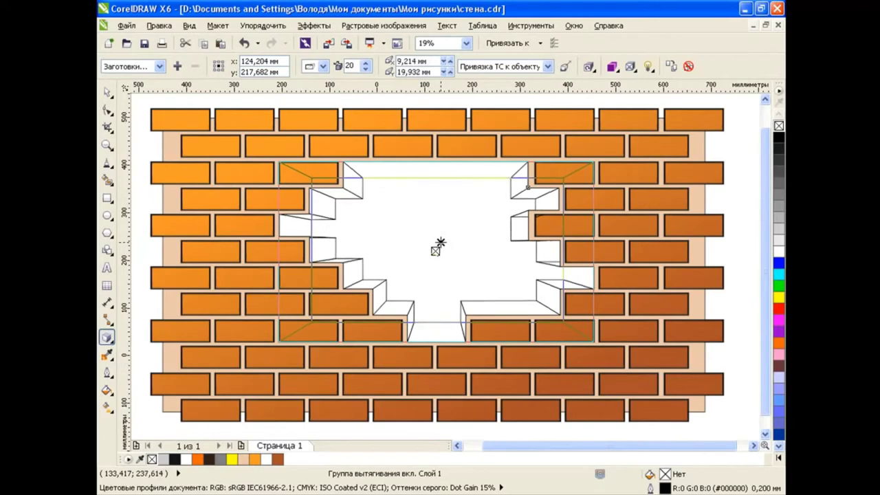
pyautogui.click(366, 69)
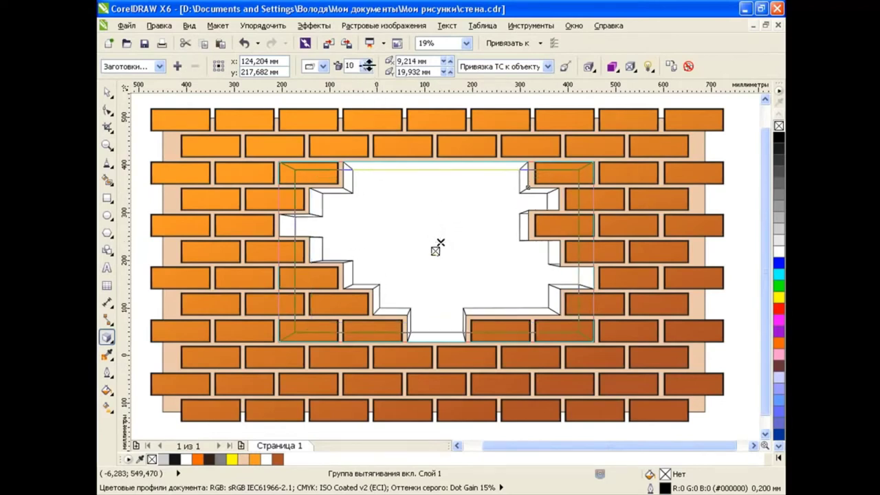
pyautogui.moveTo(368, 66); pyautogui.dragTo(368, 70)
pyautogui.click(368, 63)
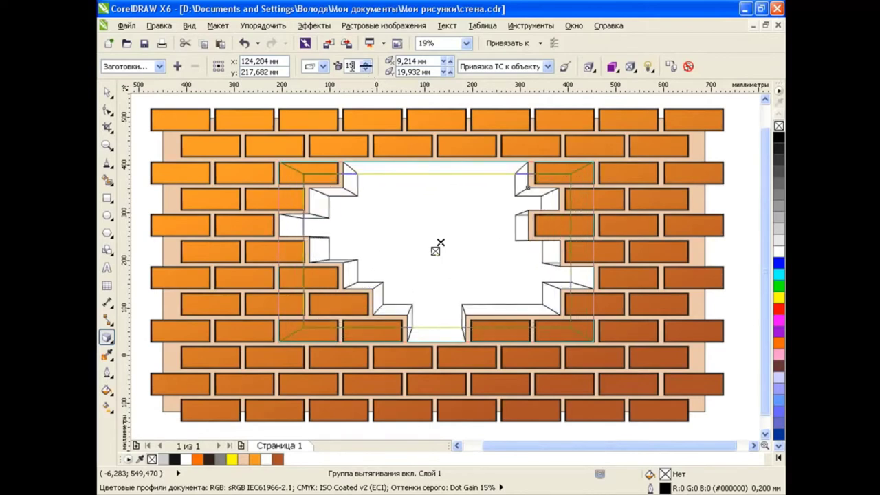
pyautogui.press('Return')
pyautogui.click(106, 91)
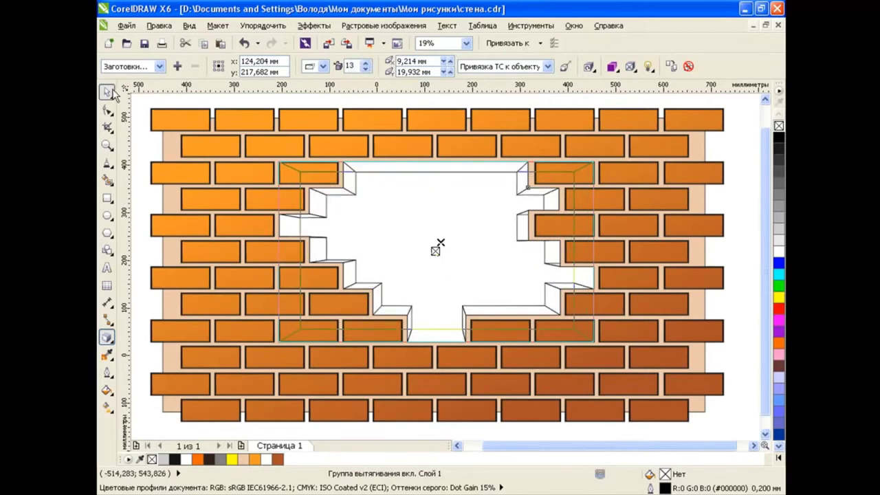
pyautogui.click(148, 103)
# Break the extruded hole group apart into separate face curves.
pyautogui.click(263, 25)
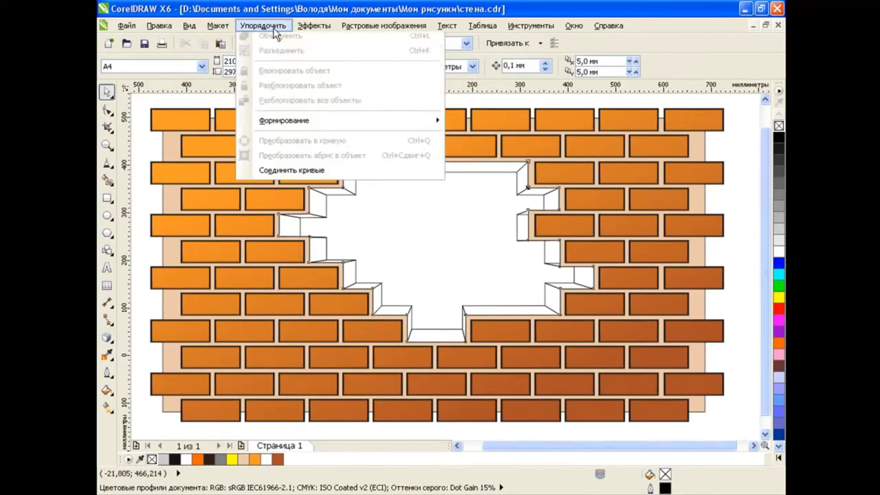
pyautogui.click(515, 212)
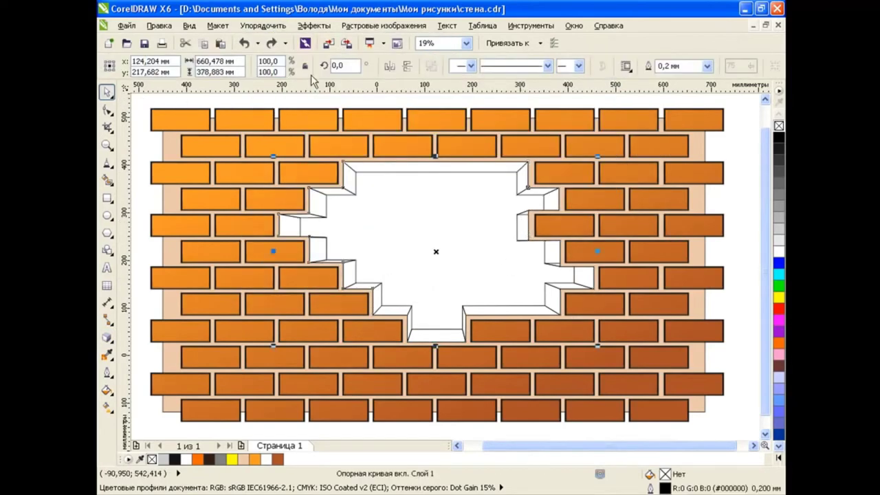
pyautogui.click(263, 26)
pyautogui.click(323, 282)
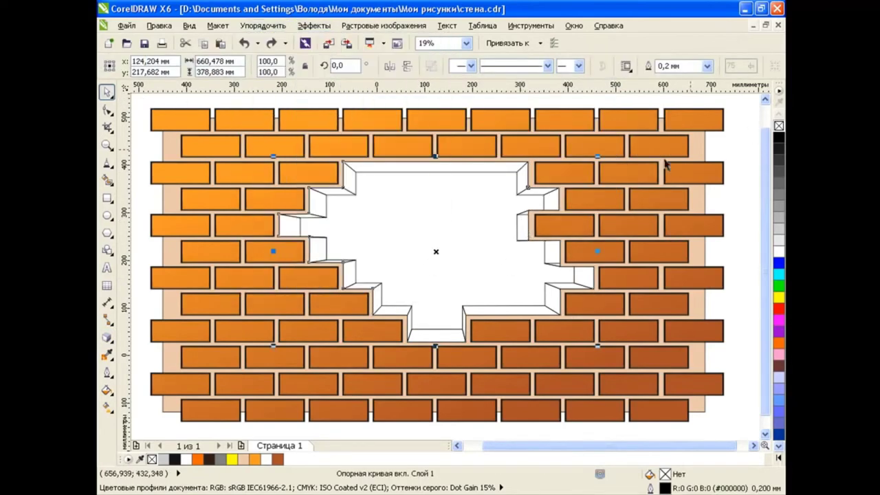
pyautogui.click(529, 192)
pyautogui.click(262, 25)
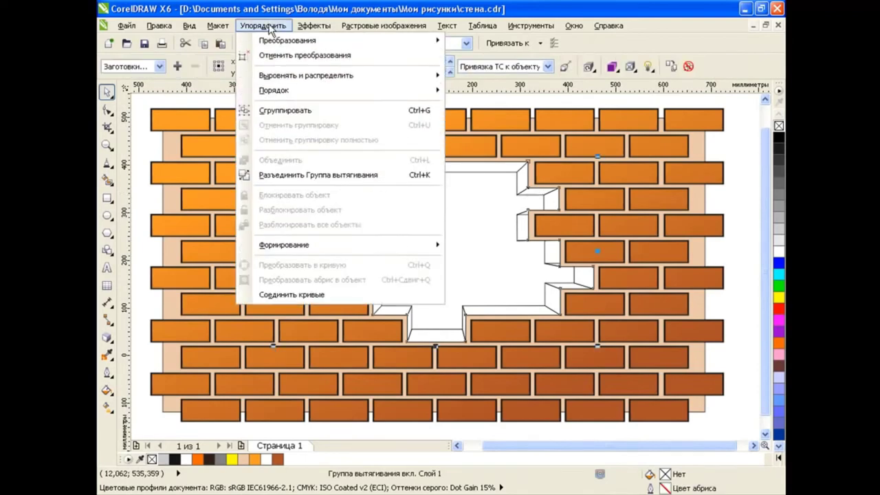
pyautogui.click(328, 175)
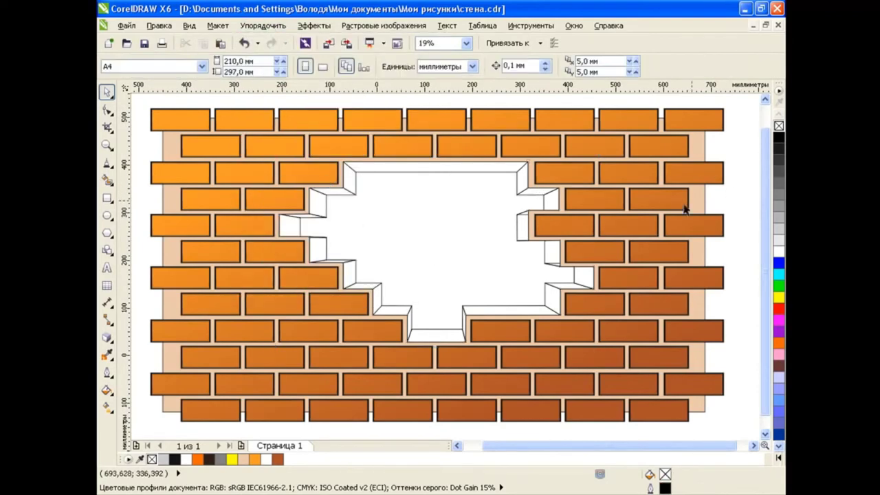
# Move the hole's outline curve aside, test it with grey then green fill, and delete it.
pyautogui.click(456, 172)
pyautogui.moveTo(416, 174); pyautogui.dragTo(405, 246)
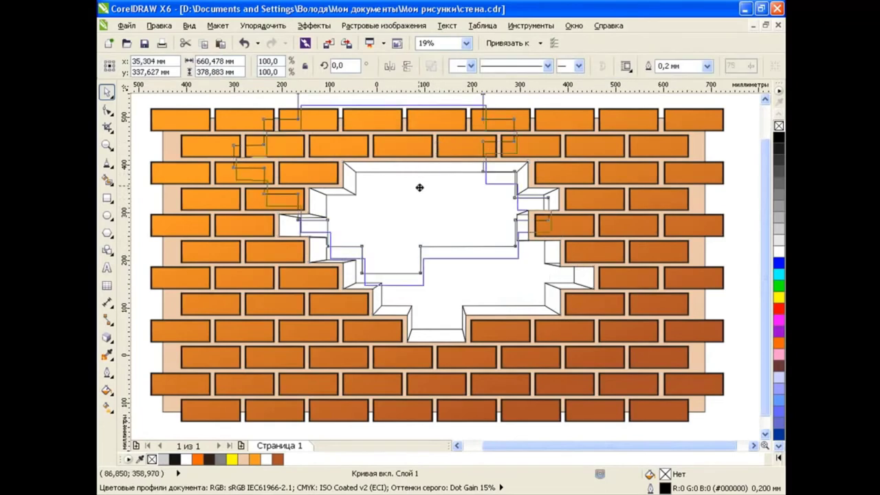
pyautogui.click(779, 240)
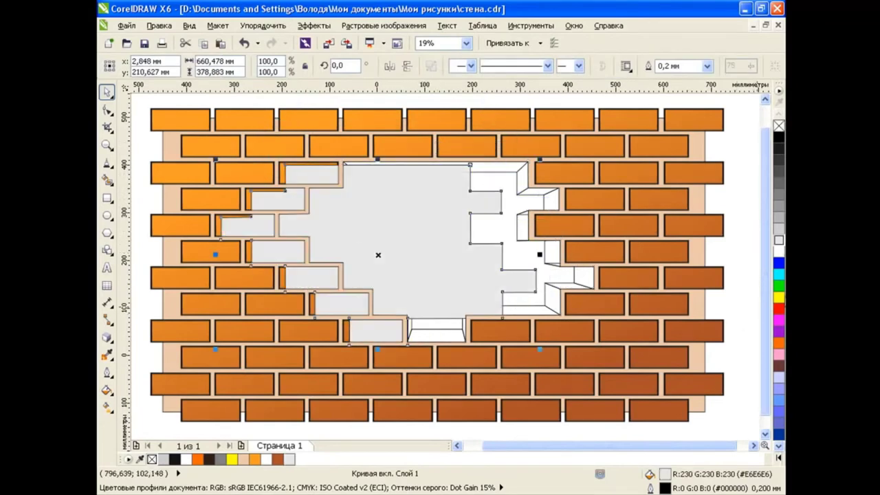
pyautogui.click(779, 285)
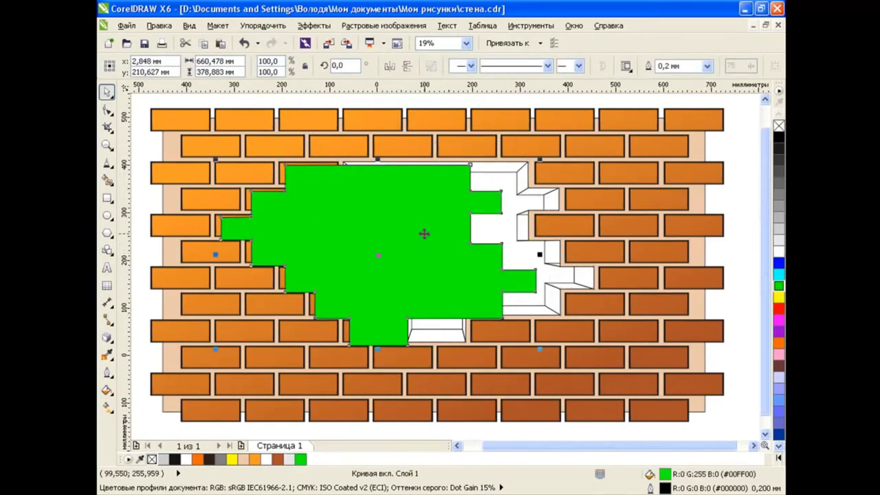
pyautogui.press('Delete')
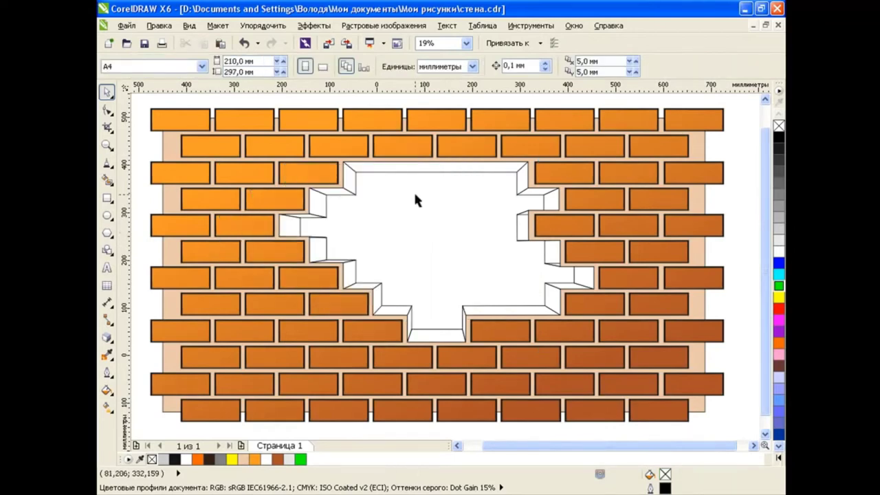
# Try ungrouping the brick wall, then undo the ungroup.
pyautogui.click(413, 190)
pyautogui.click(243, 44)
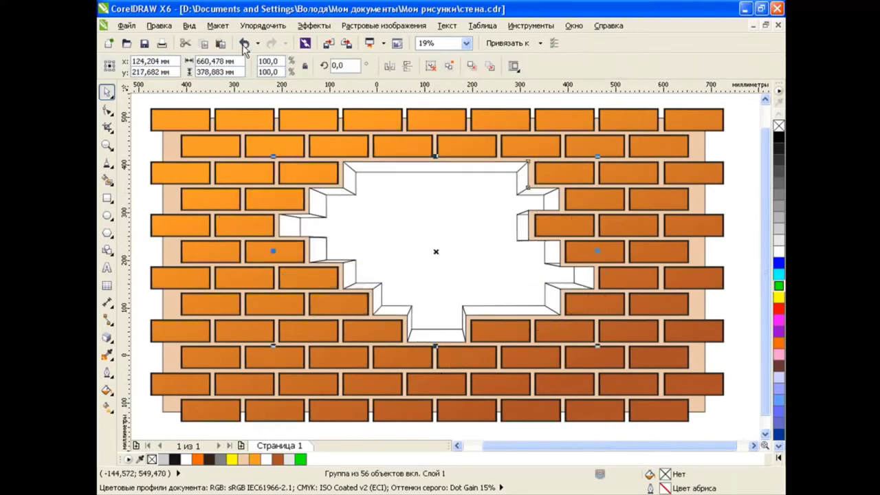
pyautogui.click(431, 67)
pyautogui.click(436, 186)
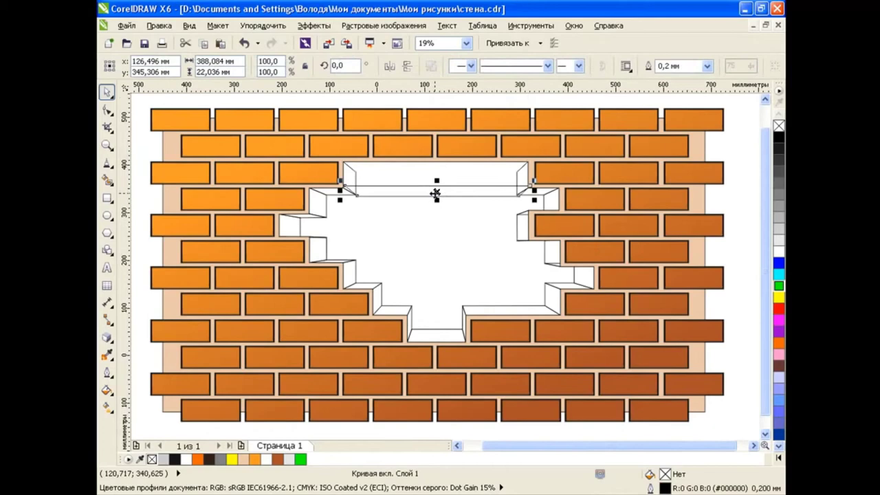
pyautogui.click(243, 43)
# Select the upward-facing ledge faces along the hole's bottom and left side.
pyautogui.click(243, 43)
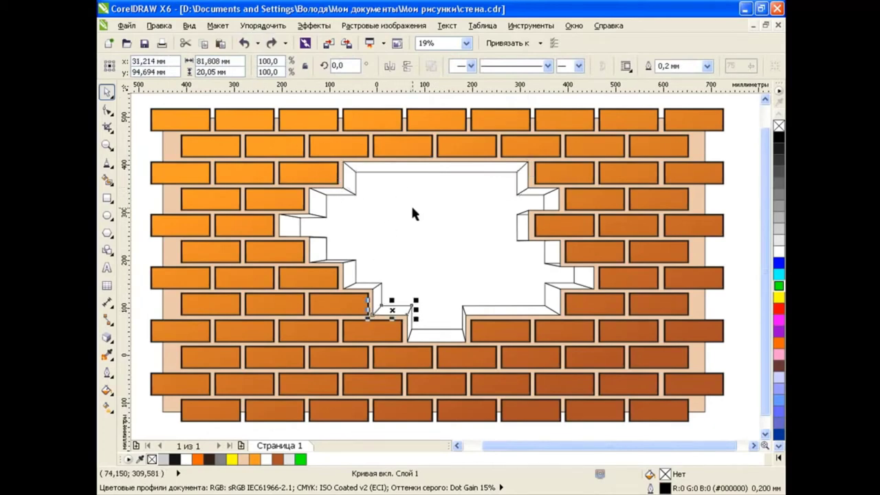
pyautogui.click(410, 204)
pyautogui.click(361, 203)
pyautogui.click(243, 43)
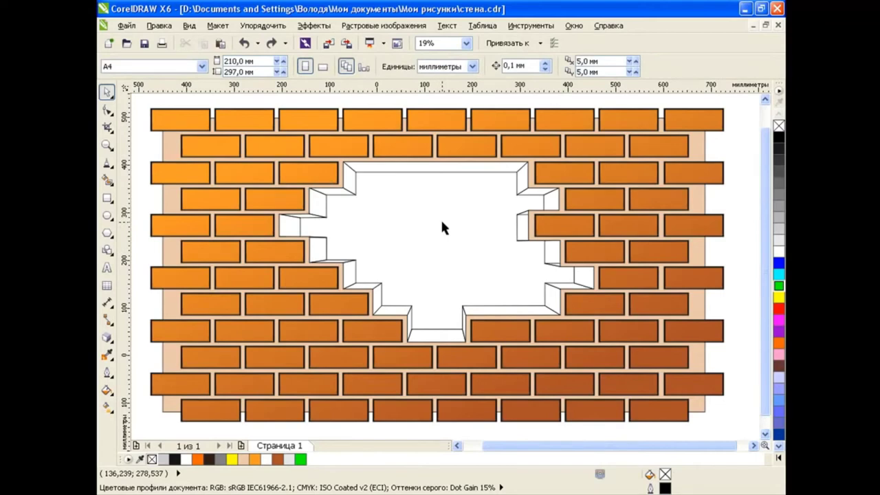
pyautogui.click(109, 392)
pyautogui.click(439, 237)
pyautogui.keyDown('shift'); pyautogui.click(499, 309); pyautogui.keyUp('shift')
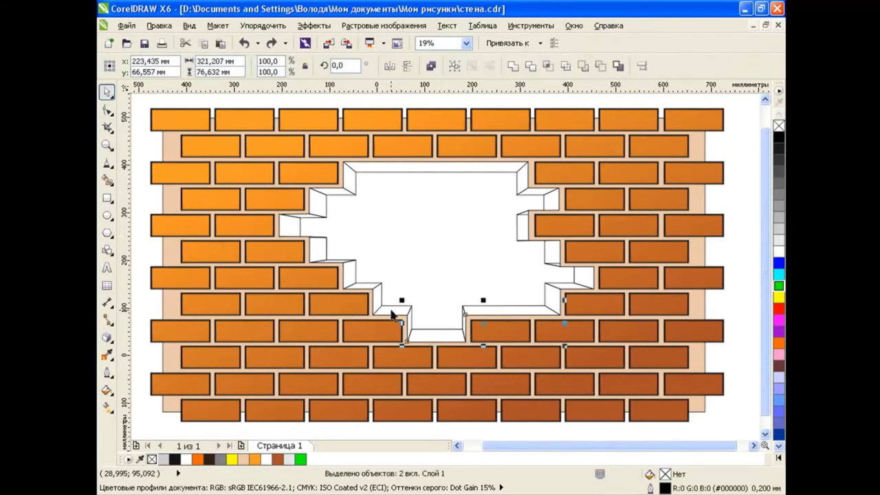
pyautogui.keyDown('shift'); pyautogui.click(362, 288); pyautogui.keyUp('shift')
pyautogui.keyDown('shift'); pyautogui.click(338, 265); pyautogui.keyUp('shift')
pyautogui.keyDown('shift'); pyautogui.click(307, 239); pyautogui.keyUp('shift')
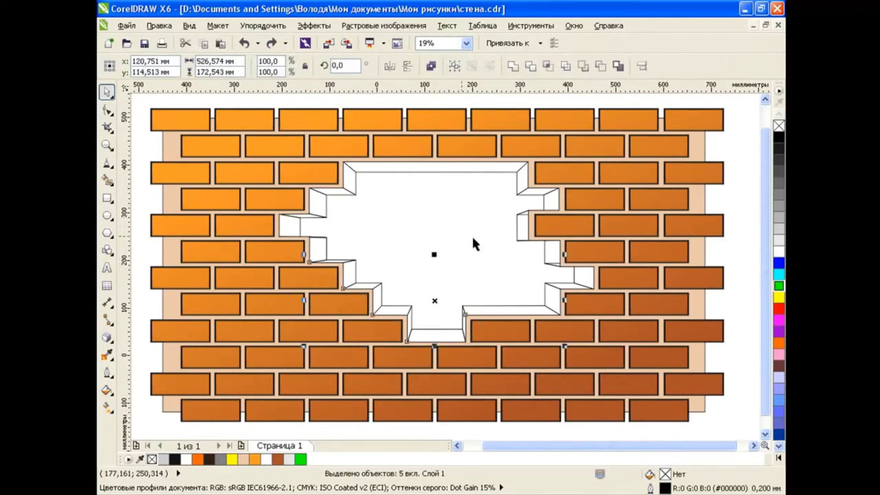
pyautogui.keyDown('shift'); pyautogui.click(562, 287); pyautogui.keyUp('shift')
# Give the selected ledges a uniform pale pink fill, RGB 255, 215, 210.
pyautogui.click(108, 390)
pyautogui.click(148, 387)
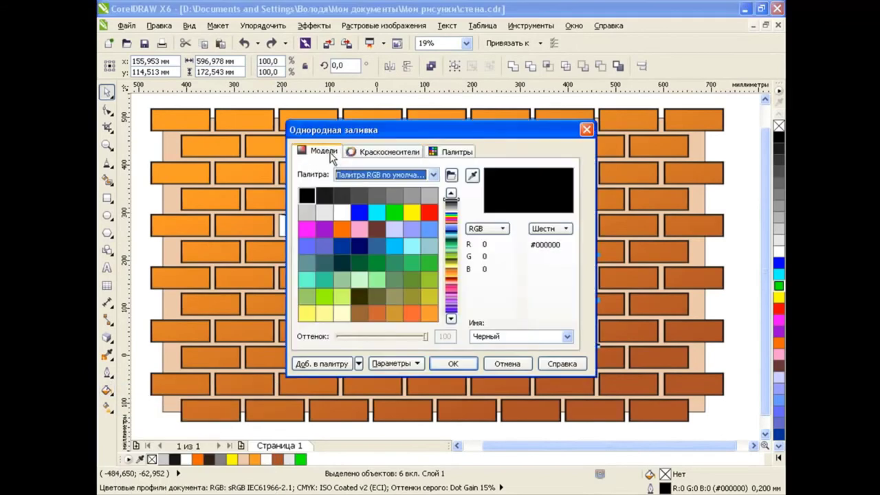
pyautogui.moveTo(495, 249); pyautogui.dragTo(480, 249)
pyautogui.write('255')
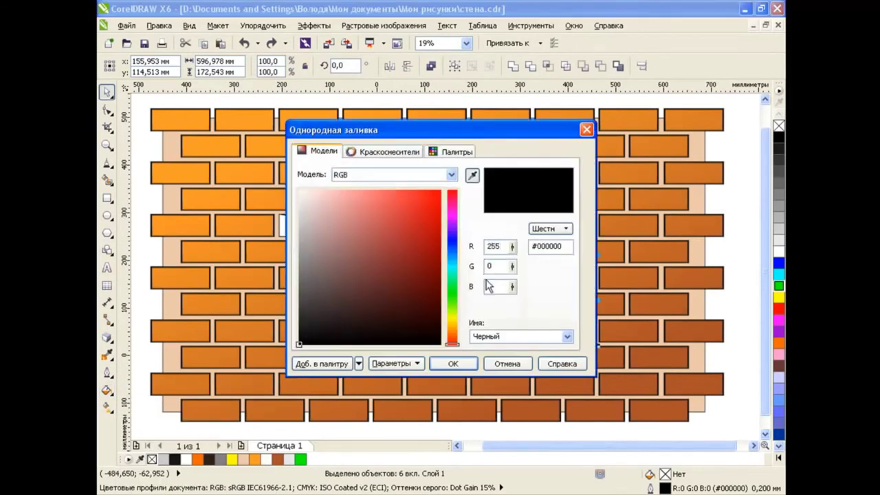
pyautogui.press('Tab')
pyautogui.write('2')
pyautogui.press('Tab')
pyautogui.write('1')
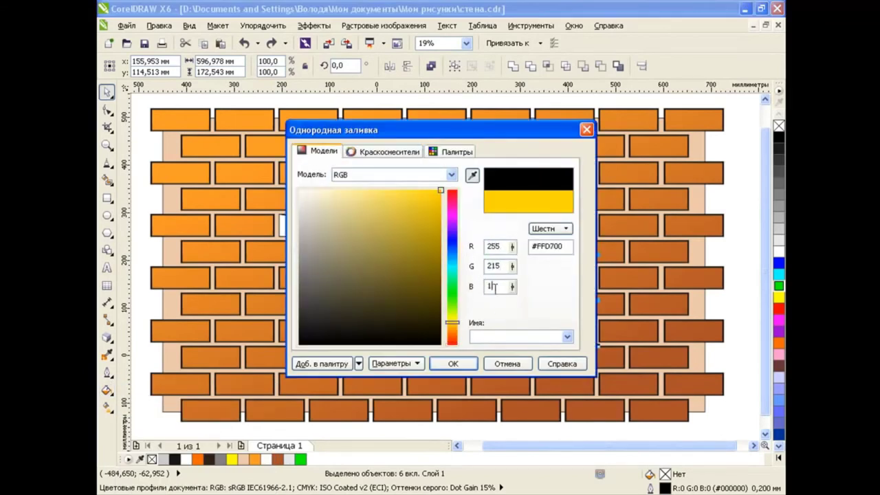
pyautogui.press('Tab')
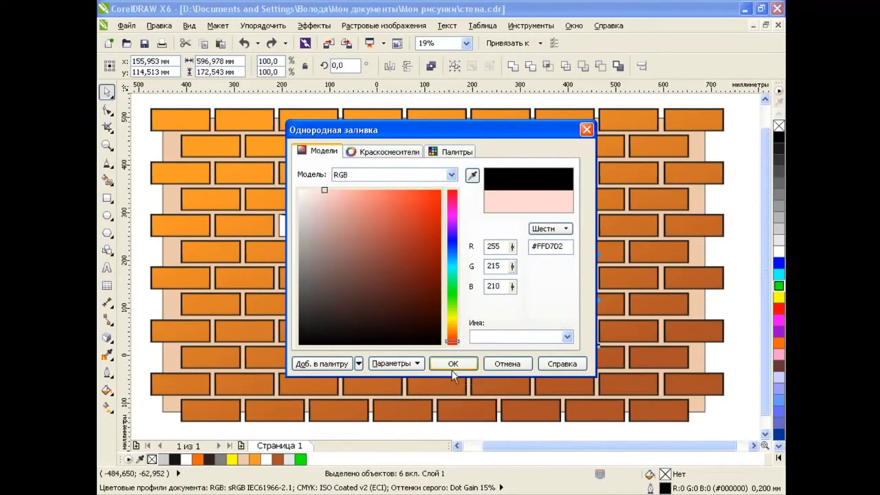
pyautogui.press('Return')
# Select the five side faces along the hole's right edge.
pyautogui.click(555, 298)
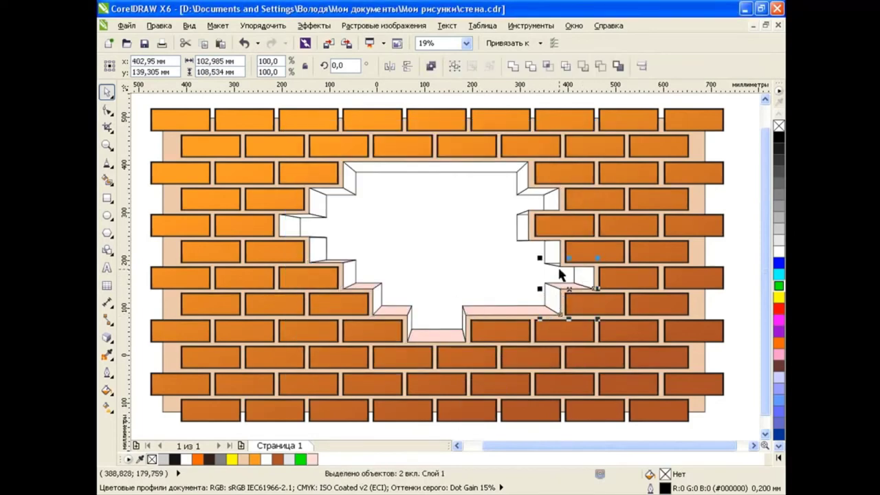
pyautogui.keyDown('shift'); pyautogui.click(560, 264); pyautogui.keyUp('shift')
pyautogui.keyDown('shift'); pyautogui.click(522, 232); pyautogui.keyUp('shift')
pyautogui.keyDown('shift'); pyautogui.click(552, 203); pyautogui.keyUp('shift')
pyautogui.keyDown('shift'); pyautogui.click(522, 183); pyautogui.keyUp('shift')
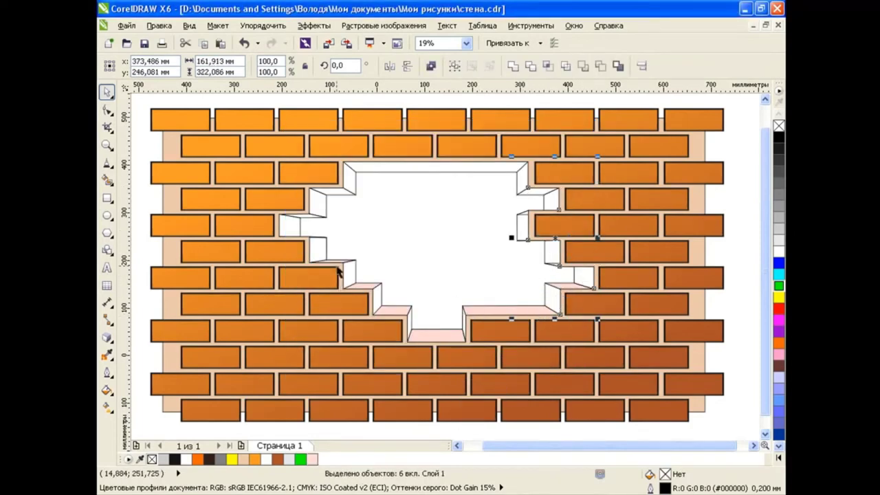
# Fill the selected side faces with uniform tan, RGB 185, 165, 145.
pyautogui.click(107, 390)
pyautogui.click(137, 391)
pyautogui.click(322, 152)
pyautogui.doubleClick(496, 248)
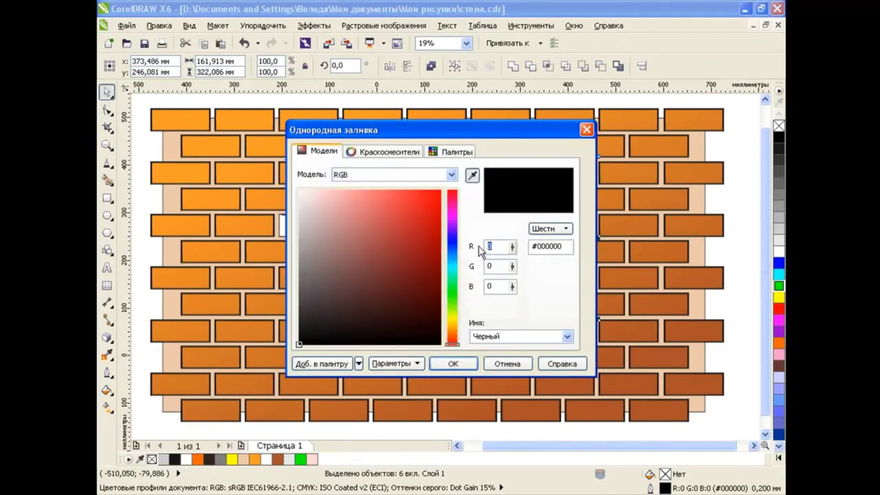
pyautogui.press('Tab')
pyautogui.write('165')
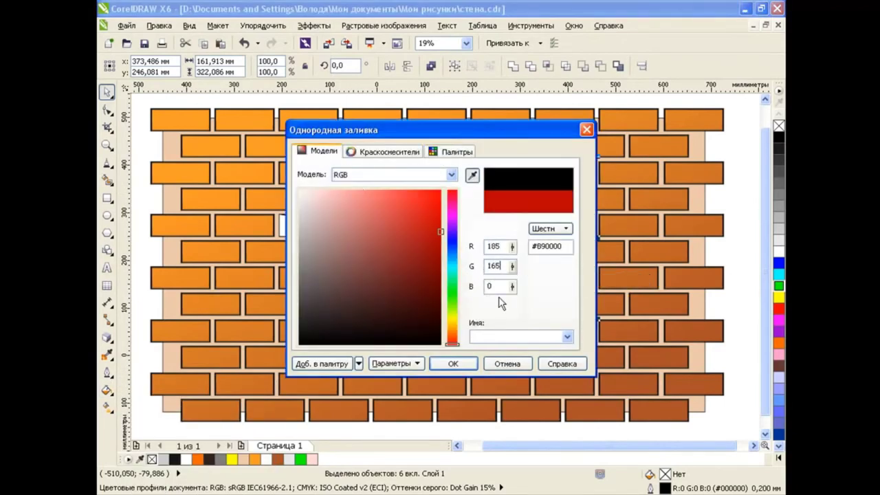
pyautogui.press('Tab')
pyautogui.write('1')
pyautogui.press('Tab')
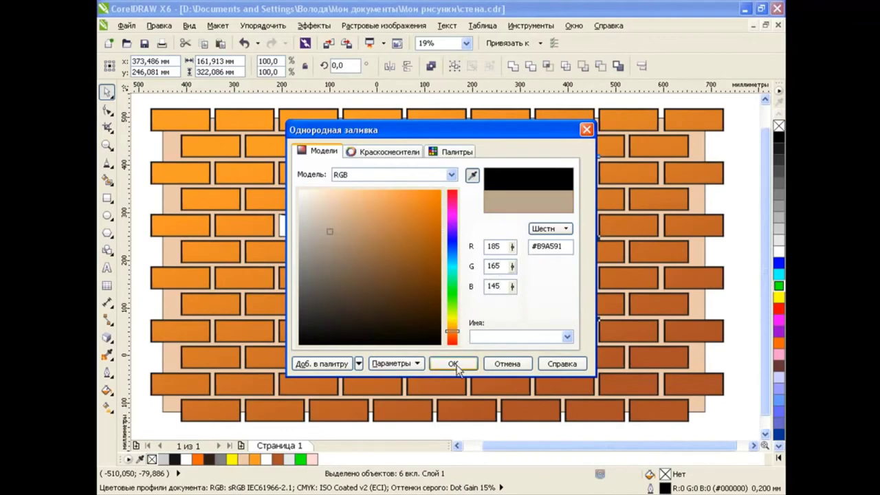
pyautogui.click(452, 363)
# Zoom in and out to inspect the tan side faces, then clear the selection.
pyautogui.scroll(1, 505, 283)
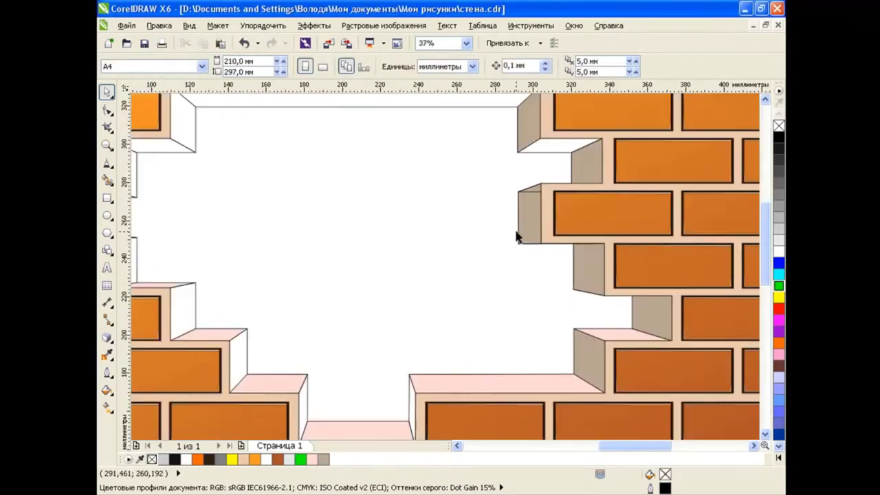
pyautogui.scroll(1, 534, 207)
pyautogui.click(534, 206)
pyautogui.scroll(-2, 534, 206)
pyautogui.scroll(2, 559, 170)
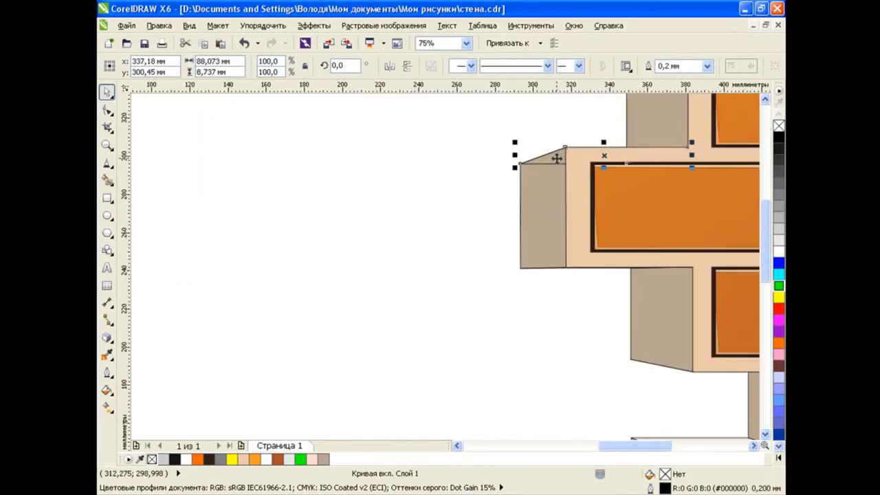
pyautogui.scroll(-1, 560, 170)
pyautogui.click(538, 229)
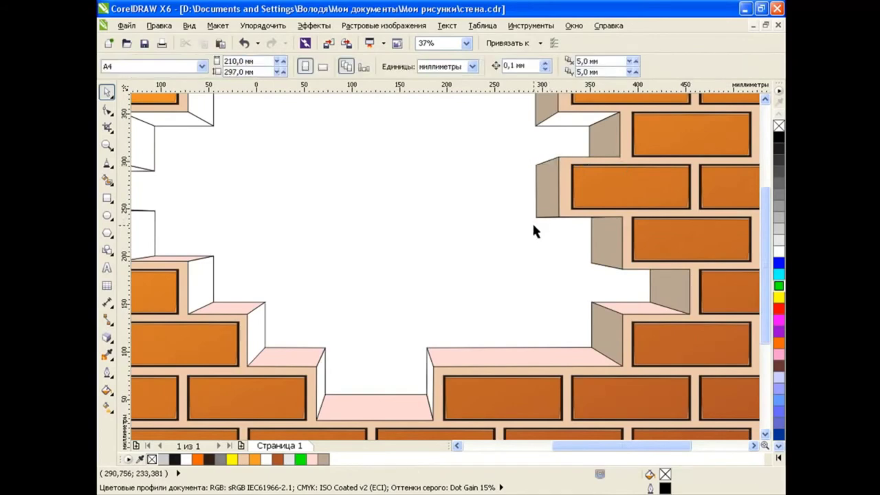
pyautogui.scroll(-2, 532, 222)
pyautogui.scroll(1, 377, 216)
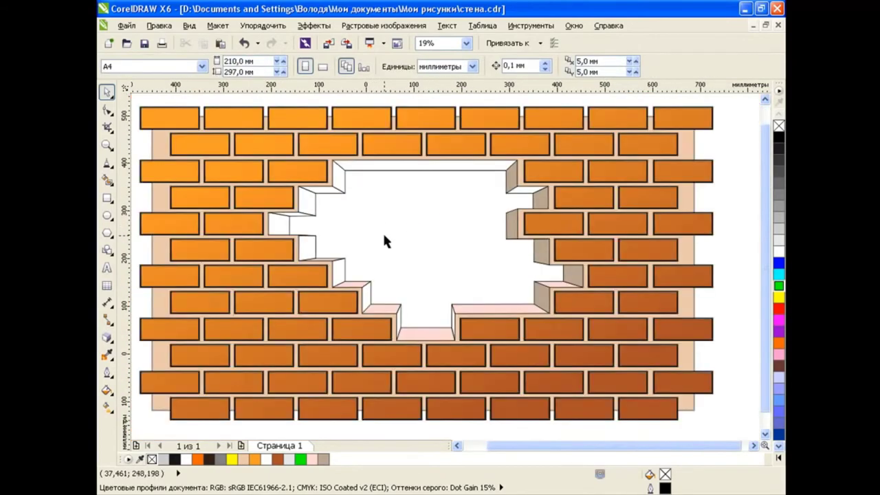
# Fill the hole's top overhang faces with brown RGB 140, 105, 75.
pyautogui.click(473, 167)
pyautogui.keyDown('shift'); pyautogui.click(532, 198); pyautogui.keyUp('shift')
pyautogui.keyDown('shift'); pyautogui.click(332, 192); pyautogui.keyUp('shift')
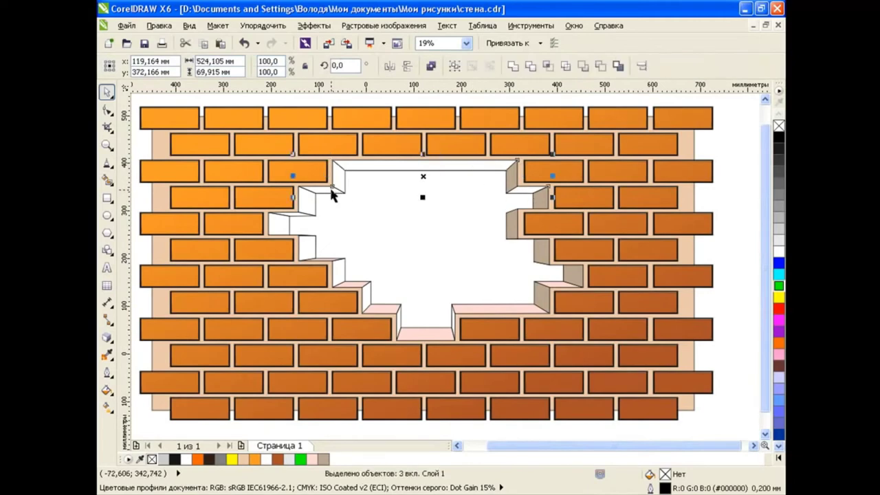
pyautogui.keyDown('shift'); pyautogui.click(293, 215); pyautogui.keyUp('shift')
pyautogui.click(107, 390)
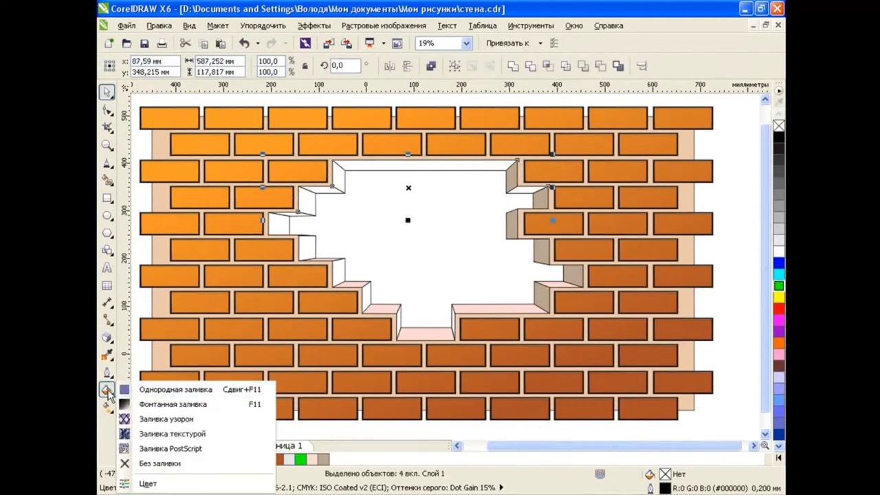
pyautogui.click(162, 390)
pyautogui.click(318, 150)
pyautogui.write('140')
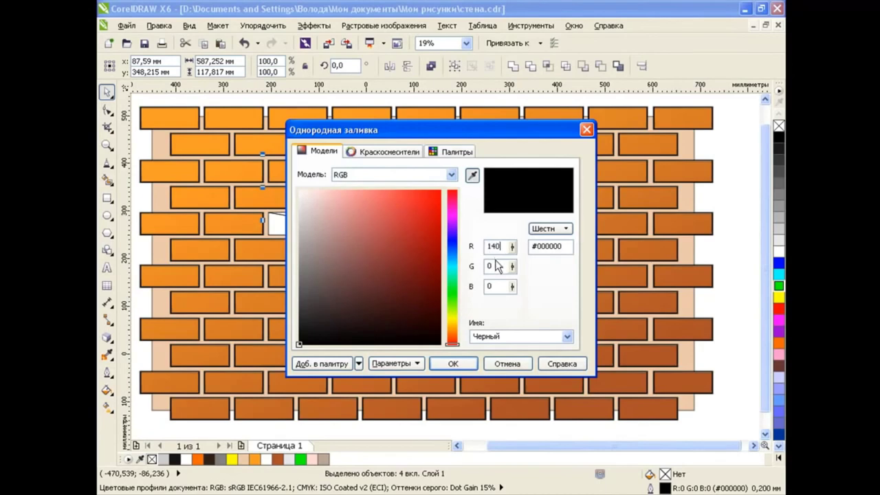
pyautogui.click(485, 268)
pyautogui.write('5')
pyautogui.click(481, 286)
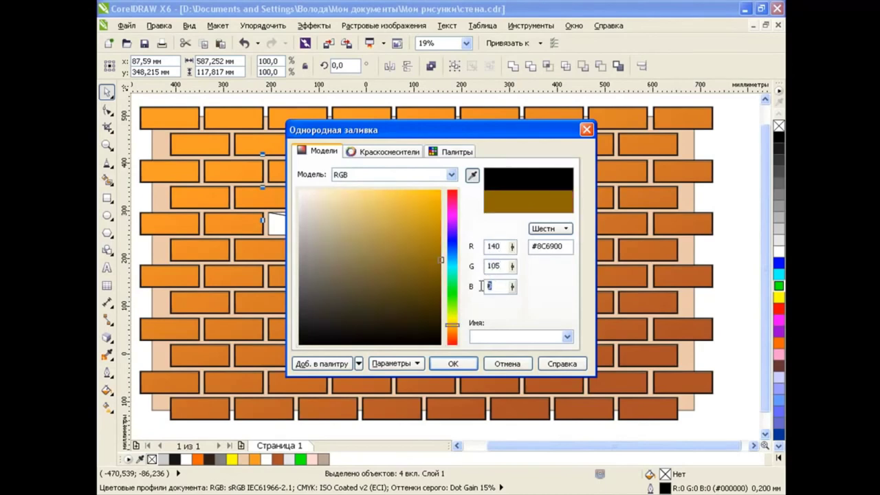
pyautogui.click(470, 366)
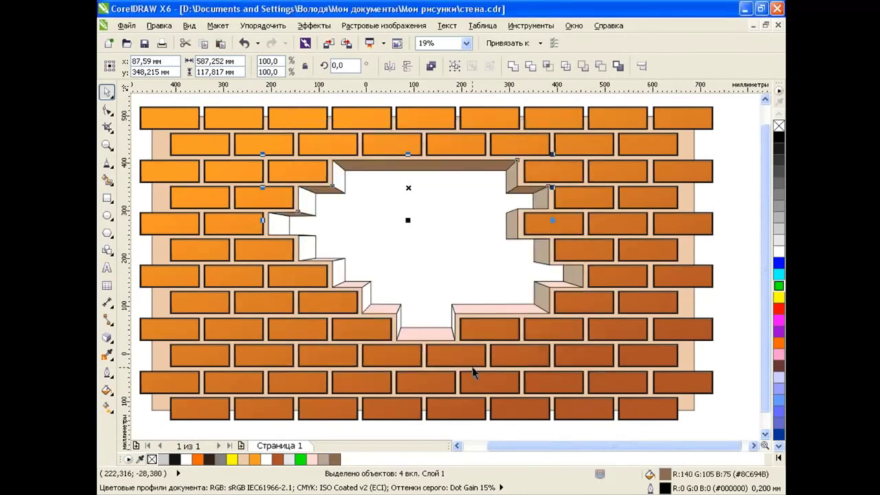
# Copy the tan fill from a right-side face onto the hole's left and bottom faces.
pyautogui.click(729, 244)
pyautogui.click(340, 182)
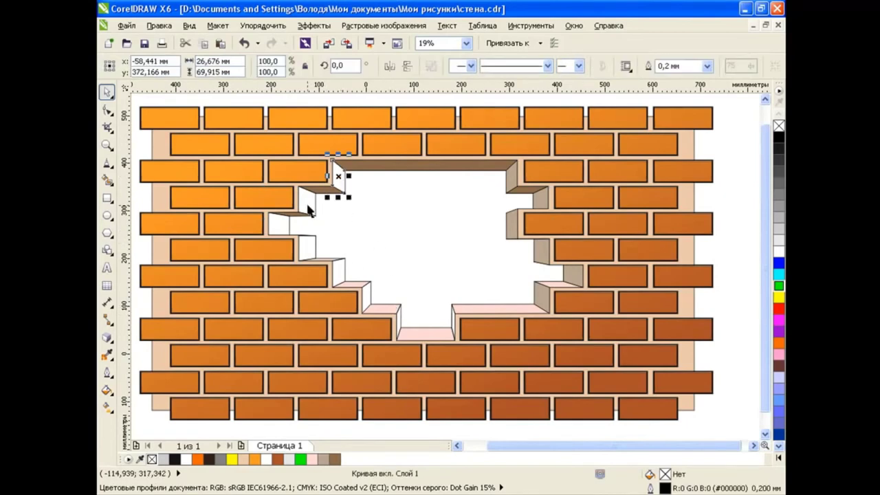
pyautogui.keyDown('shift'); pyautogui.click(281, 225); pyautogui.keyUp('shift')
pyautogui.keyDown('shift'); pyautogui.click(307, 249); pyautogui.keyUp('shift')
pyautogui.keyDown('shift'); pyautogui.click(343, 275); pyautogui.keyUp('shift')
pyautogui.keyDown('shift'); pyautogui.click(372, 301); pyautogui.keyUp('shift')
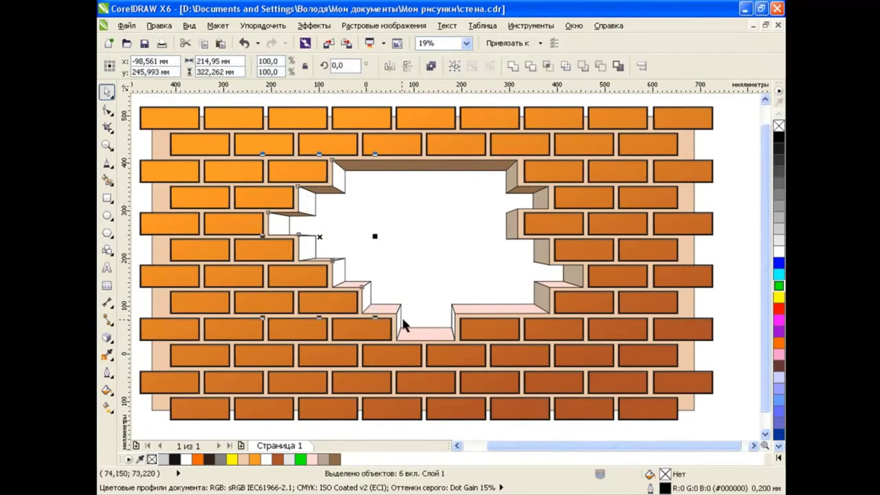
pyautogui.keyDown('shift'); pyautogui.click(402, 322); pyautogui.keyUp('shift')
pyautogui.keyDown('shift'); pyautogui.click(437, 333); pyautogui.keyUp('shift')
pyautogui.keyDown('shift'); pyautogui.click(453, 329); pyautogui.keyUp('shift')
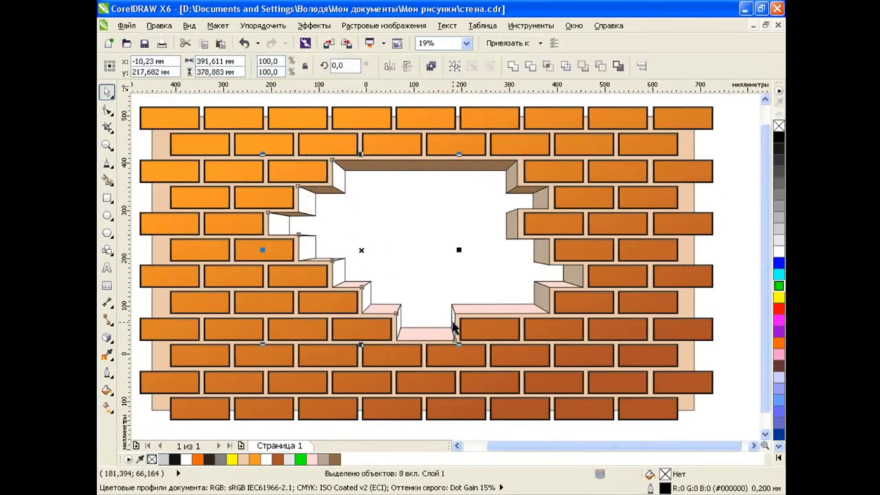
pyautogui.click(159, 26)
pyautogui.click(196, 128)
pyautogui.click(470, 277)
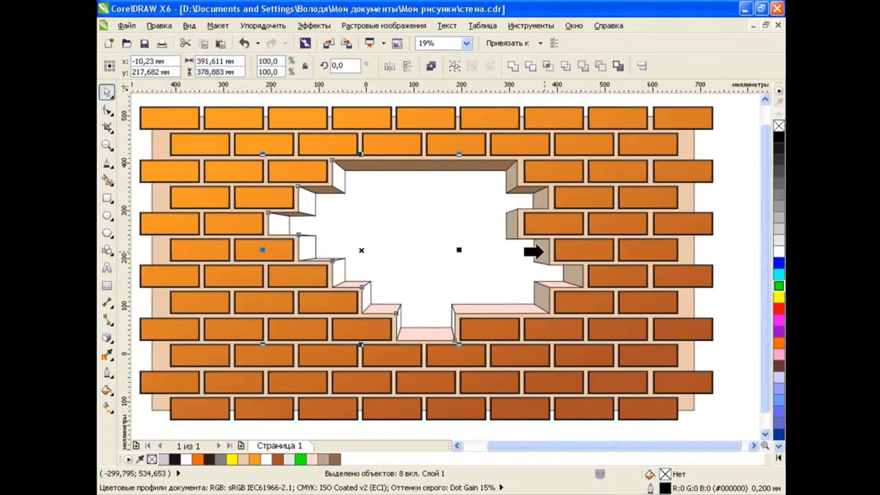
pyautogui.click(537, 253)
# Deselect the wall objects and switch to the Rectangle tool.
pyautogui.click(736, 247)
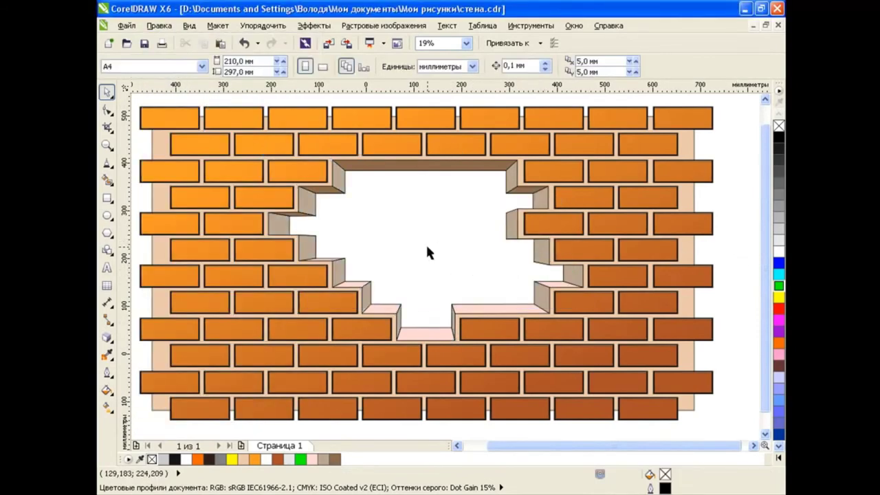
pyautogui.scroll(1, 425, 243)
pyautogui.click(107, 197)
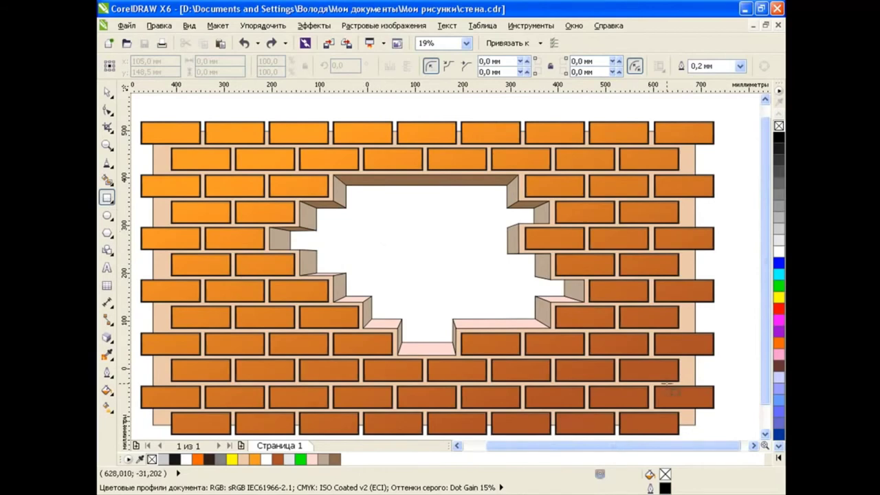
# Draw a rectangle, convert it to curves, and skew its right edge into a parallelogram.
pyautogui.hscroll(10, 415, 238)
pyautogui.moveTo(342, 186); pyautogui.dragTo(587, 260)
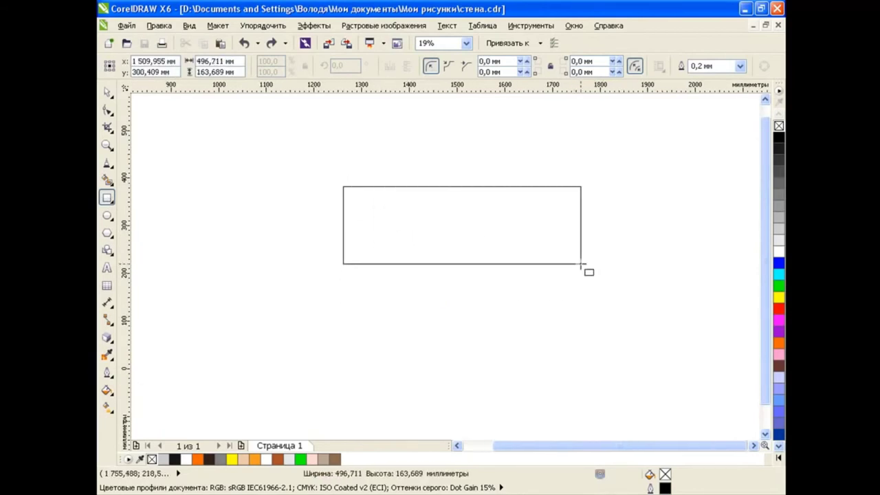
pyautogui.click(763, 66)
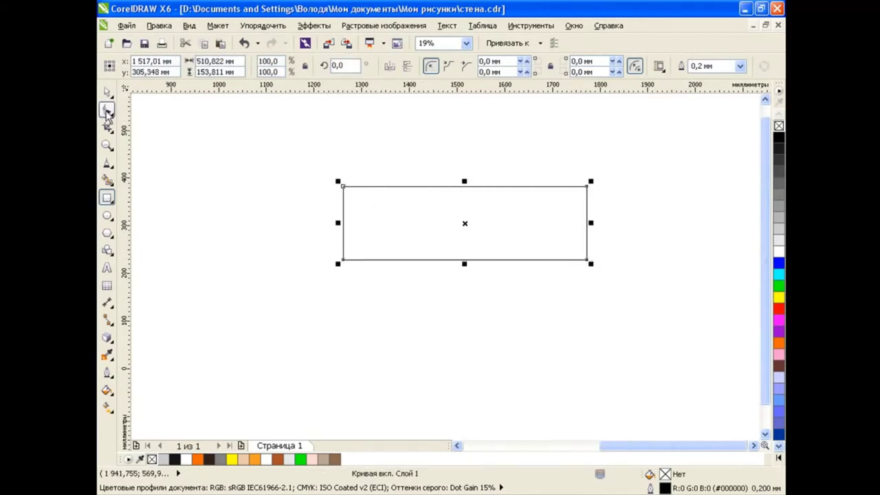
pyautogui.click(107, 110)
pyautogui.moveTo(592, 209); pyautogui.dragTo(534, 255)
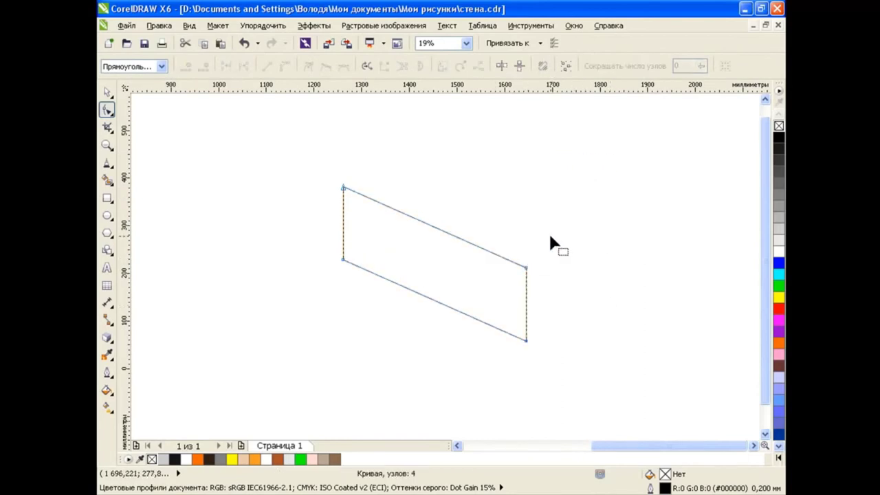
pyautogui.moveTo(430, 252); pyautogui.dragTo(424, 273)
pyautogui.click(584, 249)
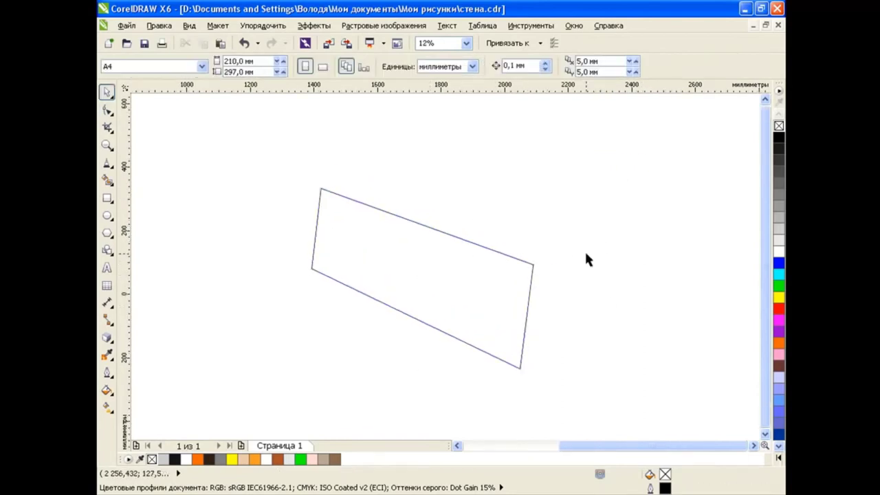
# Extrude the parallelogram into a 3D box, adjusting its vanishing point and depth.
pyautogui.click(108, 339)
pyautogui.click(162, 415)
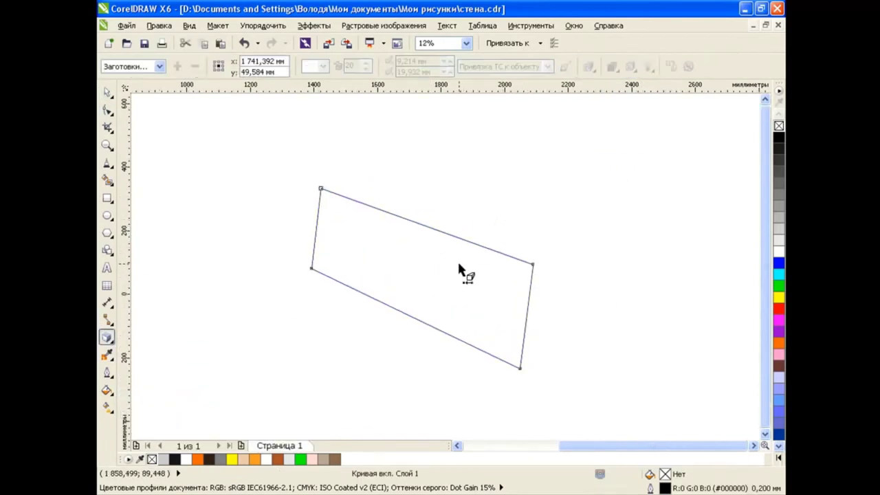
pyautogui.moveTo(457, 260); pyautogui.dragTo(526, 184)
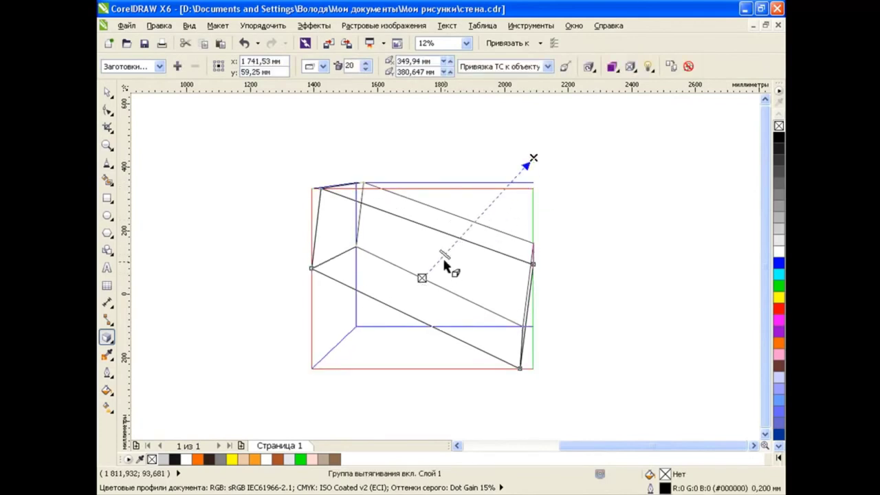
pyautogui.moveTo(443, 259); pyautogui.dragTo(458, 236)
pyautogui.click(538, 167)
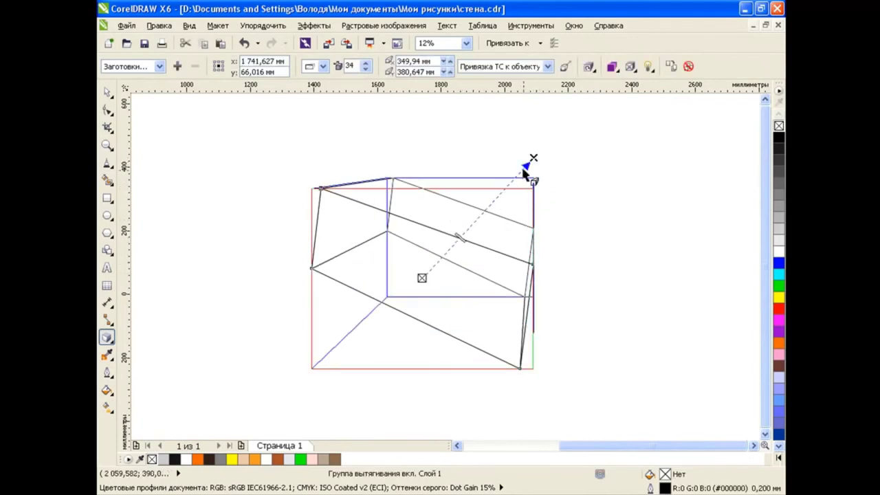
pyautogui.moveTo(531, 164); pyautogui.dragTo(612, 252)
pyautogui.moveTo(618, 242)
pyautogui.mouseDown()
pyautogui.moveTo(626, 207)
pyautogui.moveTo(670, 227)
pyautogui.mouseUp()
pyautogui.moveTo(504, 268); pyautogui.dragTo(450, 270)
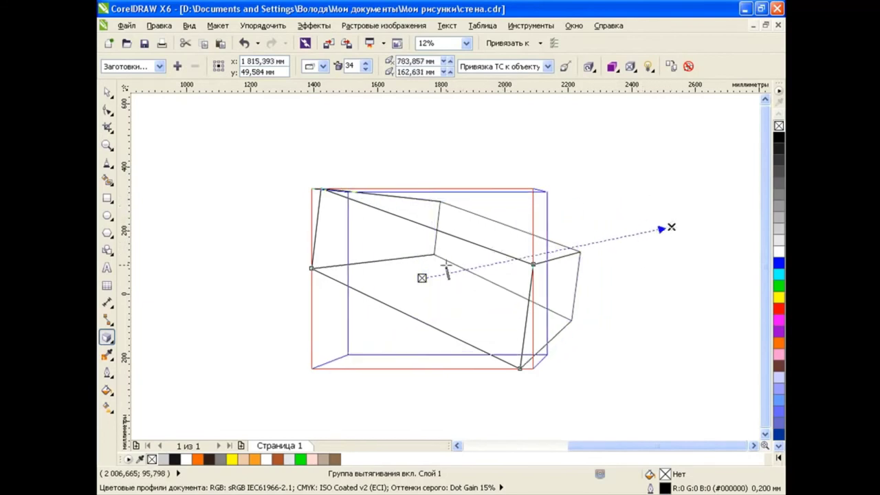
pyautogui.write('10')
# Change the extrusion to the parallel type and adjust its direction and depth.
pyautogui.click(322, 66)
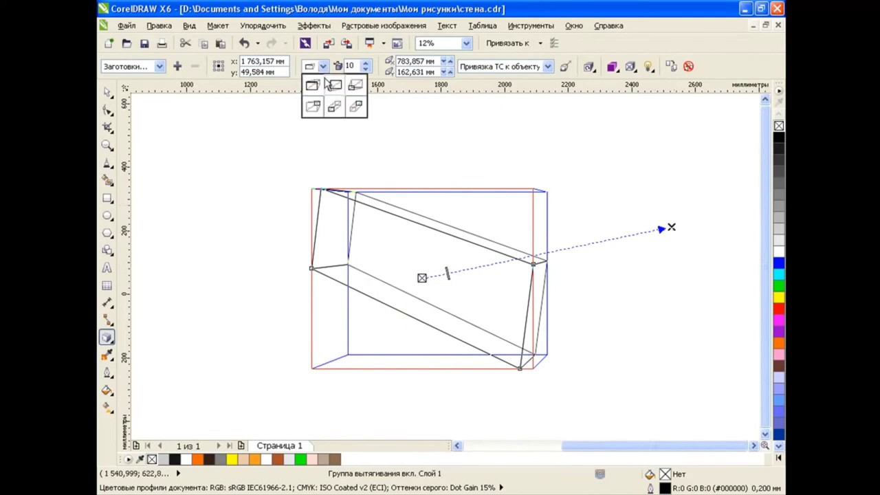
pyautogui.click(313, 110)
pyautogui.moveTo(670, 228); pyautogui.dragTo(498, 271)
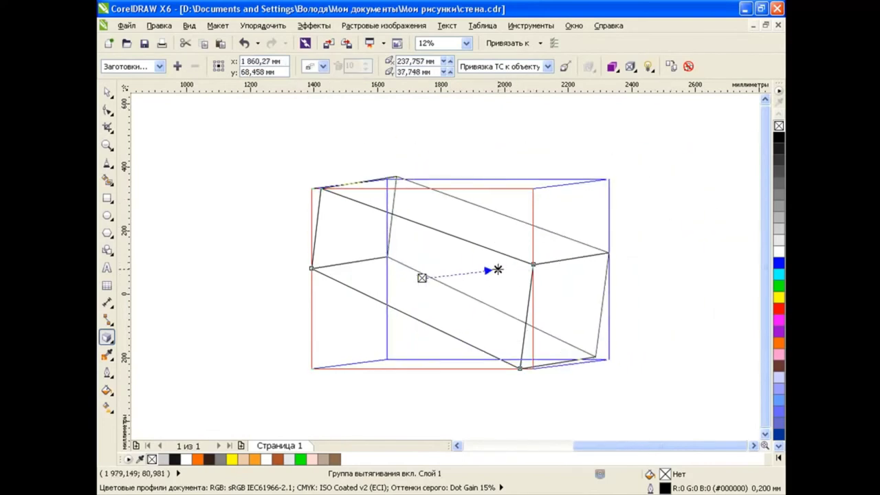
pyautogui.click(670, 174)
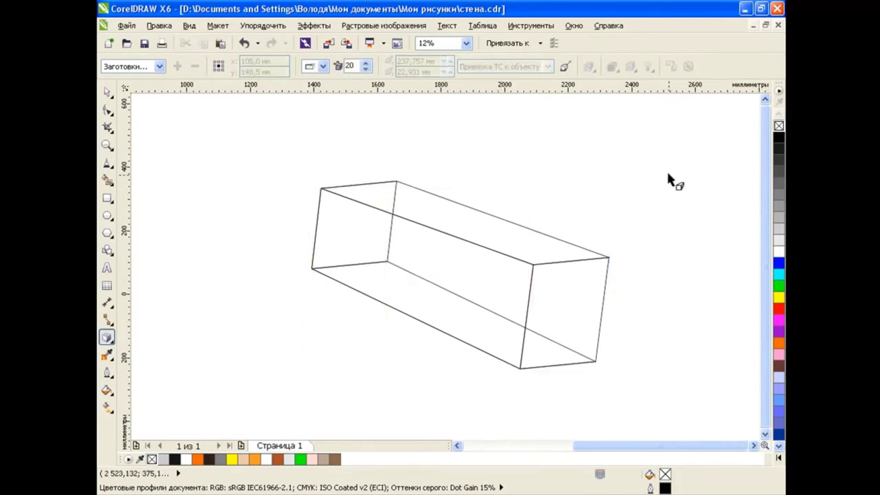
# Break the extruded box apart into separate face shapes and select the hidden back face.
pyautogui.click(106, 91)
pyautogui.click(406, 209)
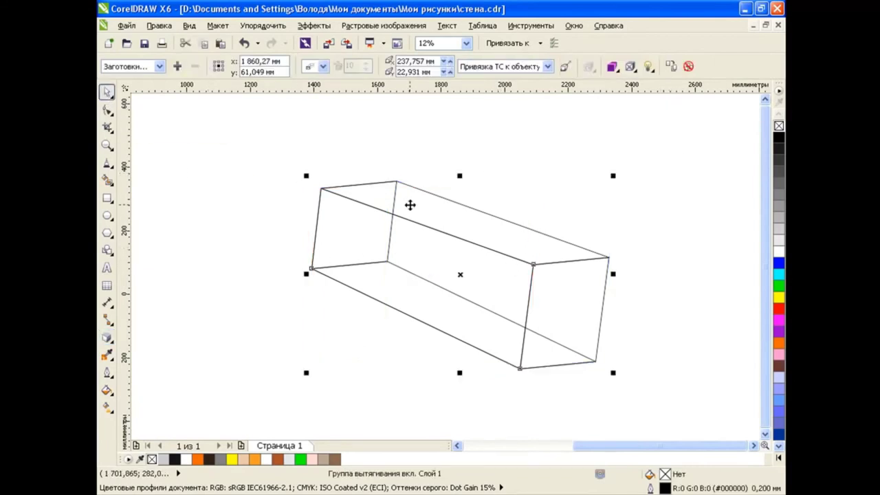
pyautogui.click(262, 26)
pyautogui.click(307, 177)
pyautogui.moveTo(333, 248); pyautogui.dragTo(279, 244)
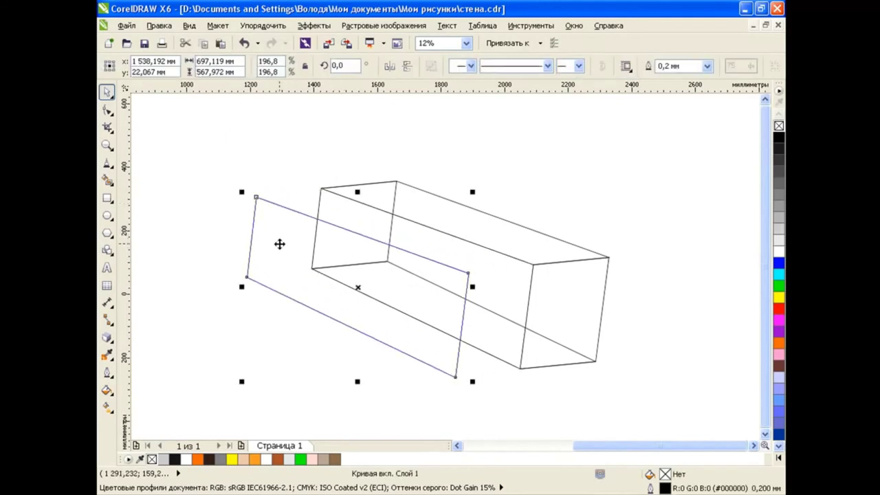
pyautogui.click(310, 192)
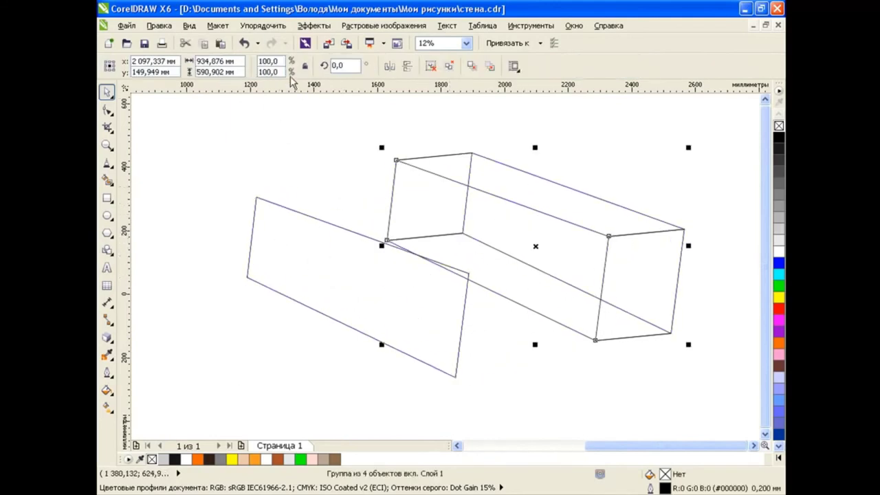
pyautogui.hotkey('ctrl', 'z')
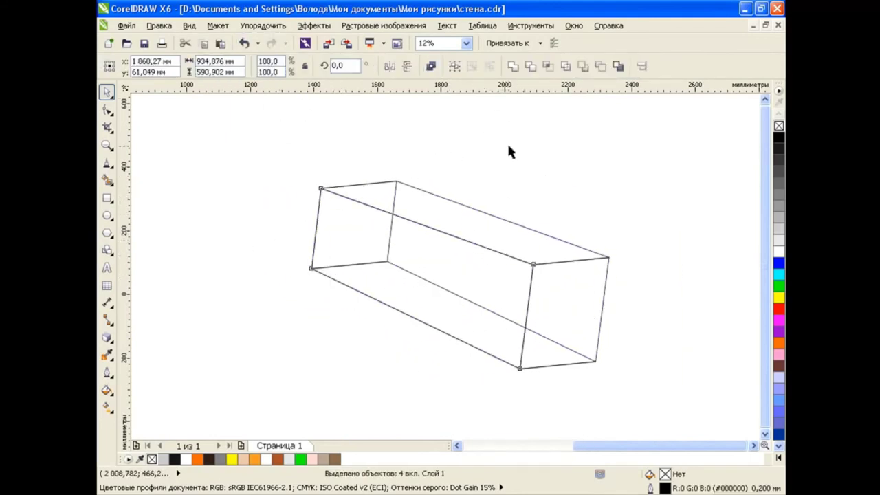
pyautogui.click(477, 230)
pyautogui.click(536, 168)
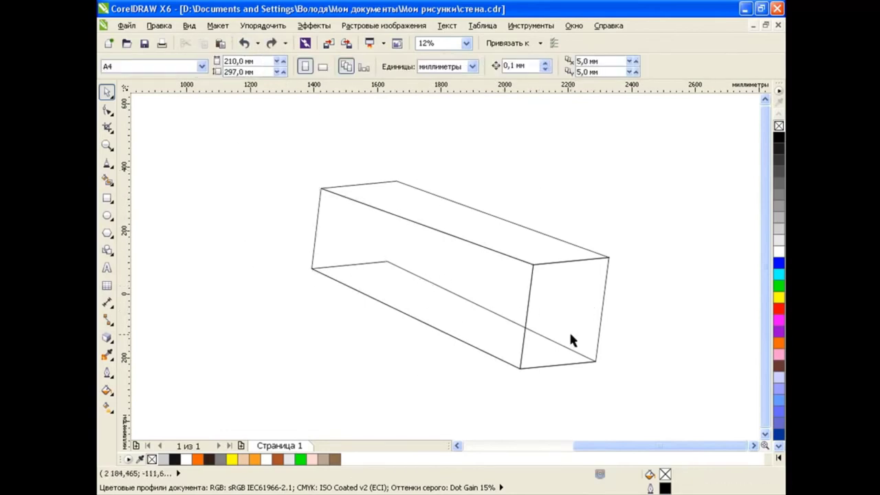
pyautogui.click(575, 351)
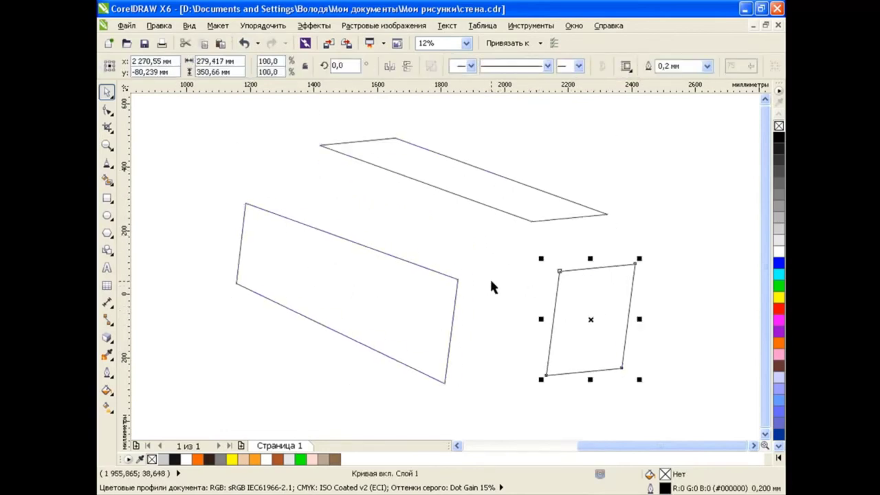
# Pull the top and end faces' corner nodes slightly inward with the Shape tool.
pyautogui.click(428, 218)
pyautogui.press('F10')
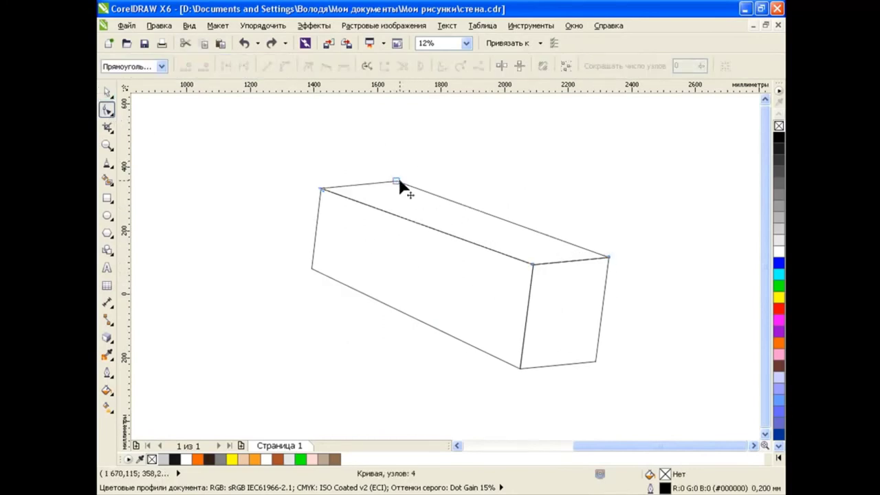
pyautogui.moveTo(396, 181); pyautogui.dragTo(397, 187)
pyautogui.moveTo(608, 258); pyautogui.dragTo(602, 255)
pyautogui.moveTo(595, 360); pyautogui.dragTo(584, 357)
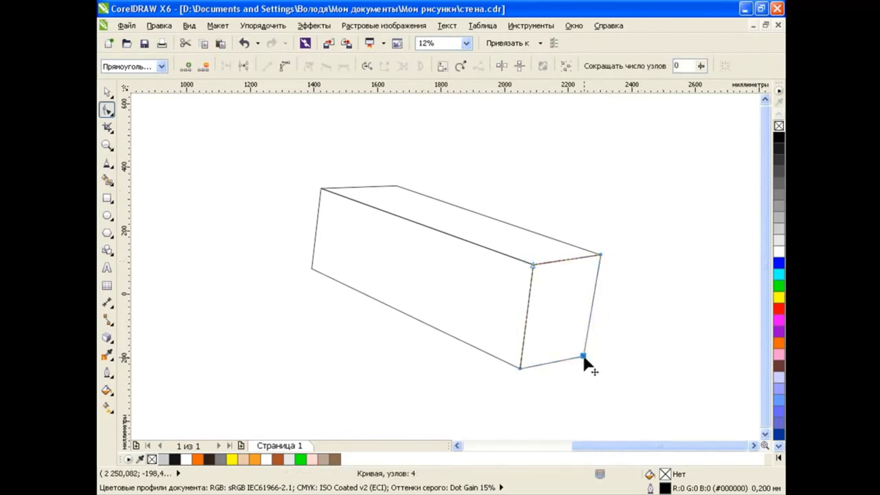
pyautogui.press('space')
pyautogui.click(296, 311)
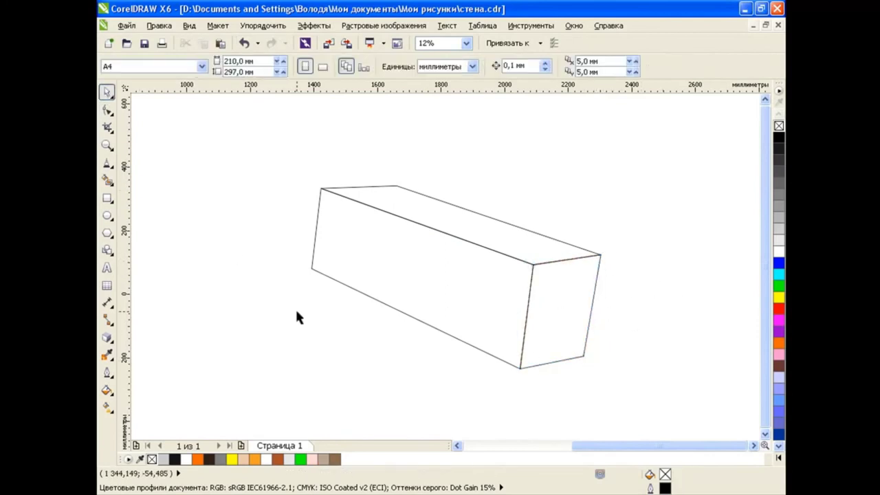
# Give the brick's front face an orange linear gradient.
pyautogui.hotkey('ctrl', 'a')
pyautogui.click(106, 407)
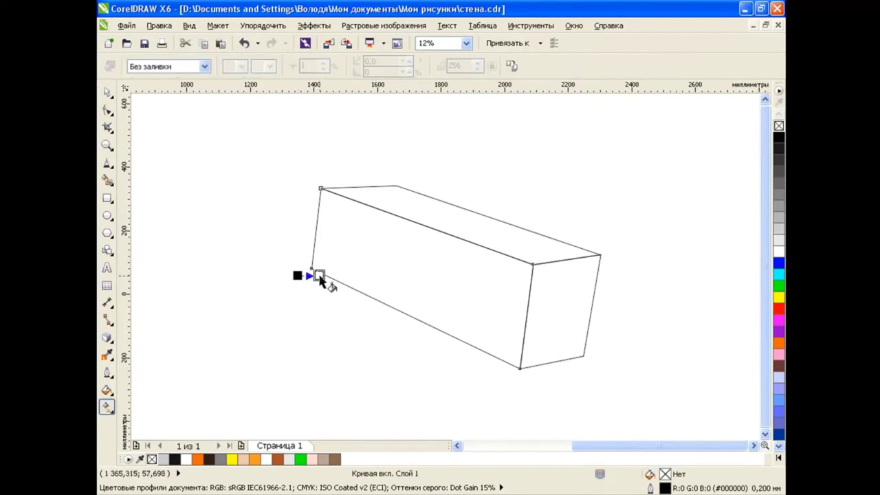
pyautogui.moveTo(319, 278); pyautogui.dragTo(543, 261)
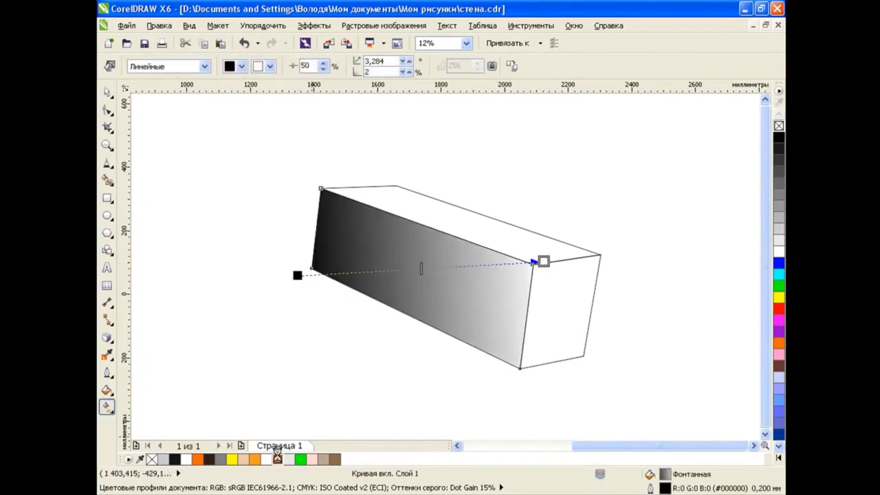
pyautogui.click(277, 459)
pyautogui.click(297, 275)
pyautogui.click(255, 459)
pyautogui.click(470, 227)
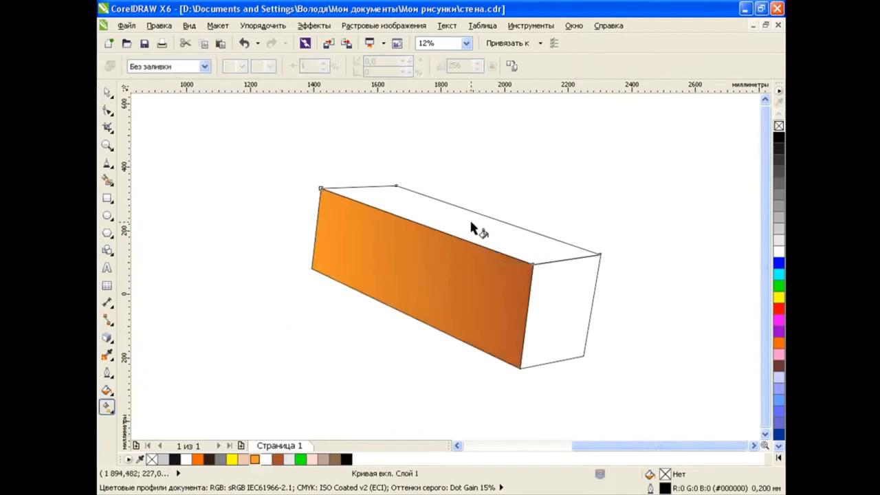
# Give the top face a brown-to-orange linear gradient.
pyautogui.moveTo(355, 190); pyautogui.dragTo(599, 253)
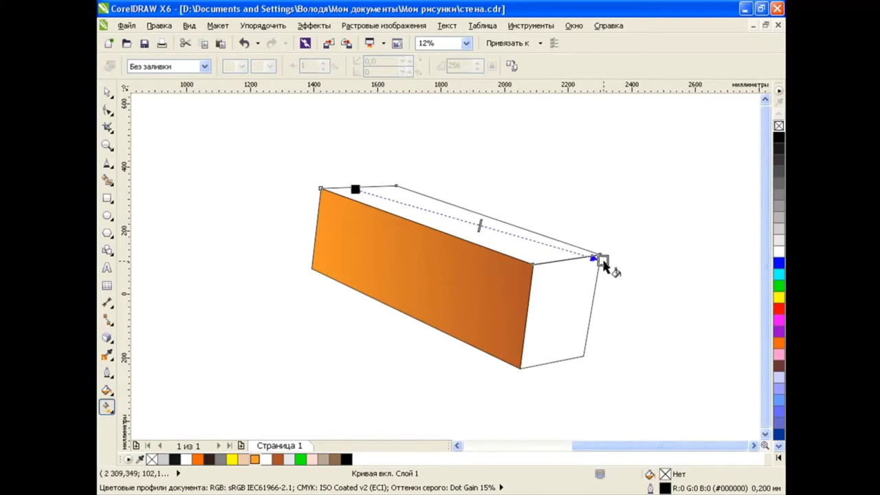
pyautogui.click(255, 459)
pyautogui.moveTo(355, 189); pyautogui.dragTo(331, 182)
pyautogui.click(277, 459)
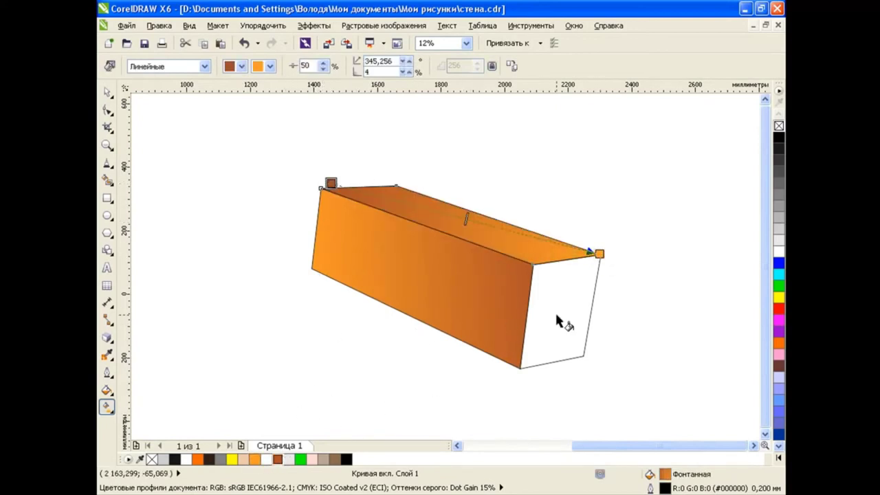
# Give the end face a brown-to-orange linear gradient, then select all three faces.
pyautogui.moveTo(536, 264); pyautogui.dragTo(619, 411)
pyautogui.click(277, 460)
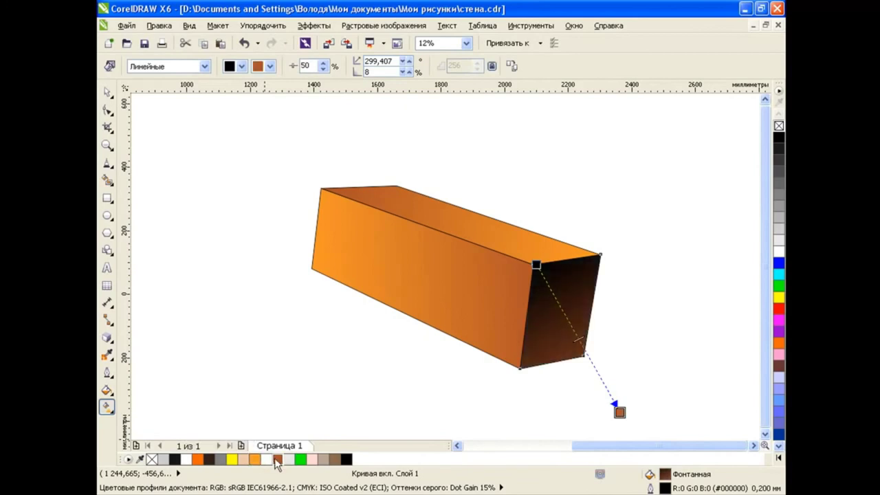
pyautogui.click(255, 459)
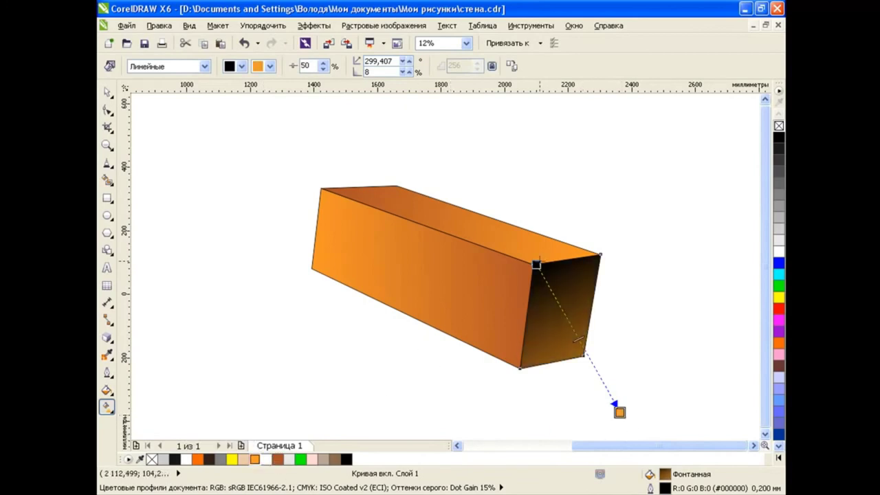
pyautogui.click(277, 459)
pyautogui.moveTo(618, 411); pyautogui.dragTo(609, 401)
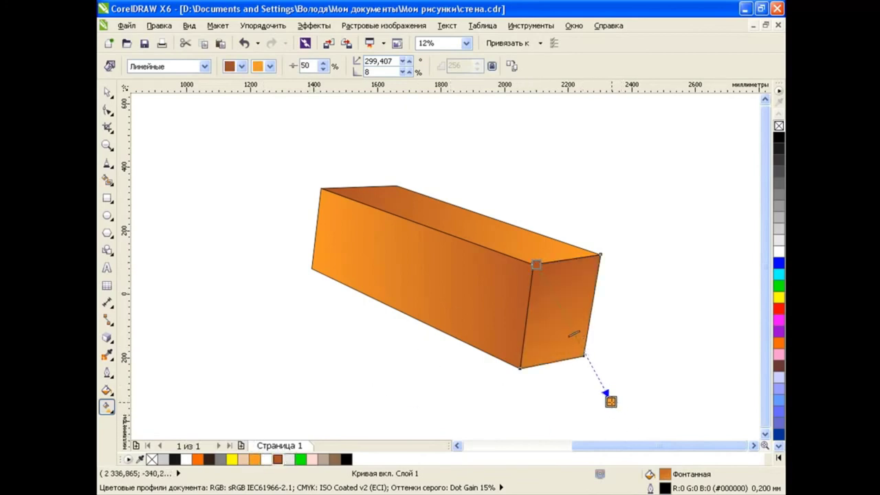
pyautogui.press('space')
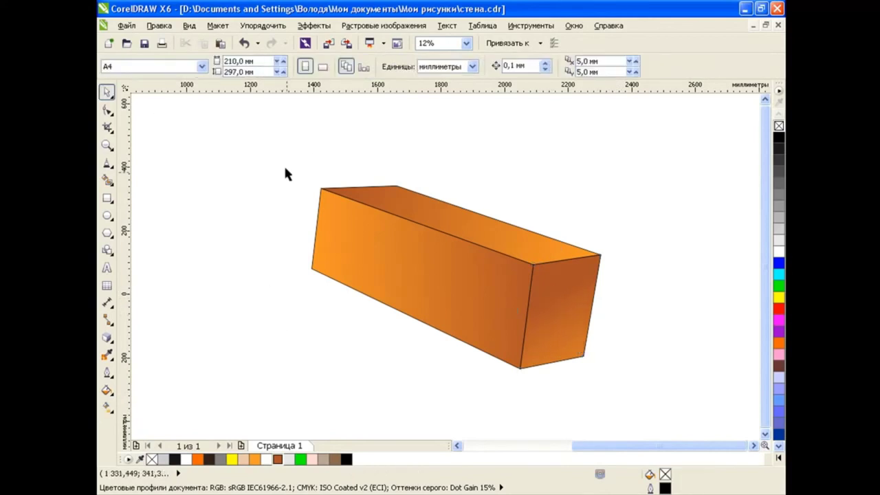
pyautogui.moveTo(287, 172); pyautogui.dragTo(653, 409)
# Group the three faces into one brick, then sketch and delete a test freehand line.
pyautogui.click(454, 65)
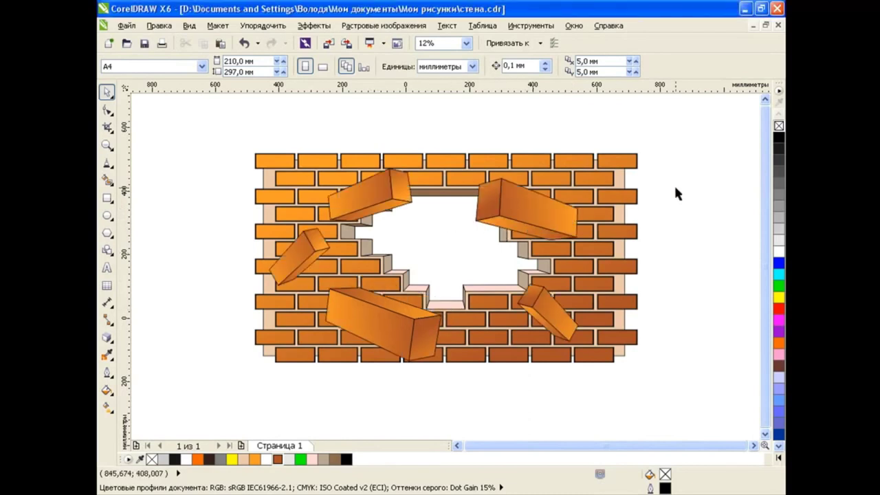
pyautogui.click(106, 162)
pyautogui.click(147, 163)
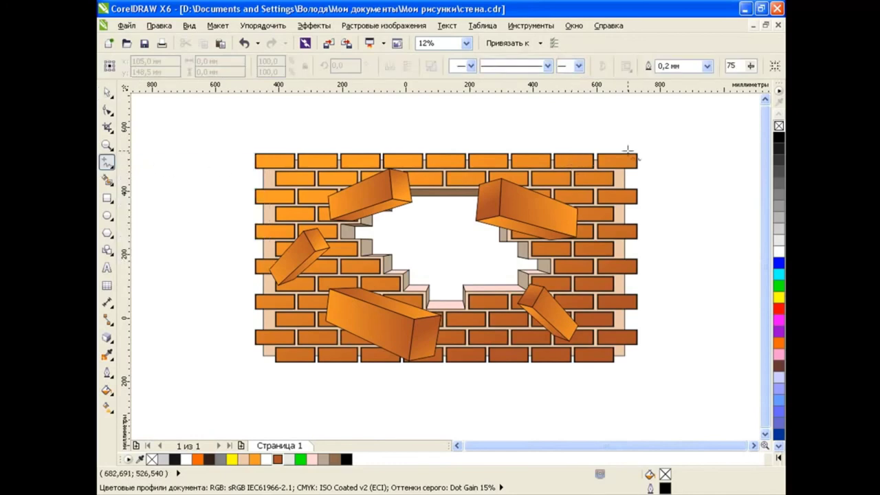
pyautogui.moveTo(608, 155); pyautogui.dragTo(650, 371)
pyautogui.press('Delete')
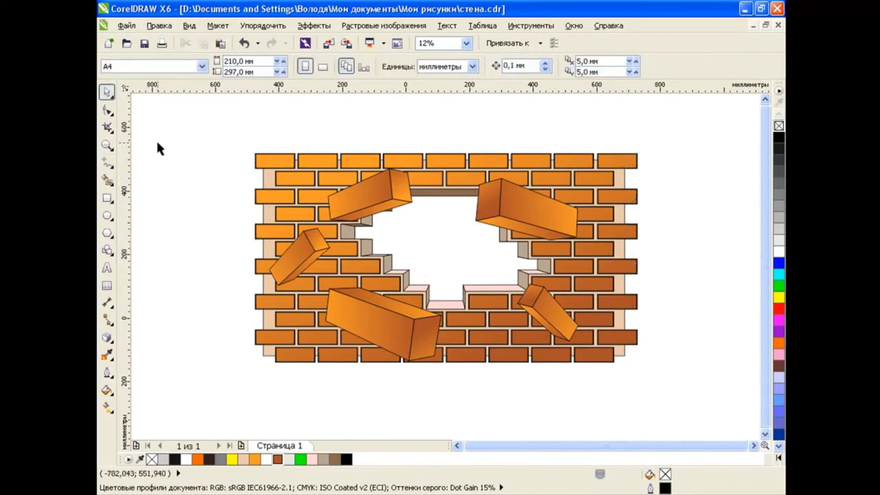
# Draw a roughly 1060 × 550 mm rectangle frame over the inner wall.
pyautogui.press('space')
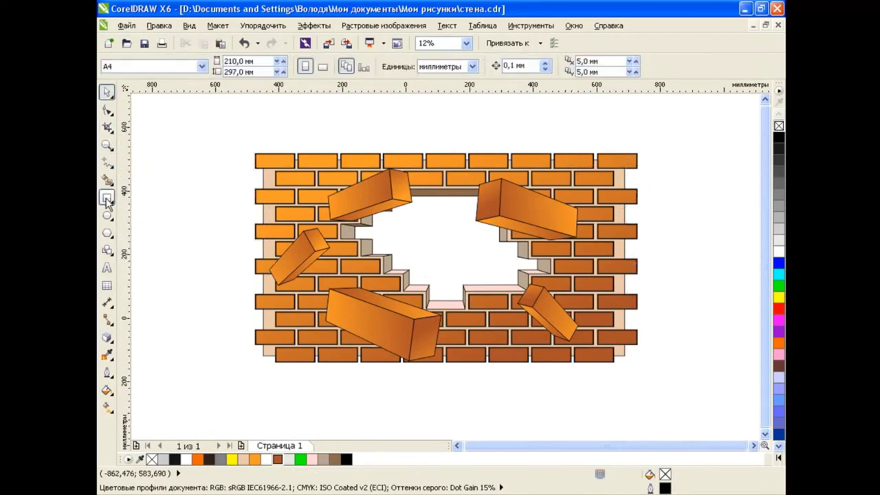
pyautogui.click(107, 198)
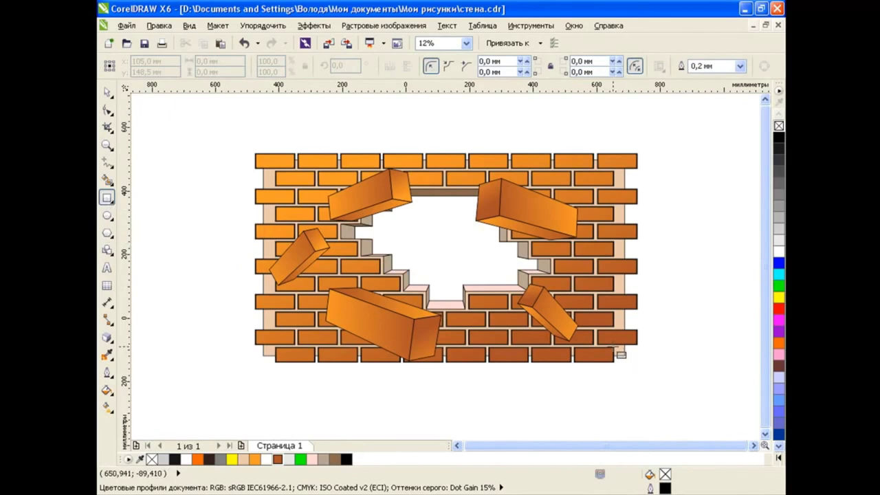
pyautogui.moveTo(615, 351); pyautogui.dragTo(277, 172)
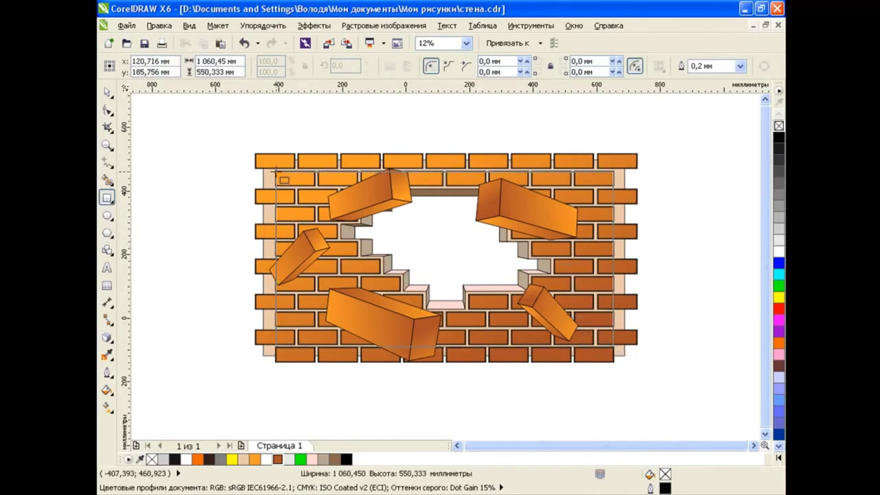
# Move the frame and flying bricks aside, then group the wall's 216 objects.
pyautogui.click(107, 92)
pyautogui.click(180, 150)
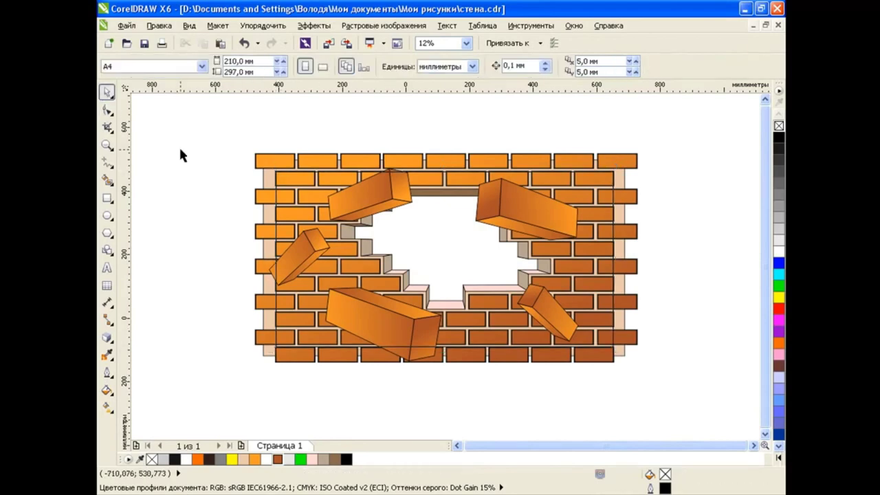
pyautogui.scroll(-2, 529, 304)
pyautogui.moveTo(559, 212); pyautogui.dragTo(674, 118)
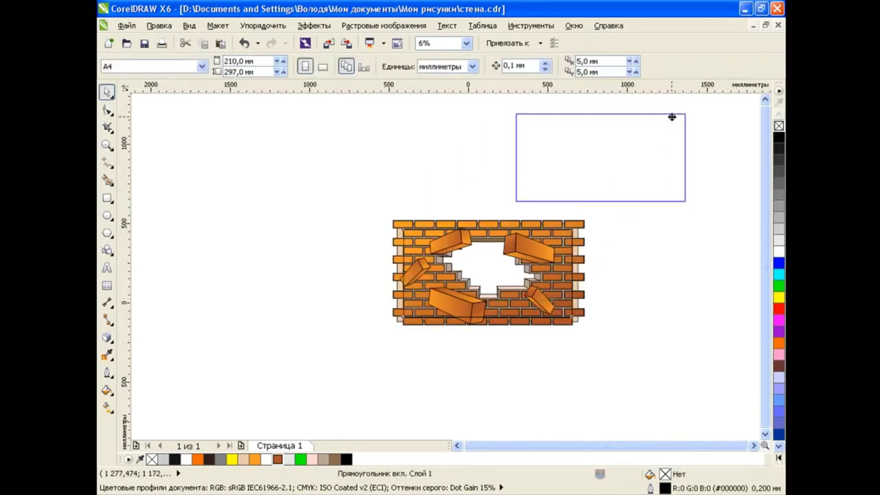
pyautogui.moveTo(534, 253); pyautogui.dragTo(326, 156)
pyautogui.moveTo(376, 194); pyautogui.dragTo(632, 345)
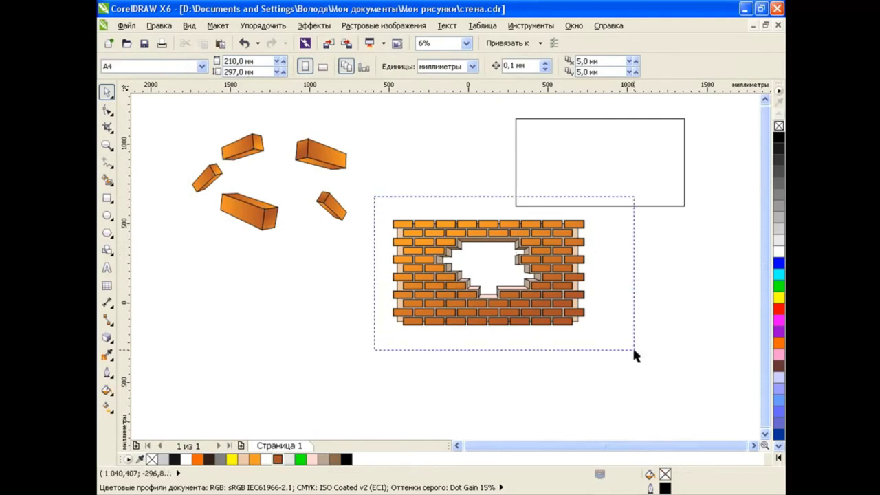
pyautogui.click(454, 66)
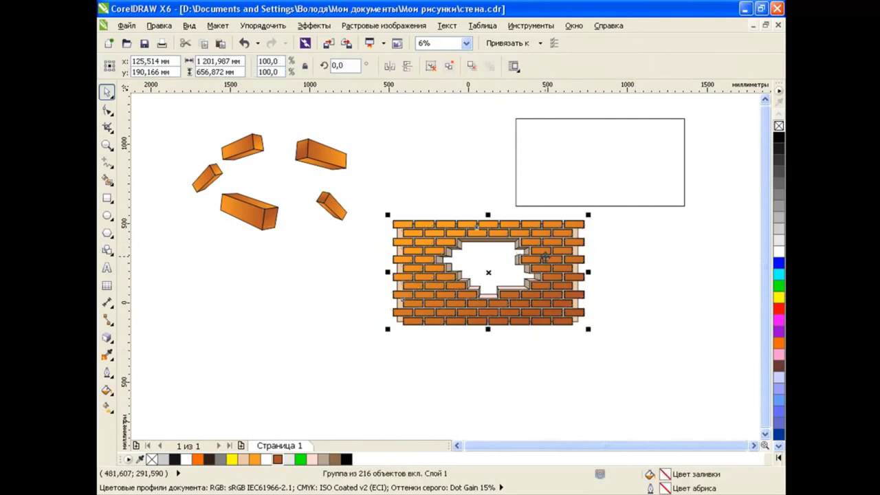
# PowerClip the wall inside the rectangle frame and centre its hole.
pyautogui.moveTo(544, 256); pyautogui.dragTo(556, 185)
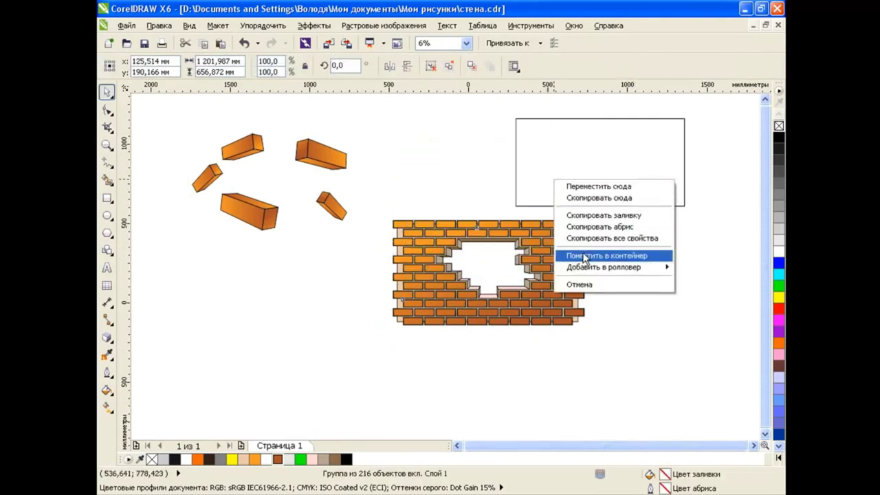
pyautogui.click(584, 256)
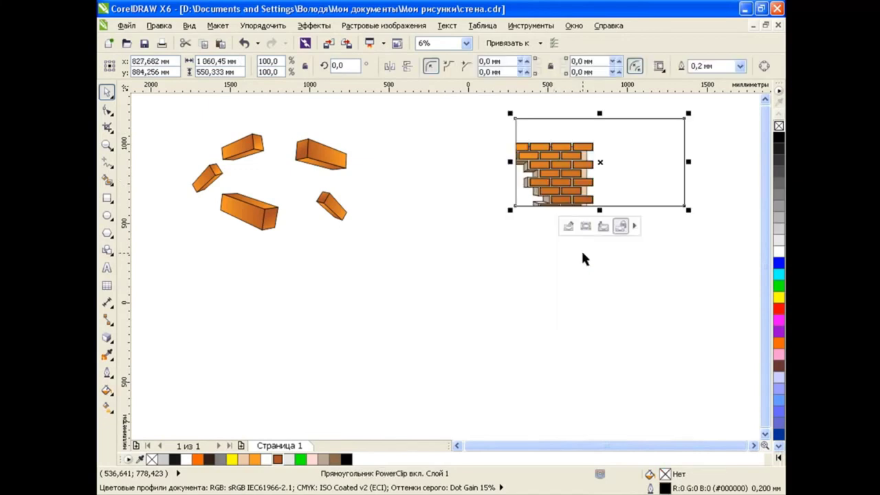
pyautogui.moveTo(604, 166); pyautogui.dragTo(461, 238)
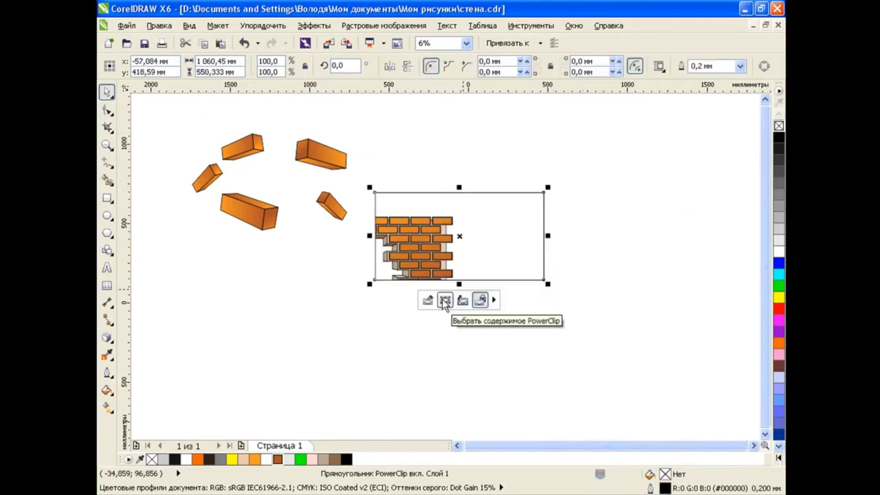
pyautogui.click(427, 300)
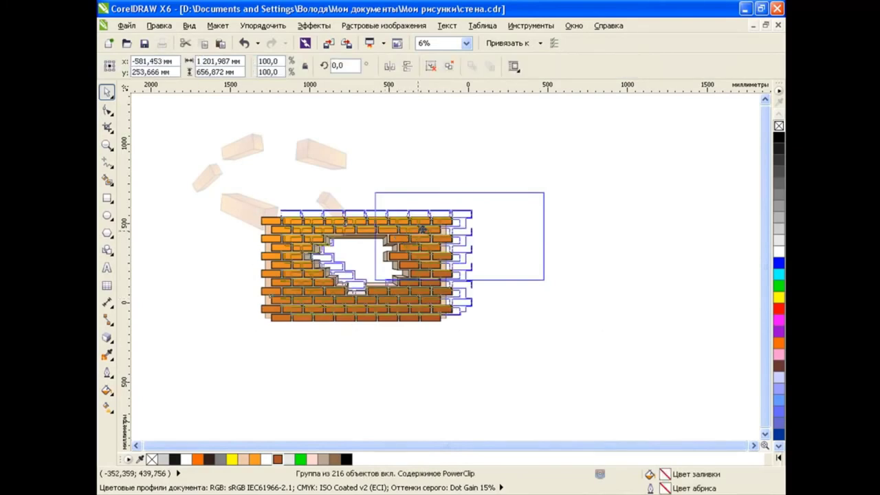
pyautogui.moveTo(407, 242); pyautogui.dragTo(512, 221)
pyautogui.scroll(1, 449, 236)
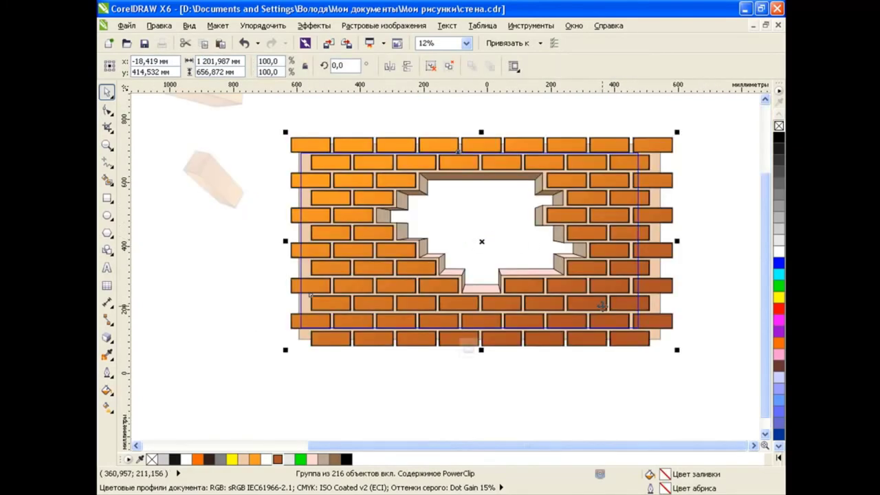
pyautogui.moveTo(601, 306); pyautogui.dragTo(595, 302)
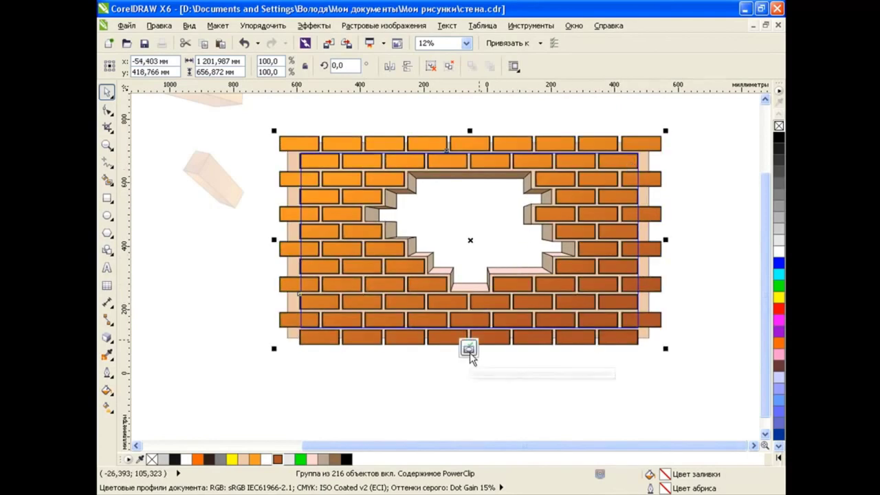
# Move the five flying bricks over the hole, bring them to front, and select the PowerClip.
pyautogui.click(468, 349)
pyautogui.moveTo(216, 182); pyautogui.dragTo(578, 297)
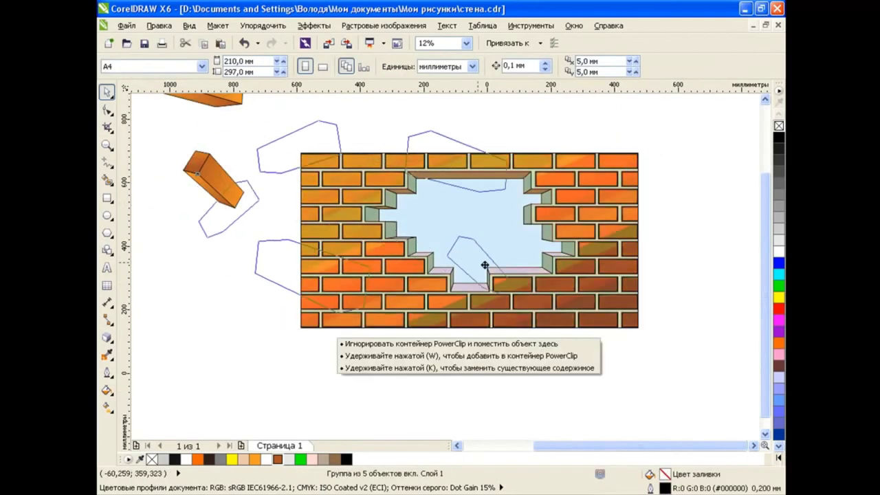
pyautogui.hotkey('shift', 'pageup')
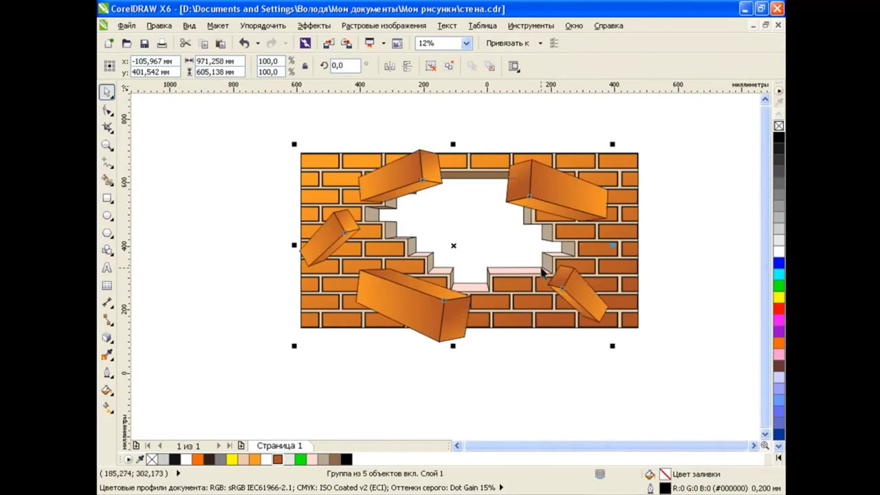
pyautogui.moveTo(611, 145); pyautogui.dragTo(592, 157)
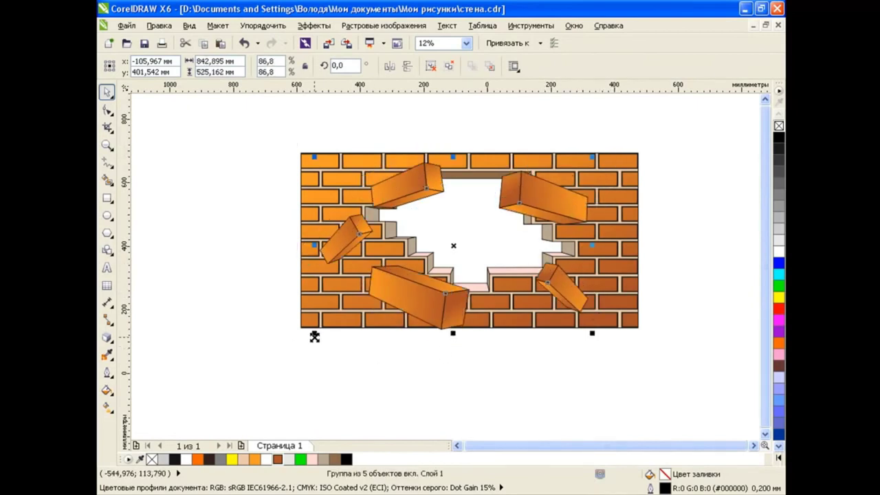
pyautogui.hotkey('ctrl', 'z')
pyautogui.click(710, 249)
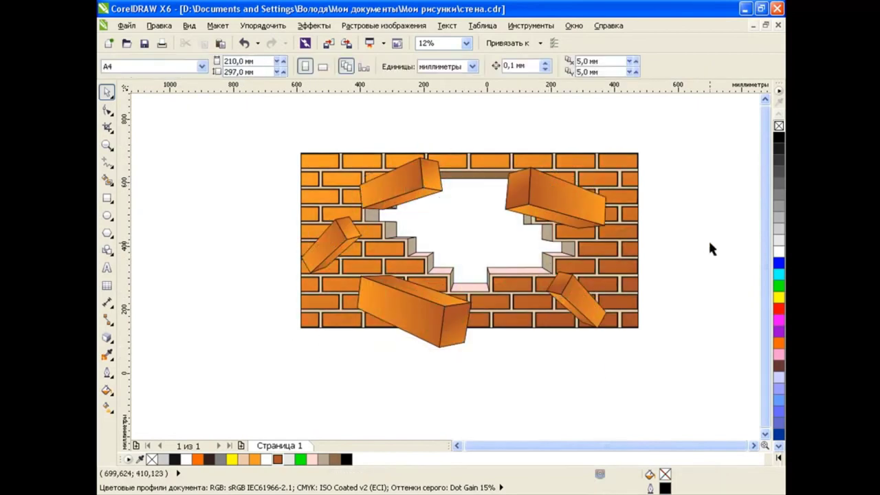
pyautogui.click(753, 445)
pyautogui.click(545, 242)
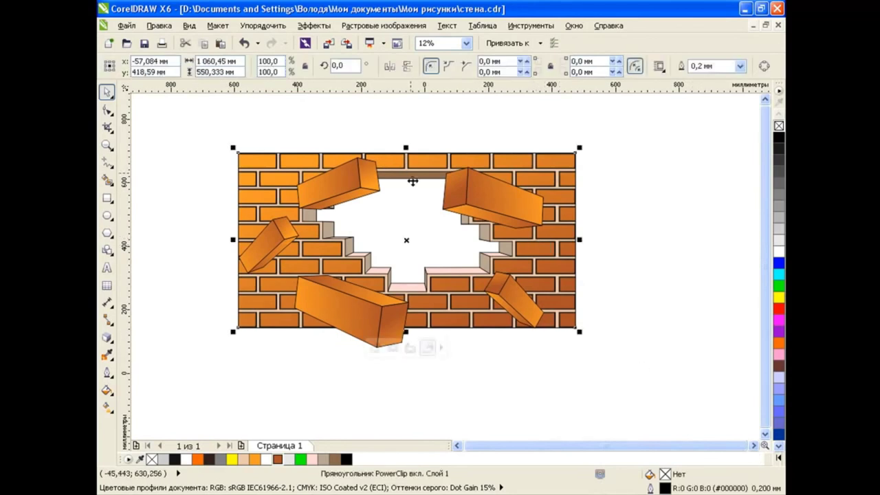
# Remove the black outlines from the wall's bricks inside the PowerClip.
pyautogui.click(373, 348)
pyautogui.click(406, 333)
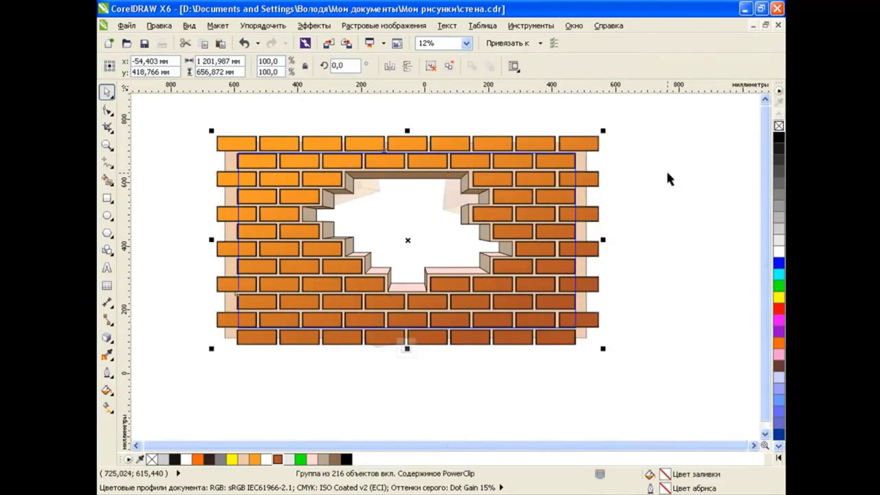
pyautogui.rightClick(777, 126)
pyautogui.click(650, 223)
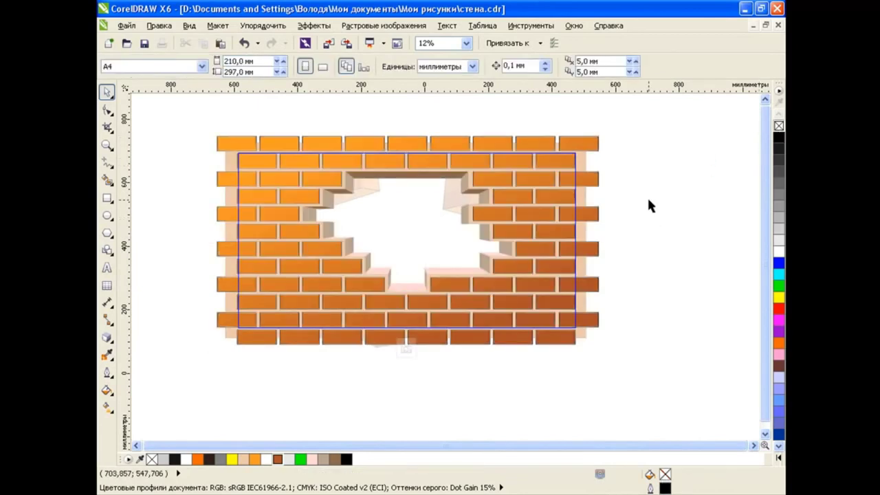
pyautogui.click(405, 349)
# Fill the hole behind the clipped wall with a dark brown gradient.
pyautogui.click(408, 388)
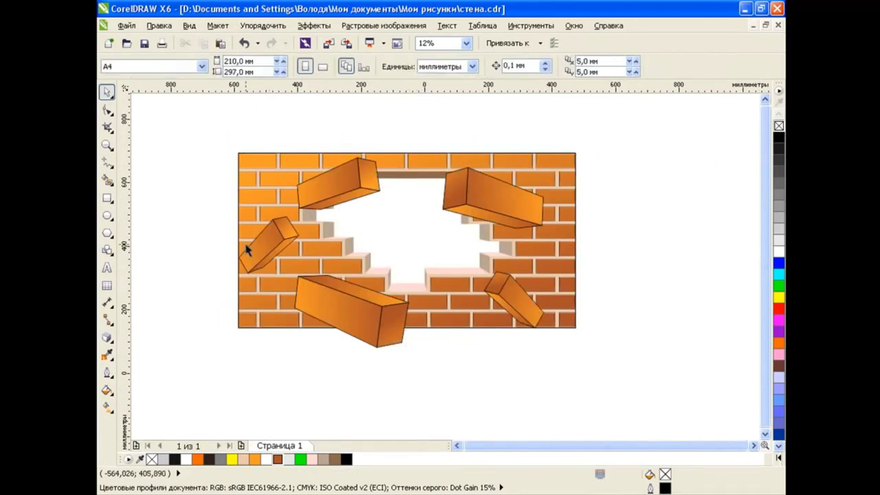
pyautogui.scroll(1, 308, 240)
pyautogui.scroll(-1, 413, 248)
pyautogui.scroll(1, 456, 255)
pyautogui.scroll(-1, 453, 256)
pyautogui.click(453, 255)
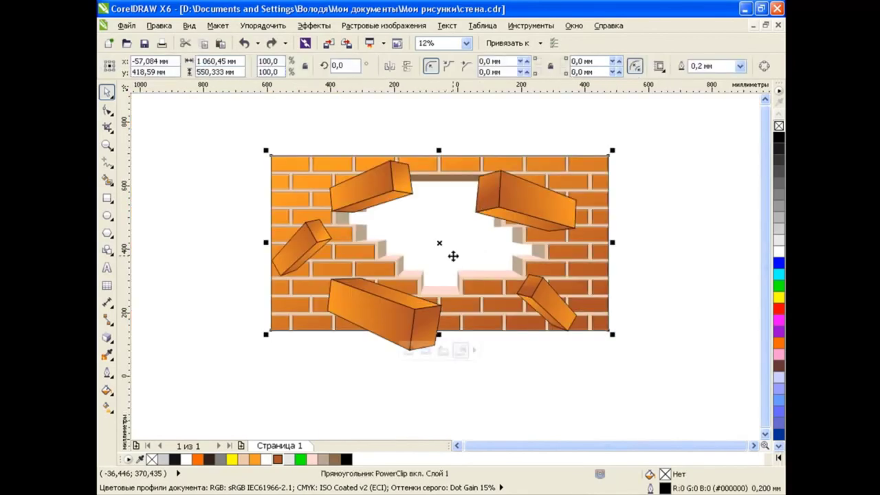
pyautogui.click(609, 232)
pyautogui.moveTo(483, 243)
pyautogui.mouseDown()
pyautogui.moveTo(367, 206)
pyautogui.moveTo(420, 218)
pyautogui.mouseUp()
pyautogui.hotkey('ctrl', 'z')
pyautogui.click(653, 237)
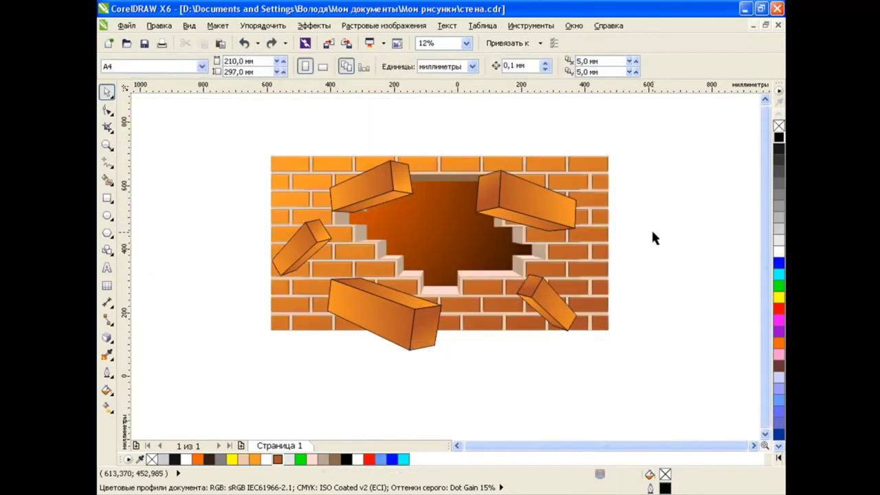